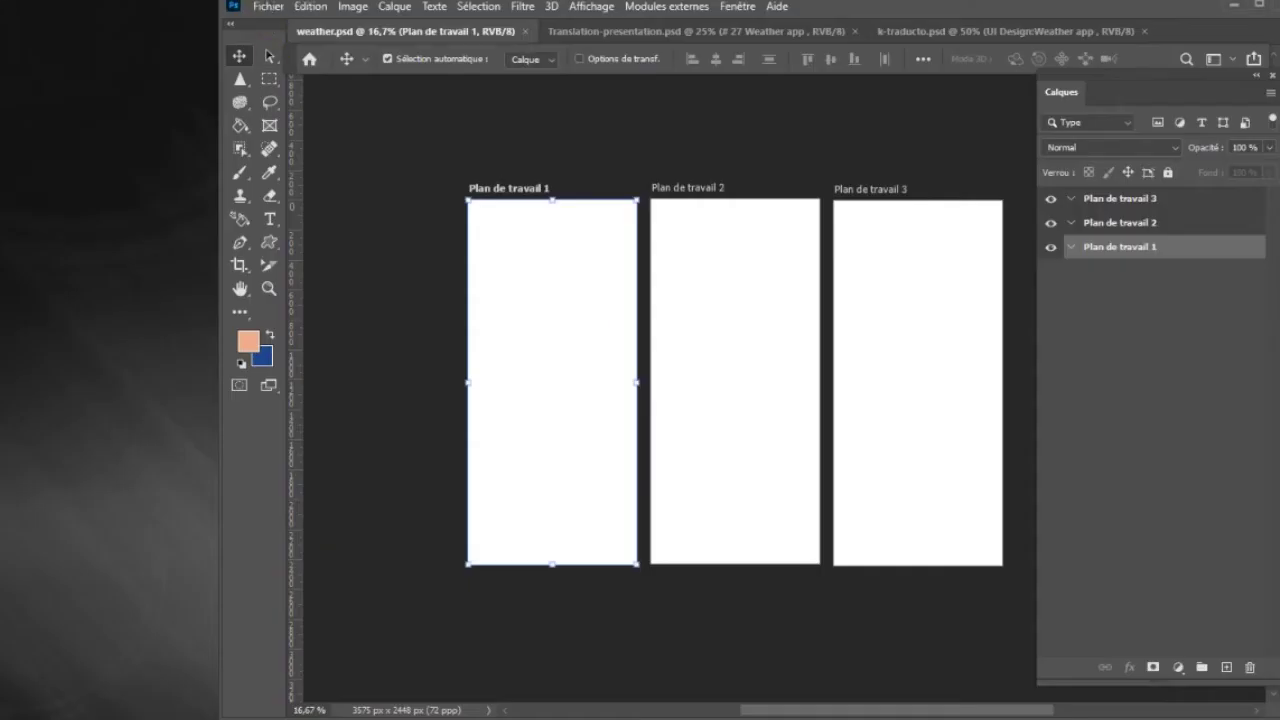
- Place the istockphoto weather JPG into the document with Import and Embed
{"action": "left_click", "coordinate": [268, 6]}
{"action": "left_click", "coordinate": [330, 357]}
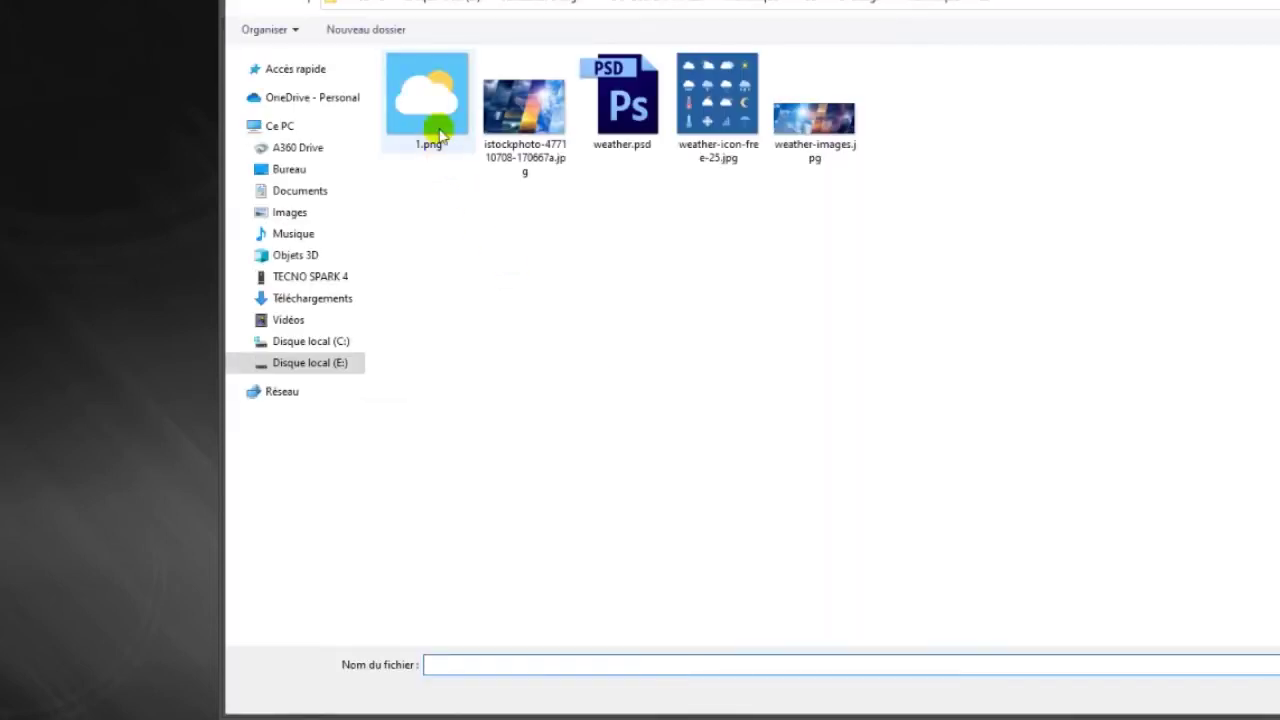
{"action": "double_click", "coordinate": [541, 119]}
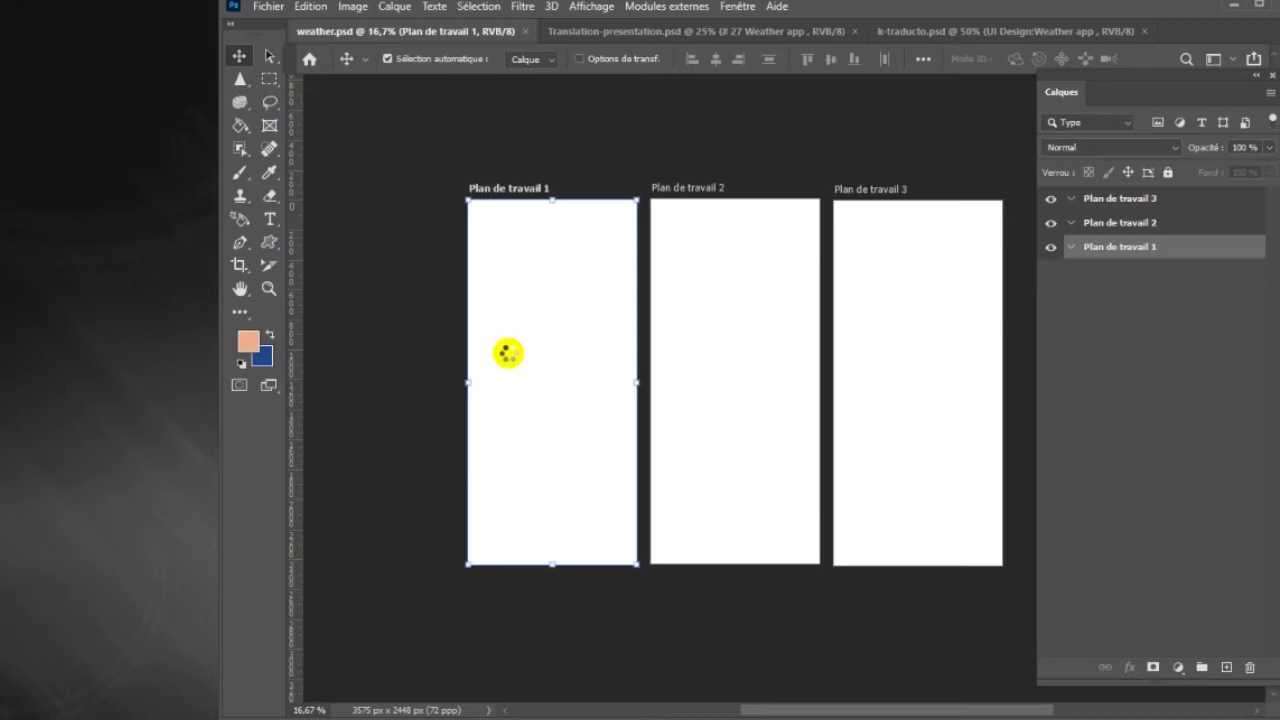
- Size and commit the placed weather photo, moving it to the top of artboard 1
{"action": "left_click_drag", "start_coordinate": [551, 381], "coordinate": [647, 314]}
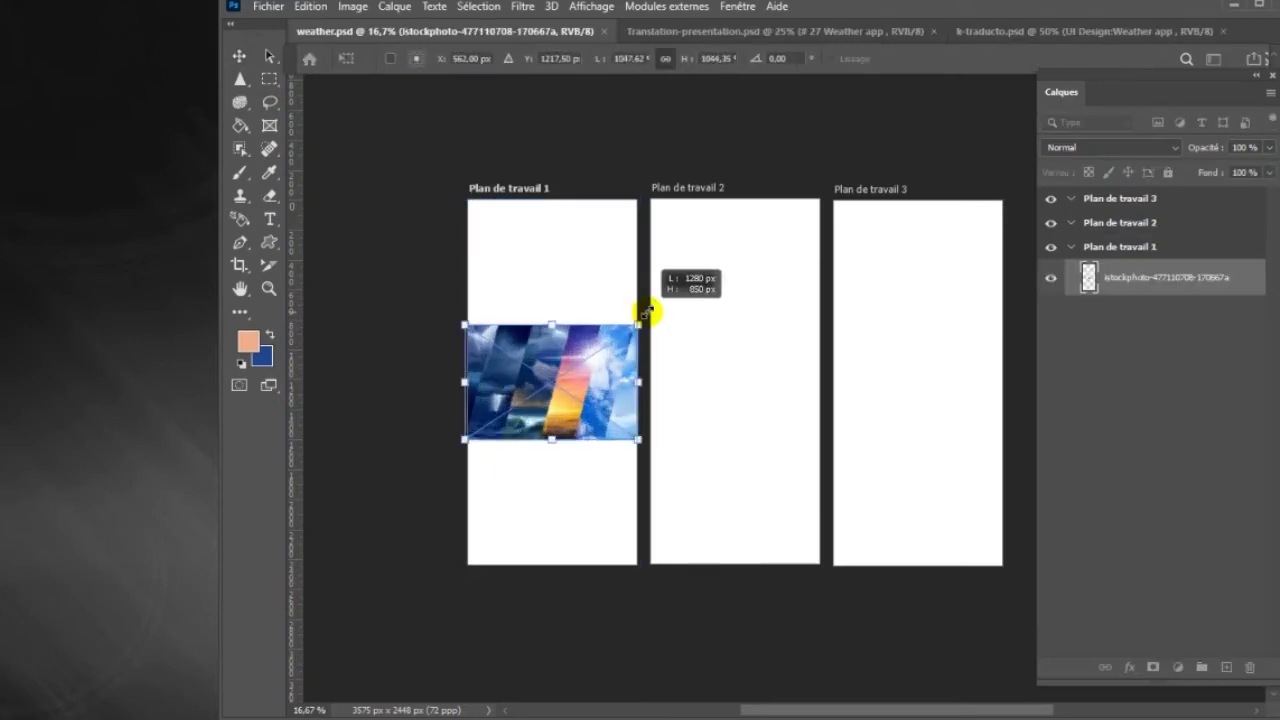
{"action": "key", "text": "Return"}
{"action": "mouse_move", "coordinate": [600, 366]}
{"action": "left_mouse_down"}
{"action": "mouse_move", "coordinate": [592, 326]}
{"action": "mouse_move", "coordinate": [601, 347]}
{"action": "left_mouse_up"}
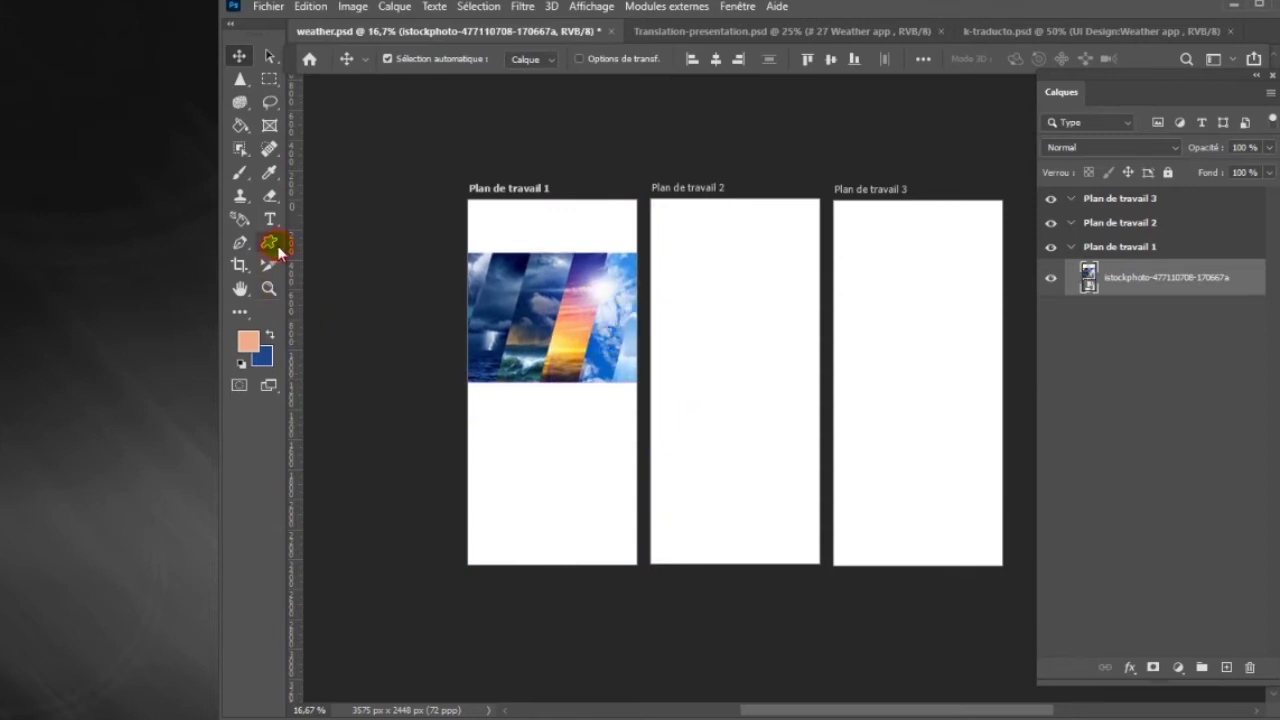
- Draw a salmon-filled circle (Ellipse 1) and move it onto the photo
{"action": "left_click_drag", "start_coordinate": [277, 245], "coordinate": [332, 281]}
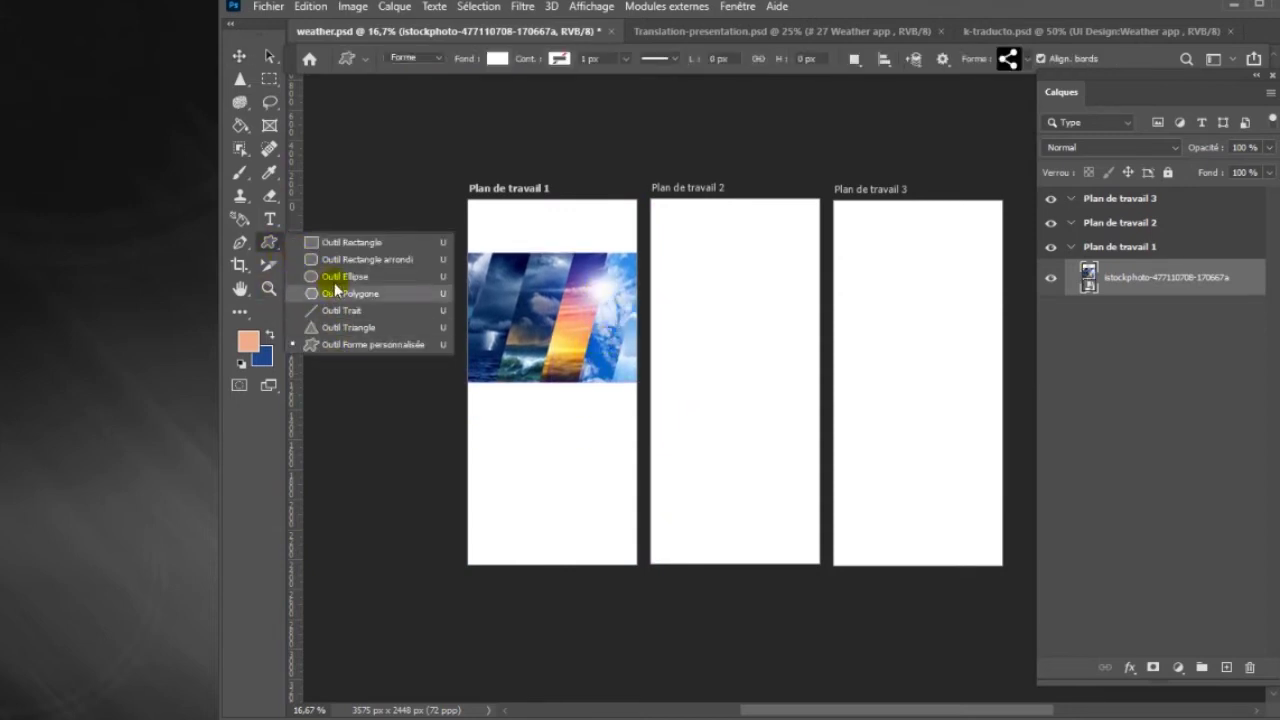
{"action": "left_click_drag", "start_coordinate": [330, 279], "coordinate": [334, 285]}
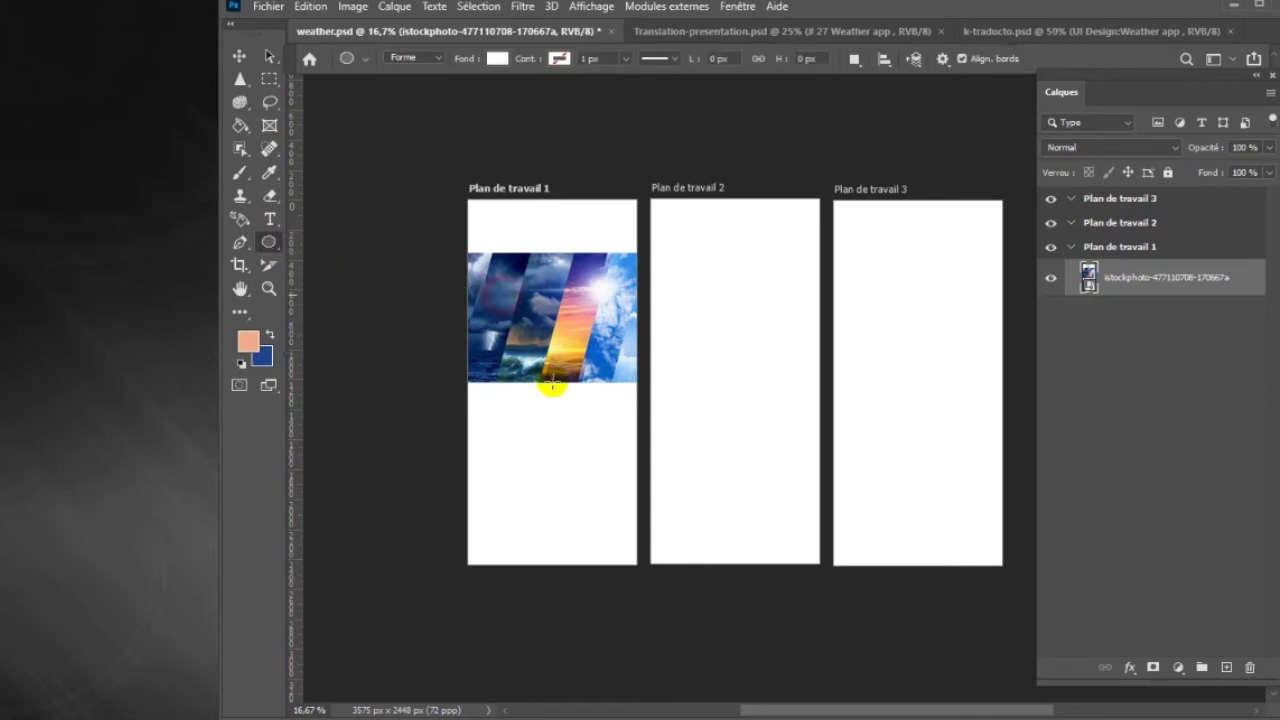
{"action": "left_click_drag", "start_coordinate": [572, 393], "coordinate": [584, 376]}
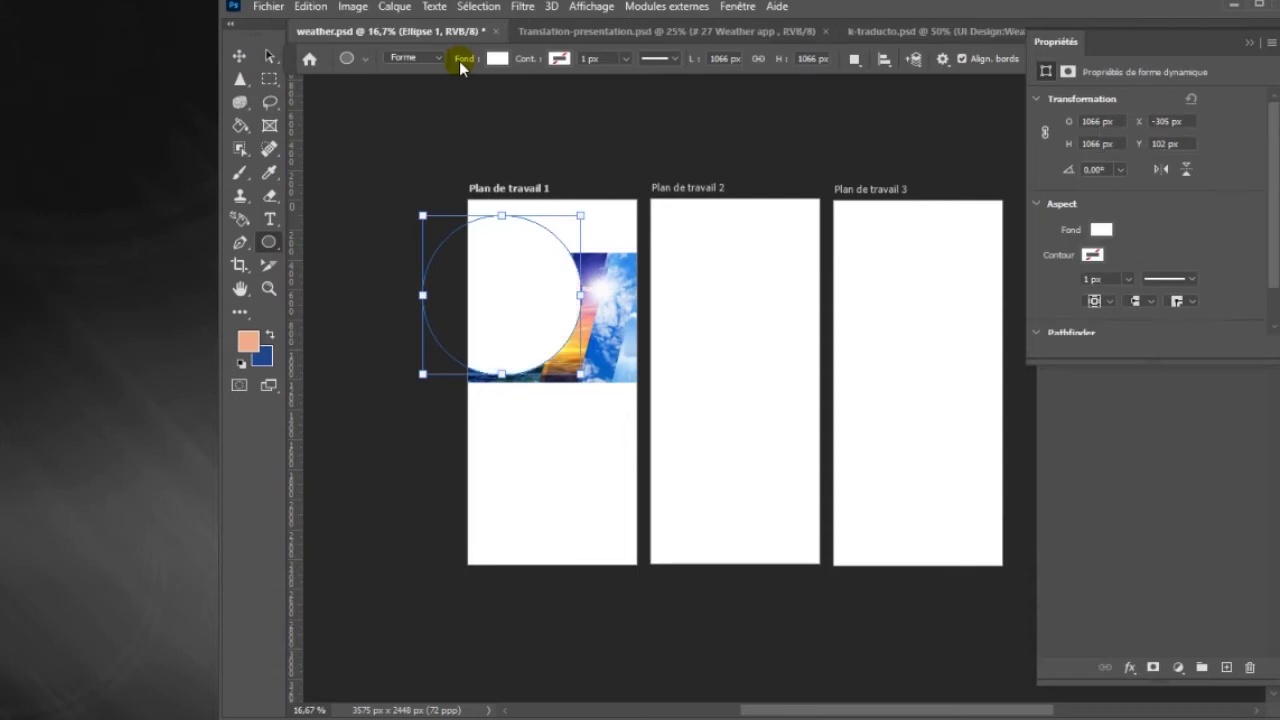
{"action": "left_click", "coordinate": [497, 58]}
{"action": "left_click", "coordinate": [418, 152]}
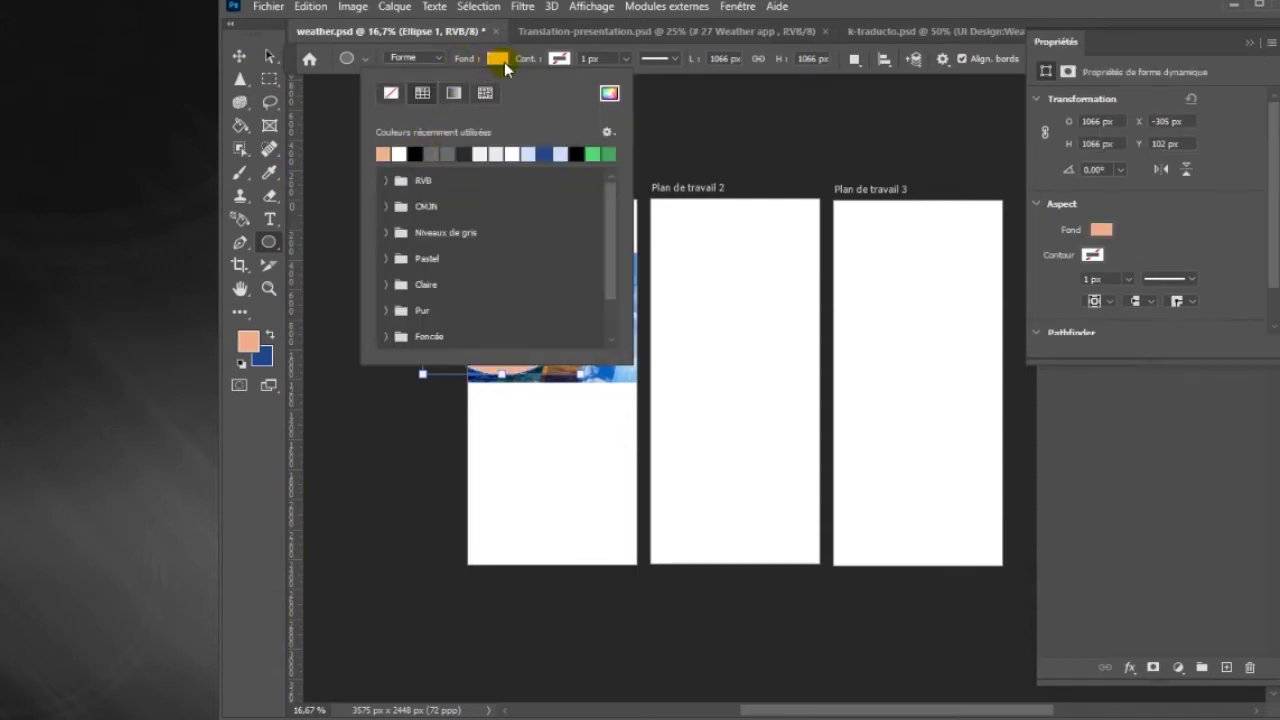
{"action": "left_click", "coordinate": [497, 58]}
{"action": "key", "text": "v"}
{"action": "left_click", "coordinate": [555, 322]}
{"action": "left_click_drag", "start_coordinate": [588, 355], "coordinate": [606, 368]}
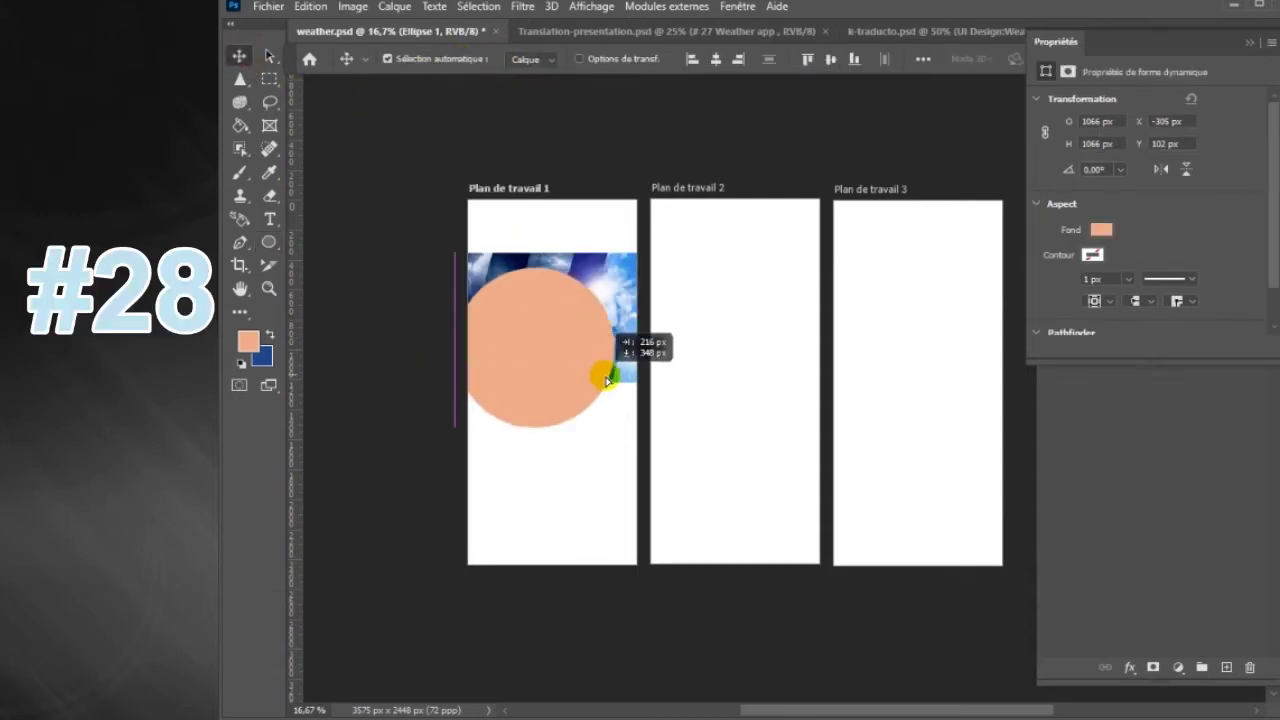
- Show the Layers panel and put the photo layer above Ellipse 1, shifting the photo down
{"action": "left_click", "coordinate": [737, 7]}
{"action": "left_click", "coordinate": [820, 488]}
{"action": "left_click_drag", "start_coordinate": [1163, 324], "coordinate": [1160, 268]}
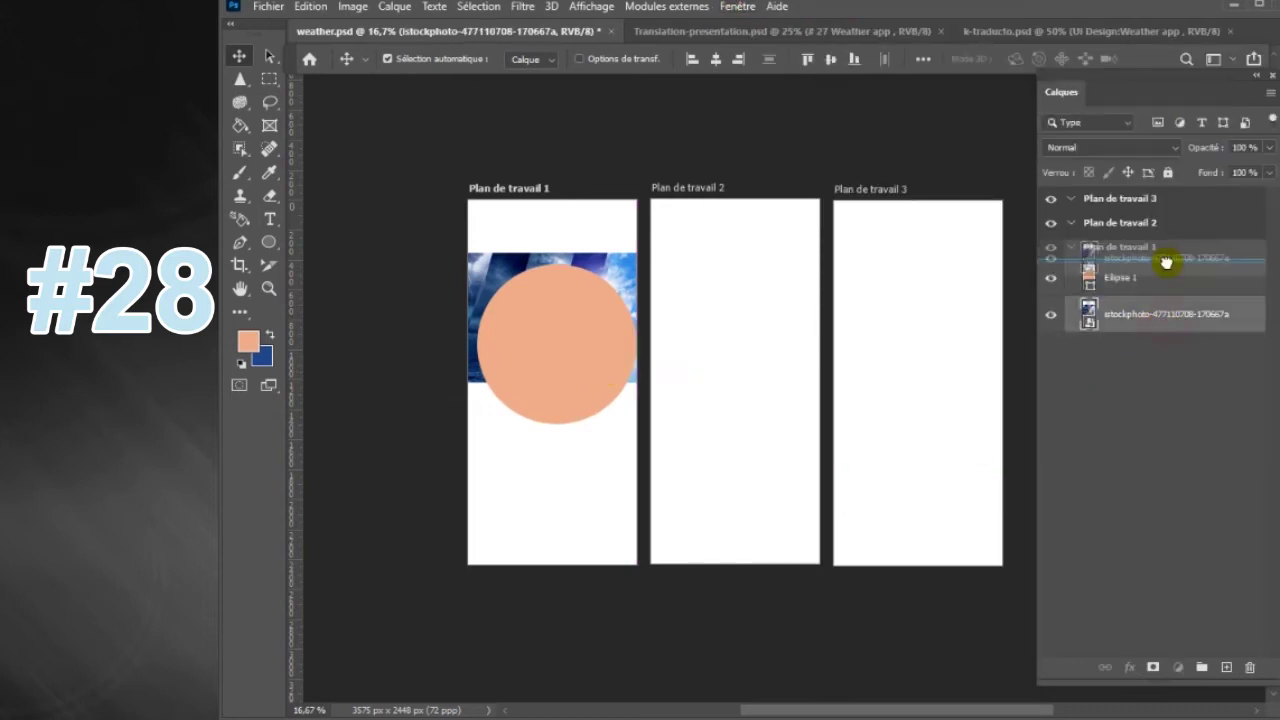
{"action": "left_click_drag", "start_coordinate": [594, 341], "coordinate": [594, 370]}
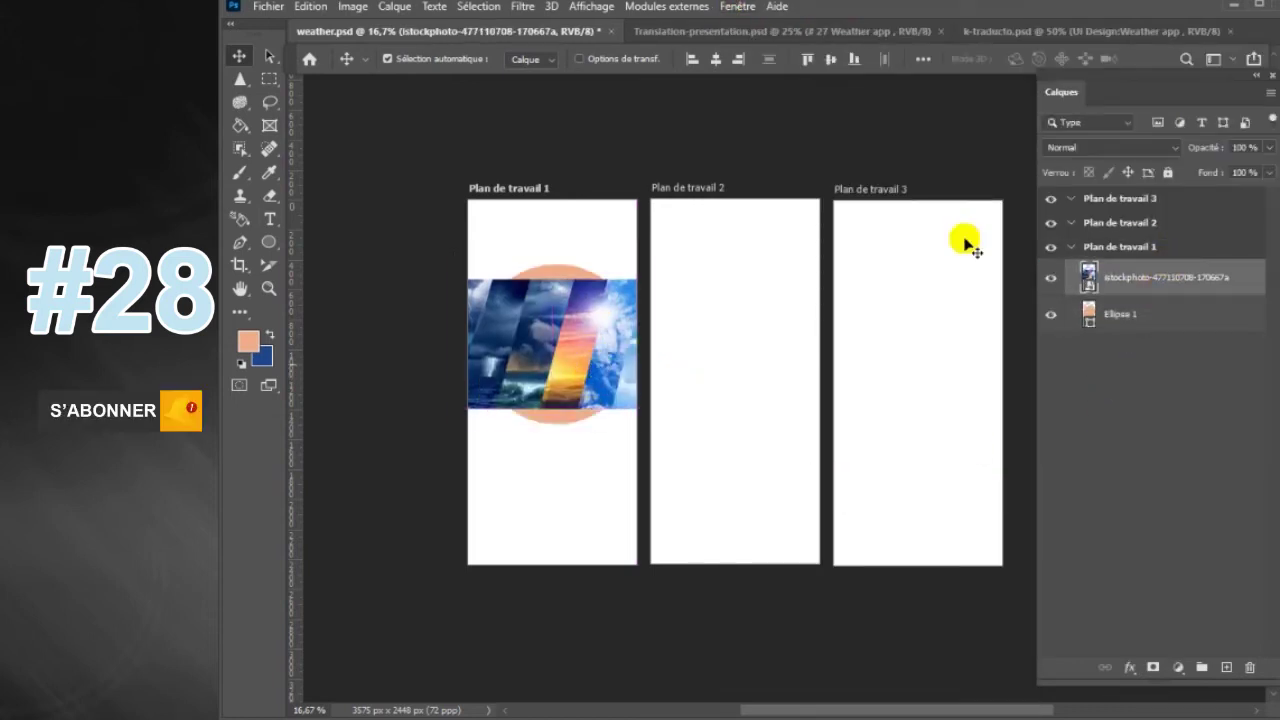
{"action": "right_click", "coordinate": [1225, 288]}
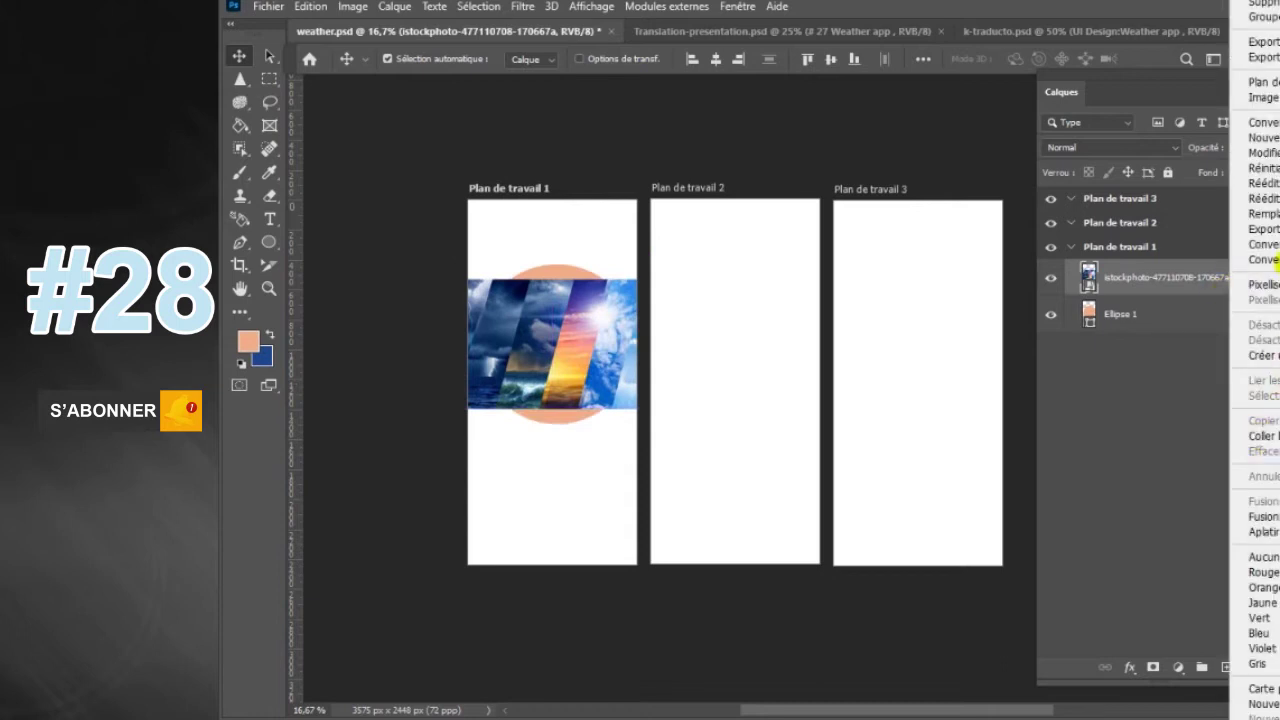
- Clip the photo to Ellipse 1 and scale the circle down with Free Transform
{"action": "left_click", "coordinate": [1262, 355]}
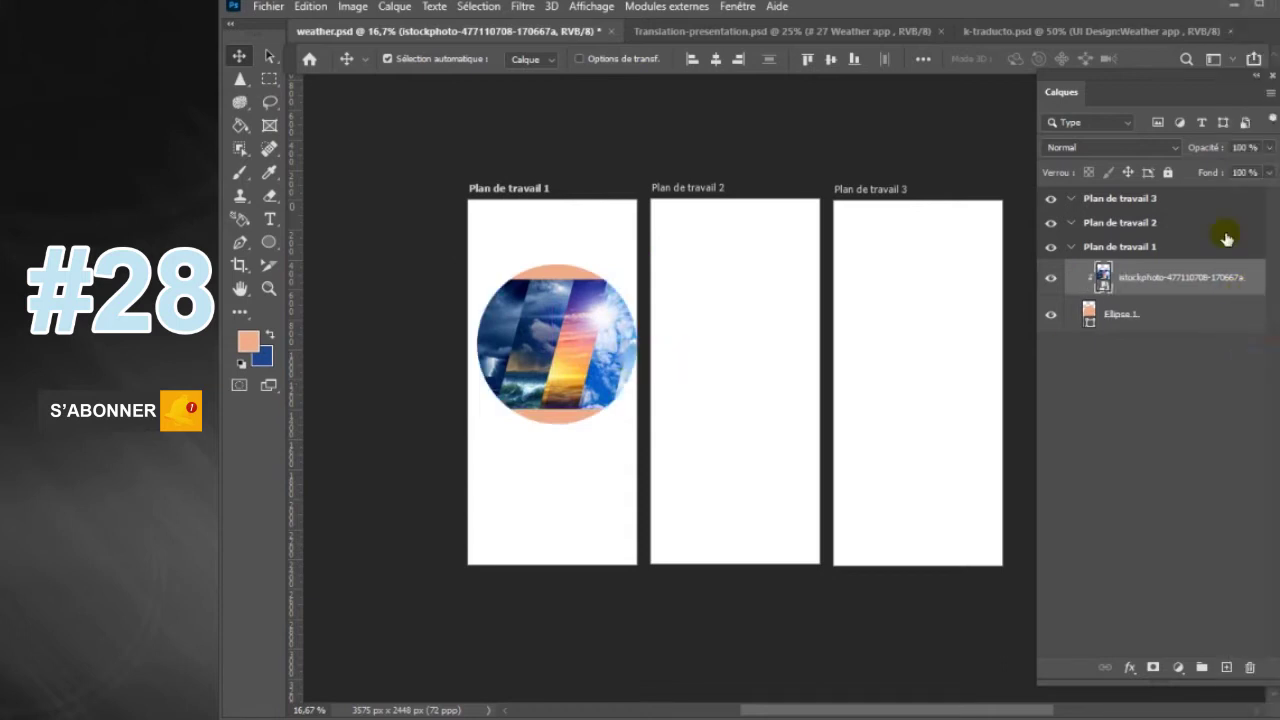
{"action": "left_click", "coordinate": [1155, 319]}
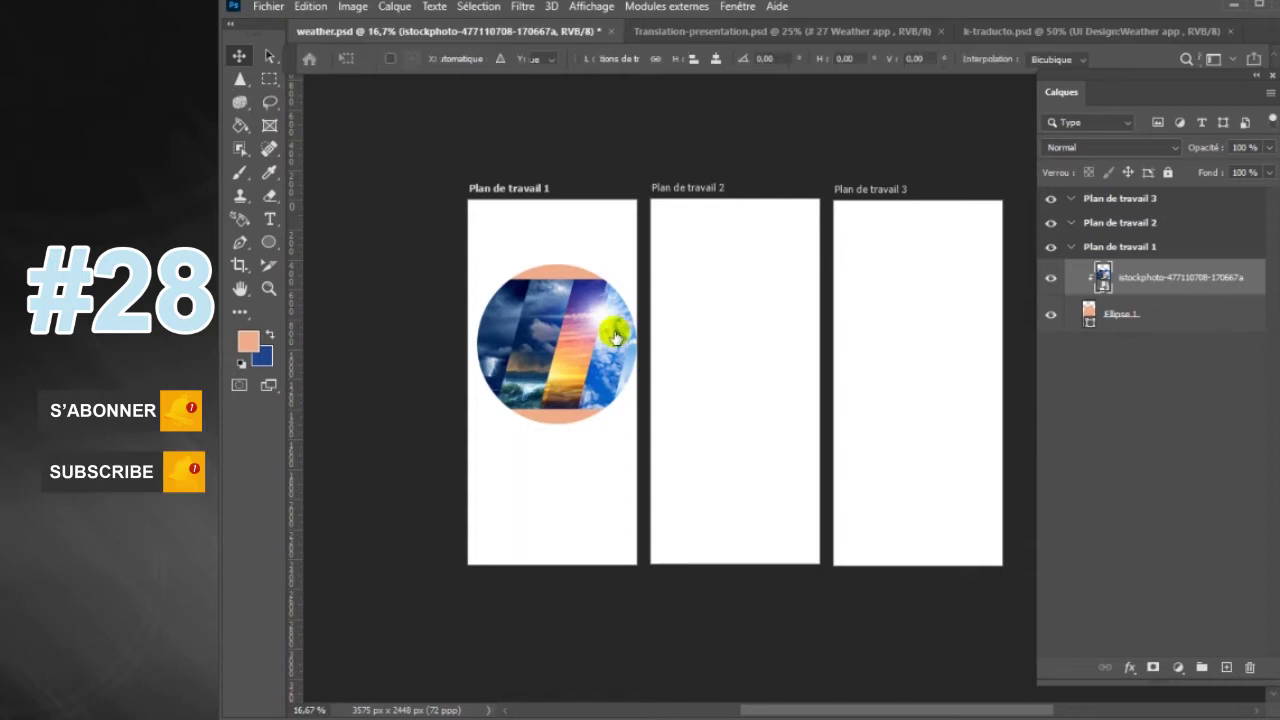
{"action": "key", "text": "ctrl+t"}
{"action": "left_click_drag", "start_coordinate": [626, 263], "coordinate": [613, 285]}
{"action": "key", "text": "Return"}
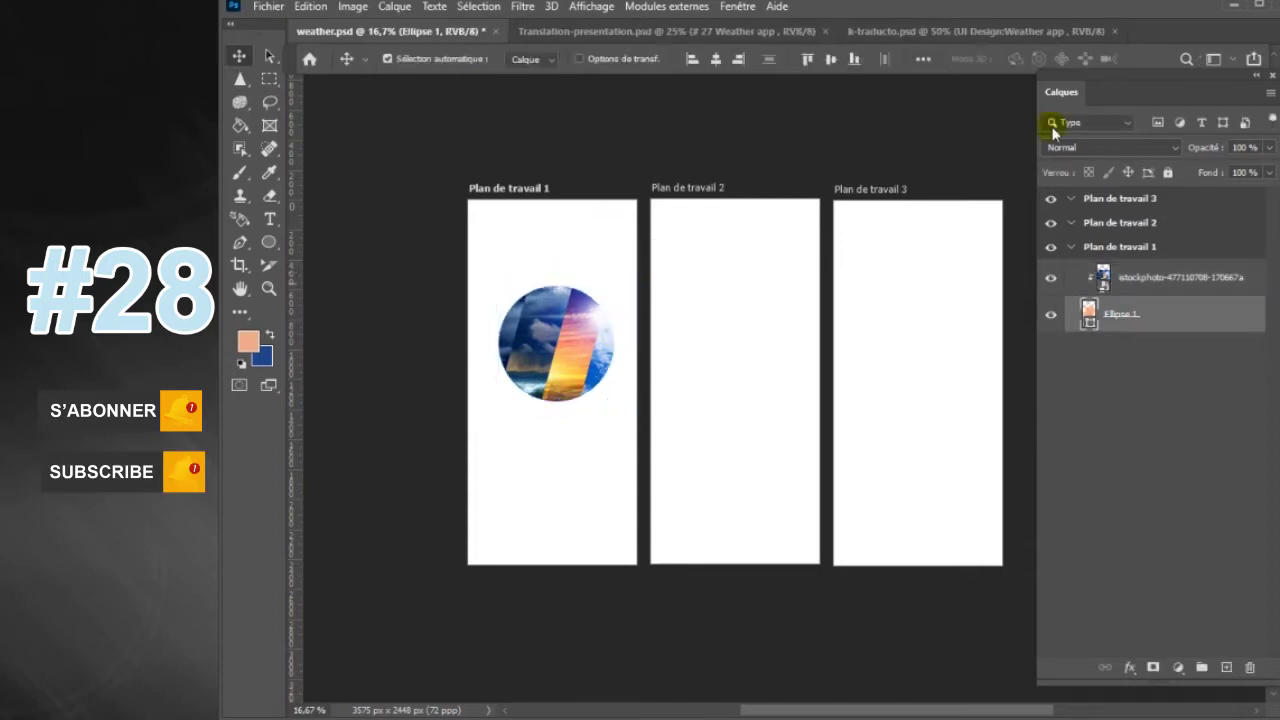
- Hide Plan de travail 2 and 3, zoom in, and shift the photo left within the circle
{"action": "left_click", "coordinate": [1051, 222]}
{"action": "left_click", "coordinate": [1051, 198]}
{"action": "key", "text": "h"}
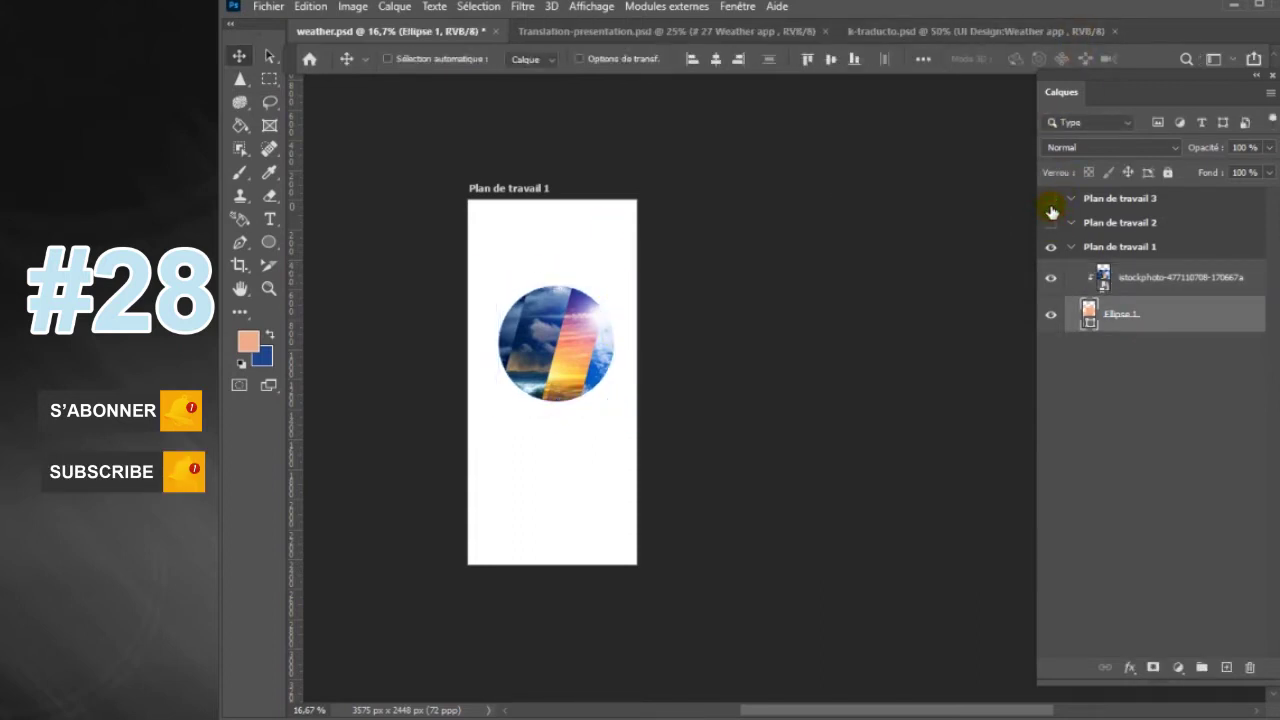
{"action": "key", "text": "ctrl+plus"}
{"action": "left_click_drag", "start_coordinate": [390, 355], "coordinate": [524, 355]}
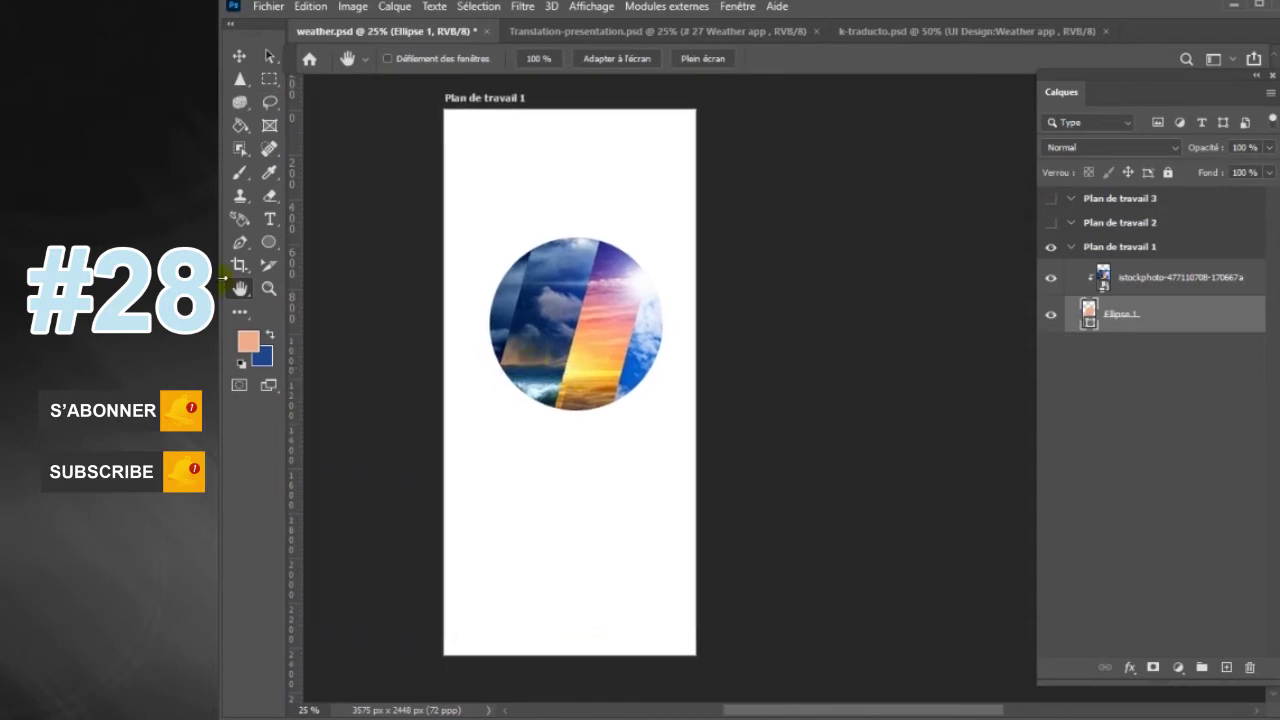
{"action": "left_click", "coordinate": [240, 57]}
{"action": "left_click_drag", "start_coordinate": [646, 330], "coordinate": [633, 330]}
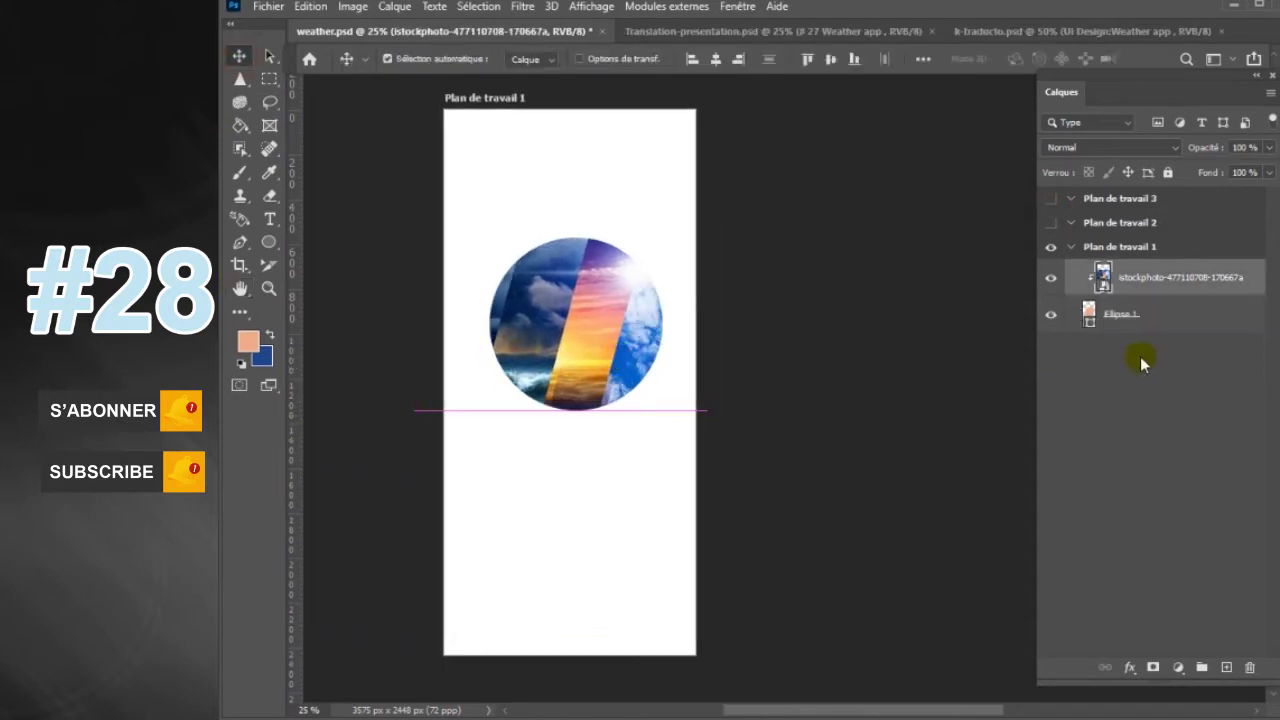
{"action": "left_click", "coordinate": [1180, 317]}
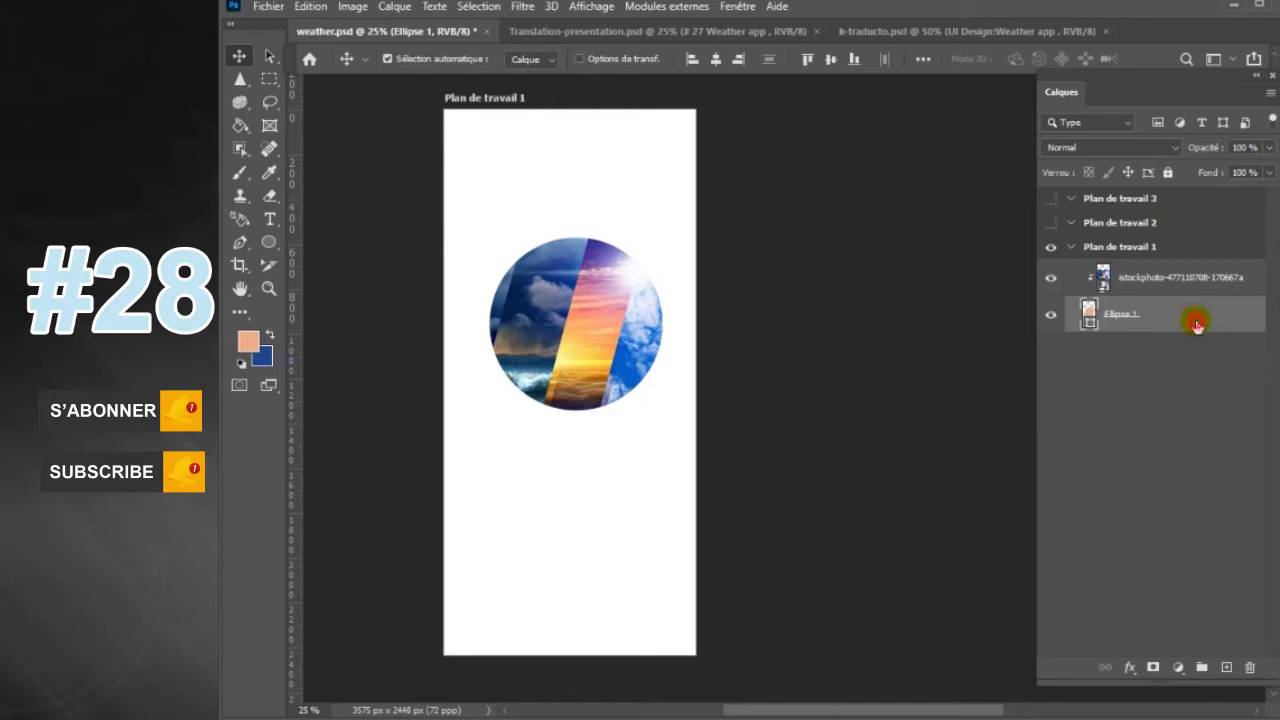
{"action": "double_click", "coordinate": [1197, 320]}
- Give Ellipse 1 a peach 40 px stroke at 60% opacity, then nudge the photo
{"action": "left_click_drag", "start_coordinate": [1214, 254], "coordinate": [886, 220]}
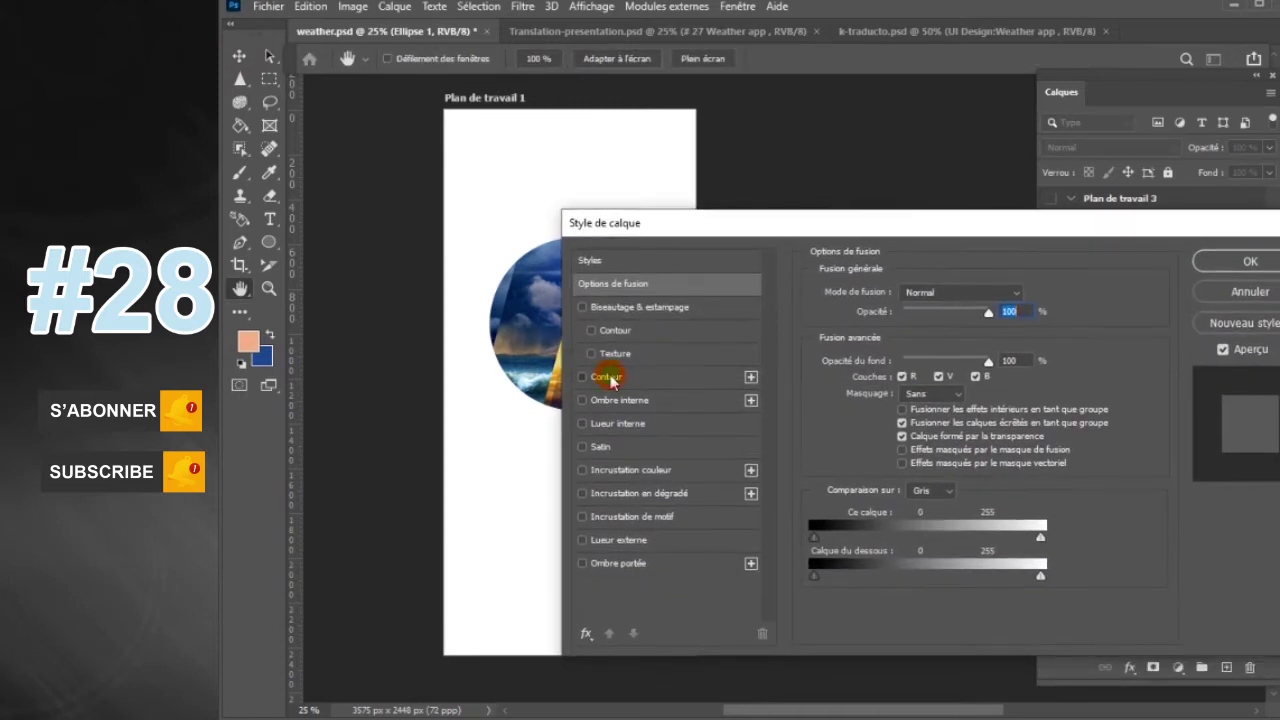
{"action": "left_click", "coordinate": [606, 377]}
{"action": "left_click", "coordinate": [866, 418]}
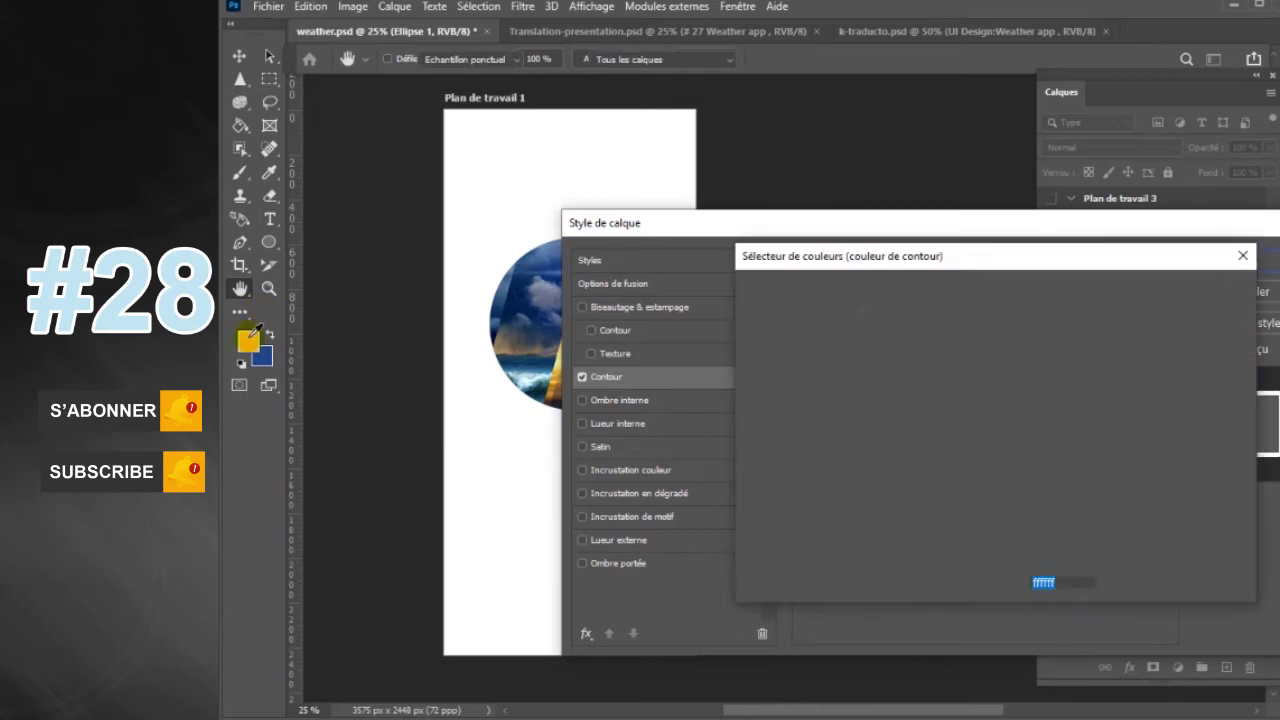
{"action": "type", "text": "efad89"}
{"action": "left_click", "coordinate": [1166, 289]}
{"action": "left_click_drag", "start_coordinate": [918, 295], "coordinate": [923, 293]}
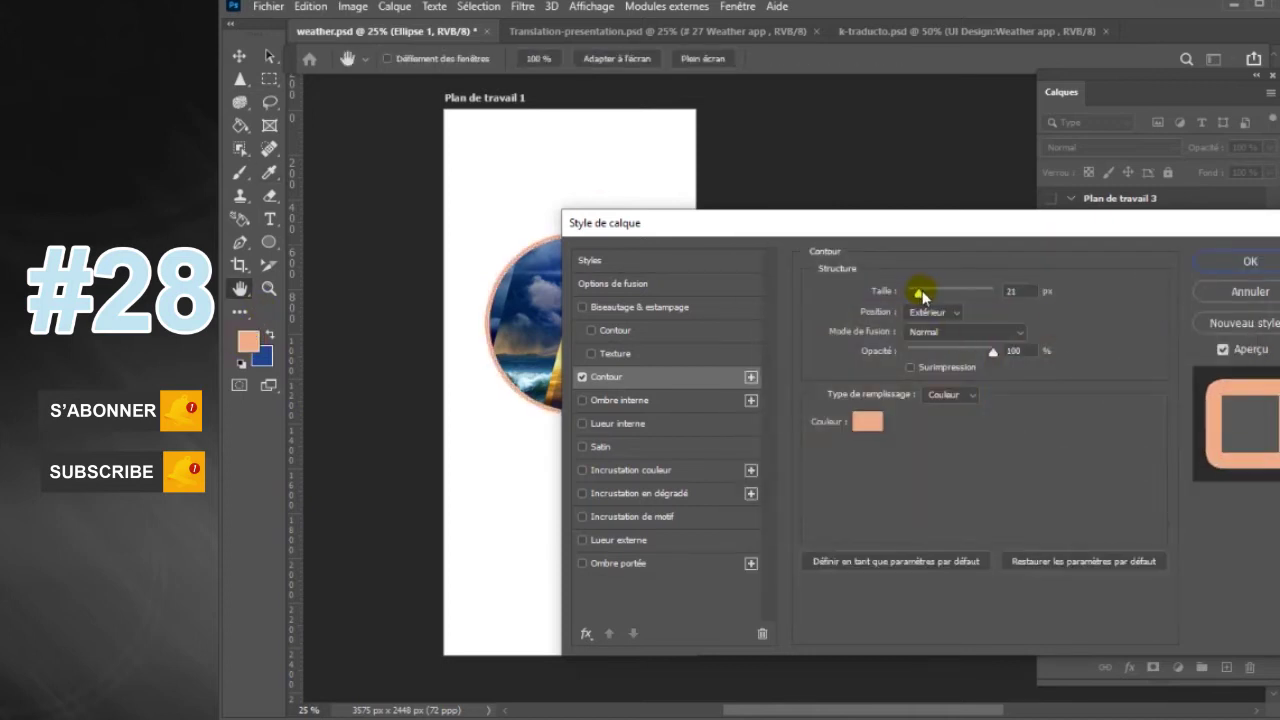
{"action": "left_click", "coordinate": [959, 350]}
{"action": "left_click_drag", "start_coordinate": [931, 293], "coordinate": [928, 296]}
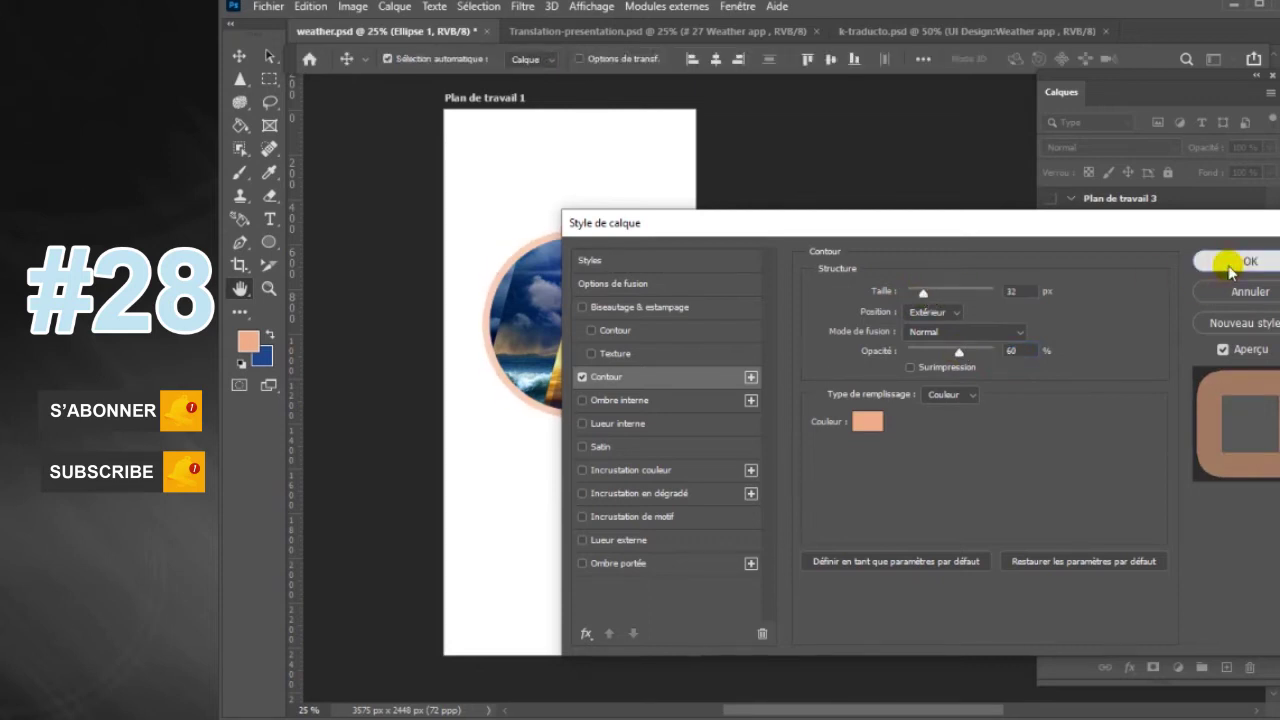
{"action": "left_click", "coordinate": [1250, 261]}
{"action": "left_click", "coordinate": [1221, 285]}
{"action": "left_click_drag", "start_coordinate": [626, 336], "coordinate": [622, 343]}
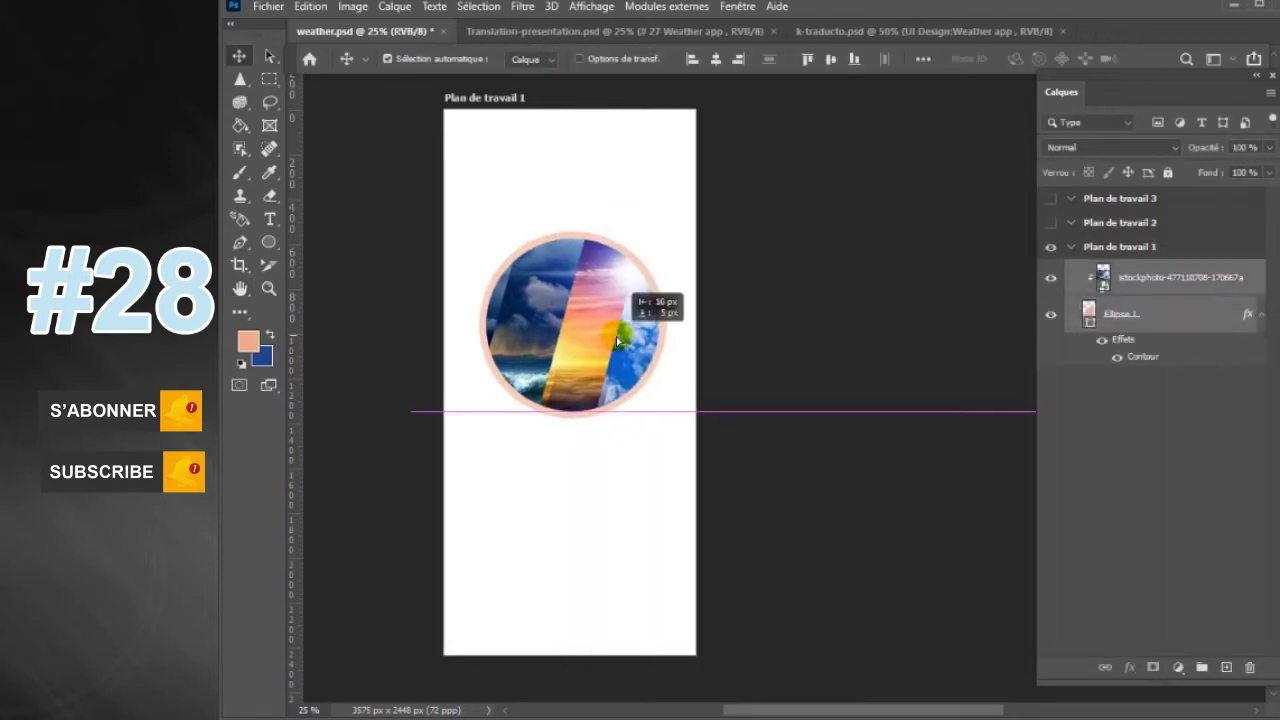
{"action": "right_click", "coordinate": [272, 242]}
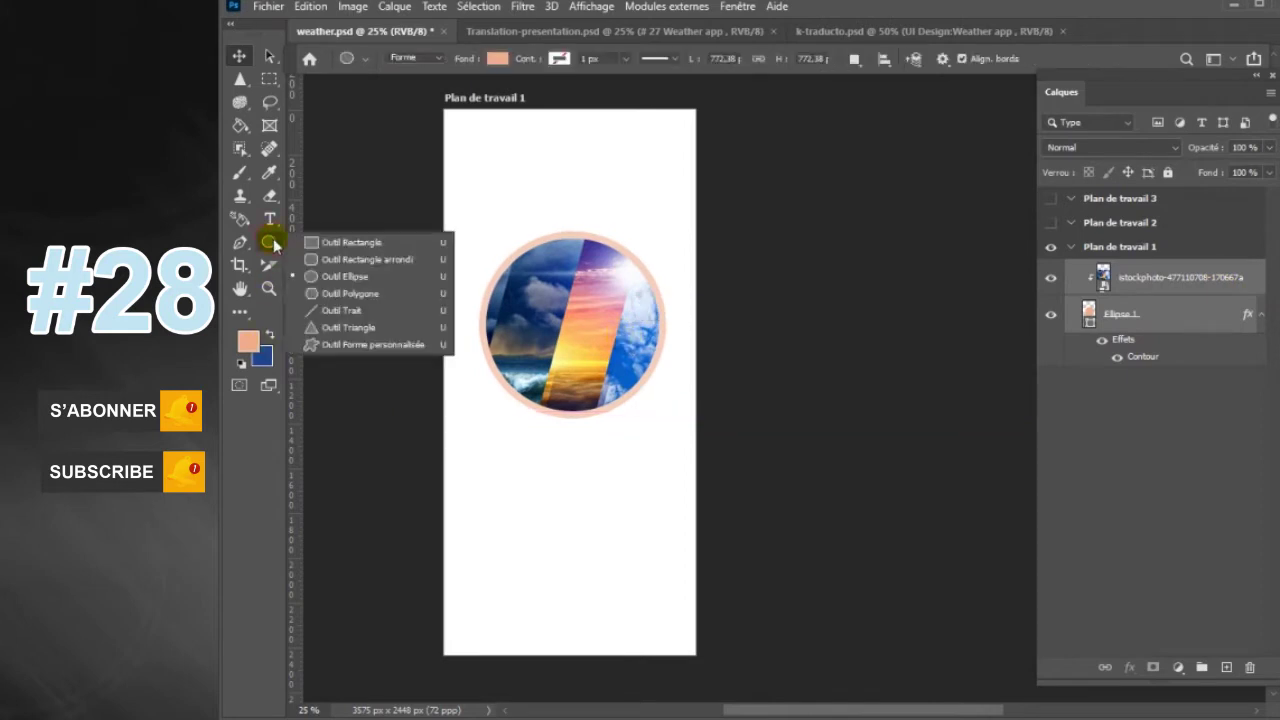
{"action": "left_click", "coordinate": [330, 346]}
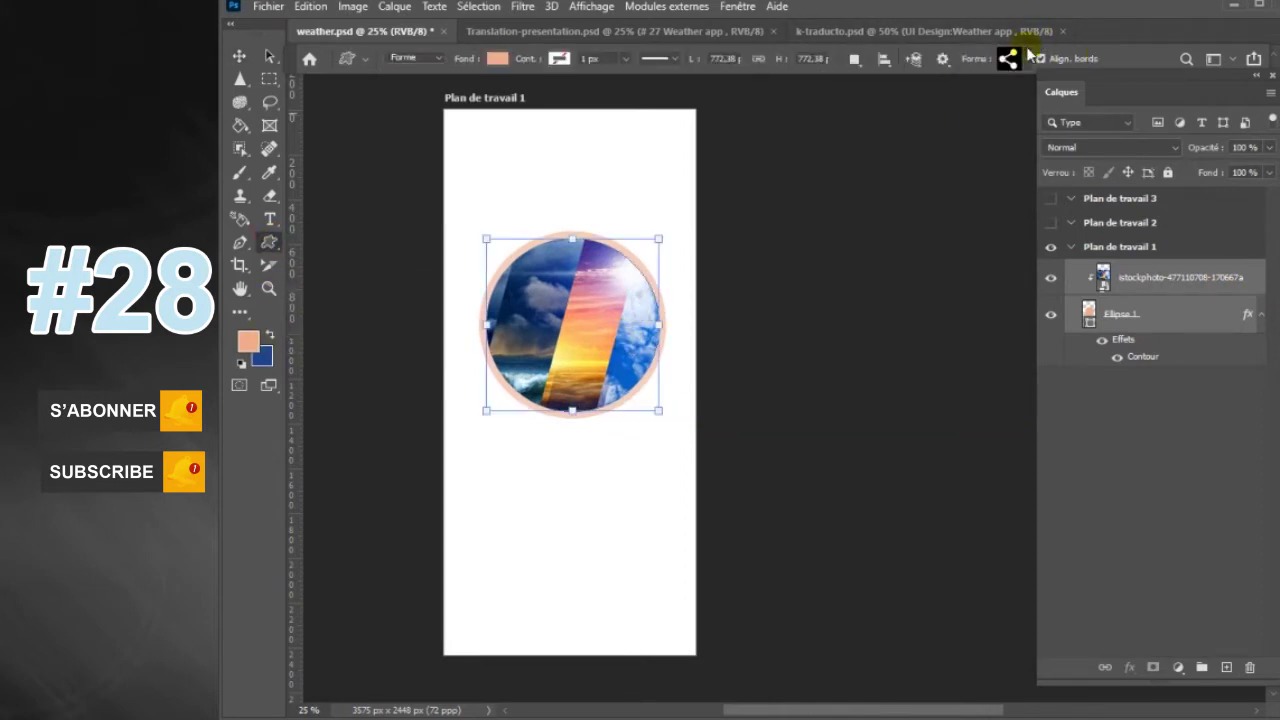
{"action": "left_click", "coordinate": [1025, 62]}
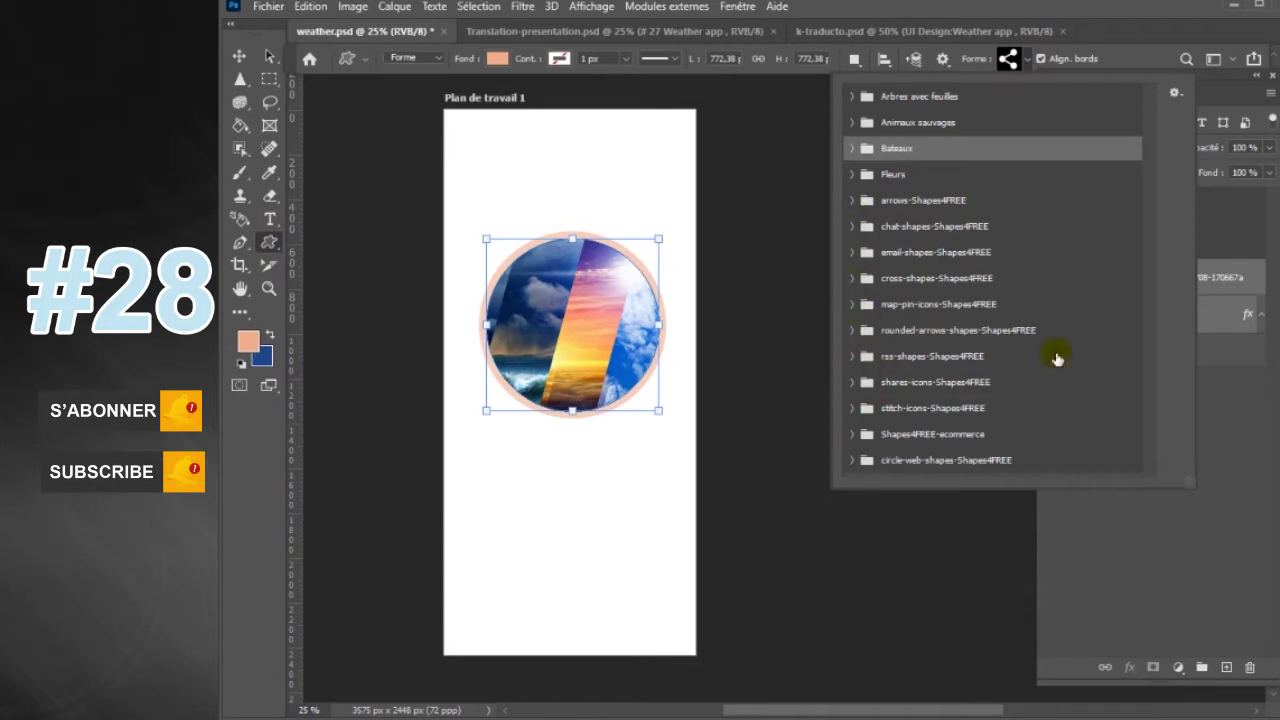
{"action": "left_click", "coordinate": [851, 461]}
{"action": "left_click_drag", "start_coordinate": [1146, 372], "coordinate": [1146, 437]}
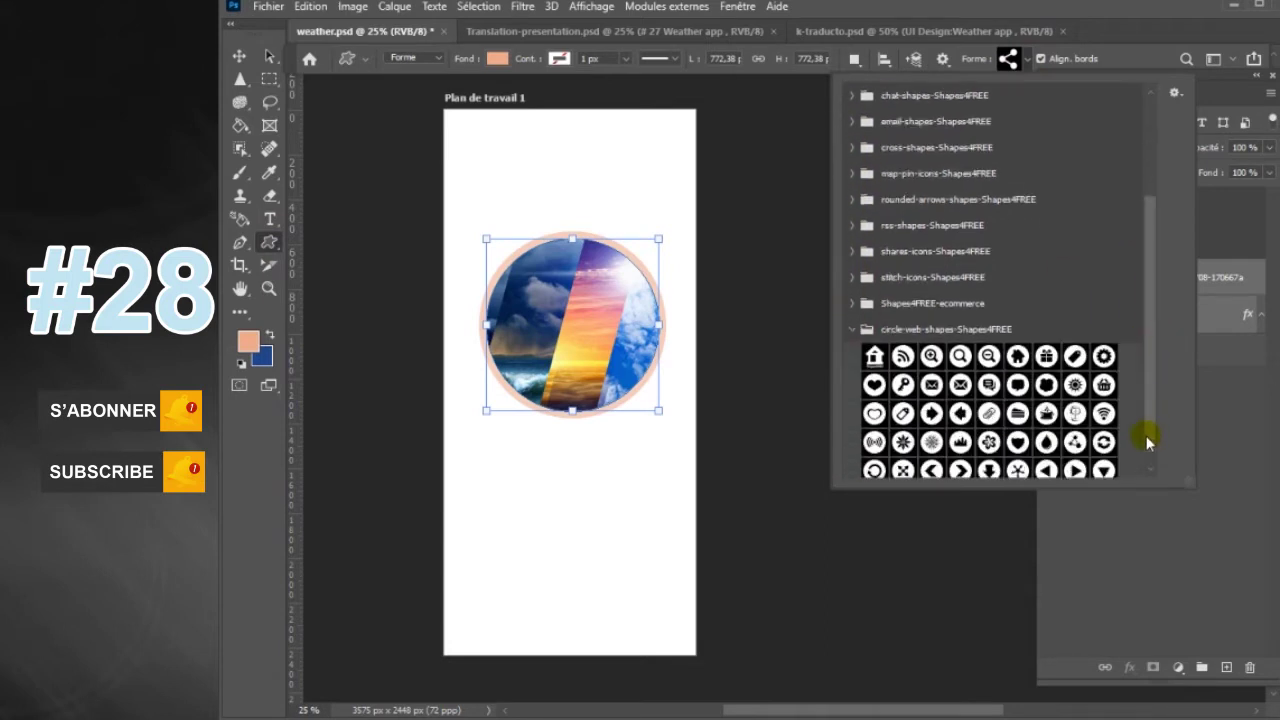
{"action": "left_click", "coordinate": [851, 309]}
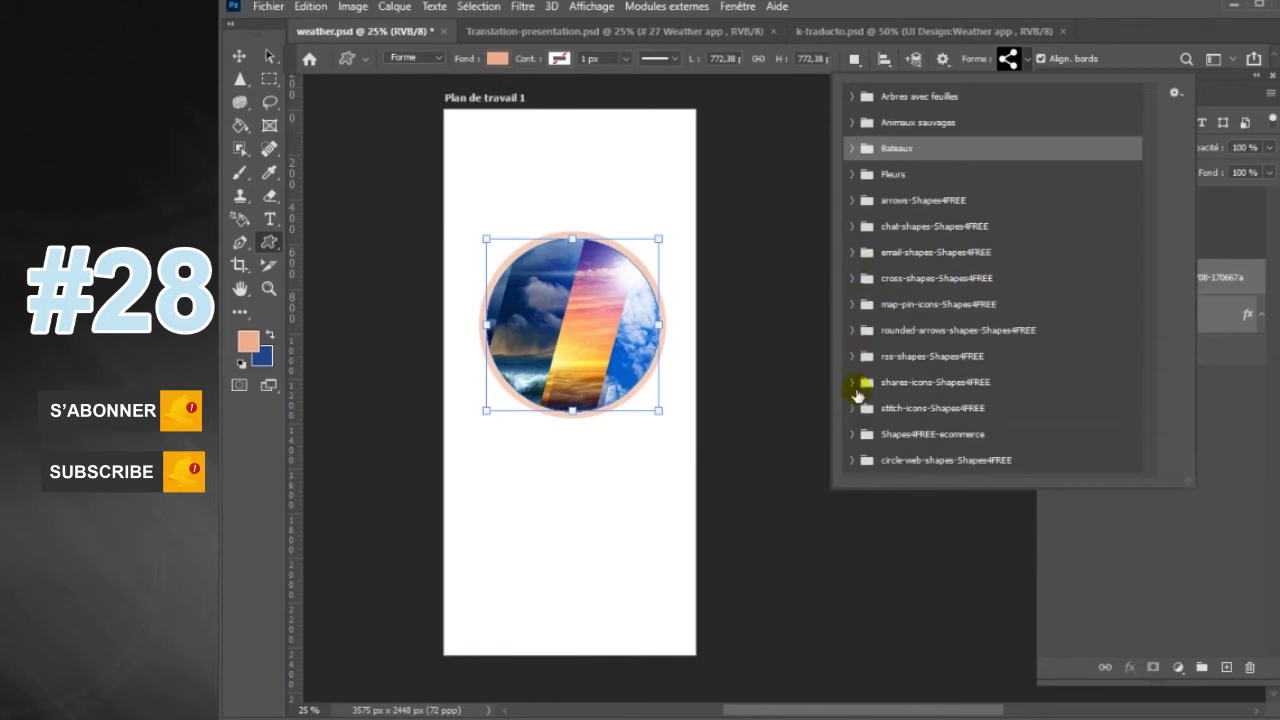
{"action": "left_click", "coordinate": [850, 201]}
{"action": "key", "text": "v"}
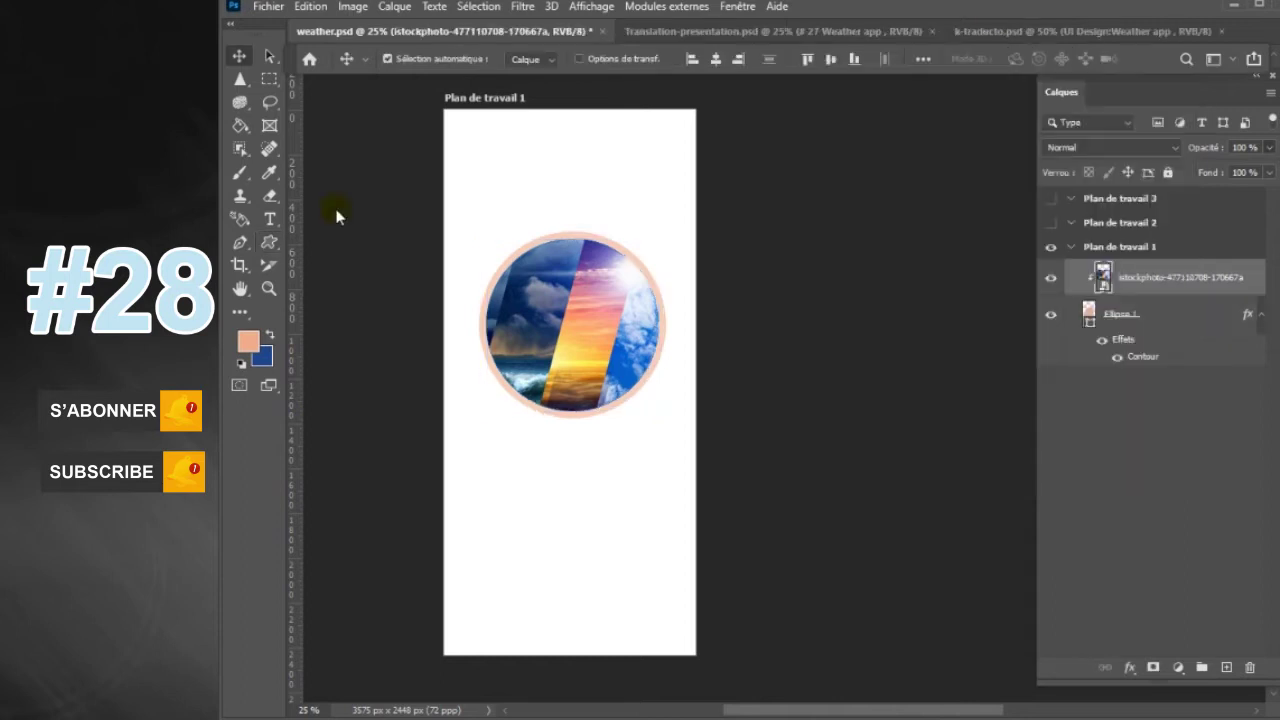
- Choose the Custom Shape tool with the right-pointing arrow from rounded-arrows-Shapes4FREE
{"action": "left_click", "coordinate": [269, 219]}
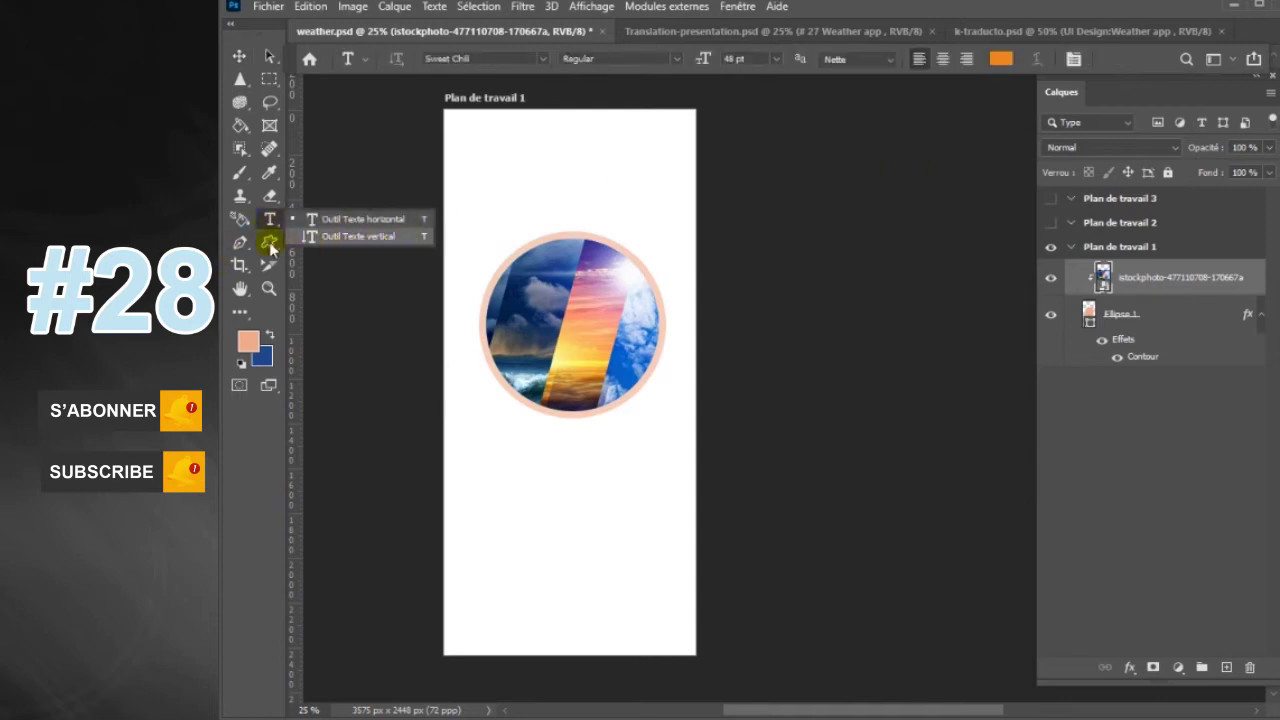
{"action": "left_click", "coordinate": [269, 242]}
{"action": "left_click", "coordinate": [337, 340]}
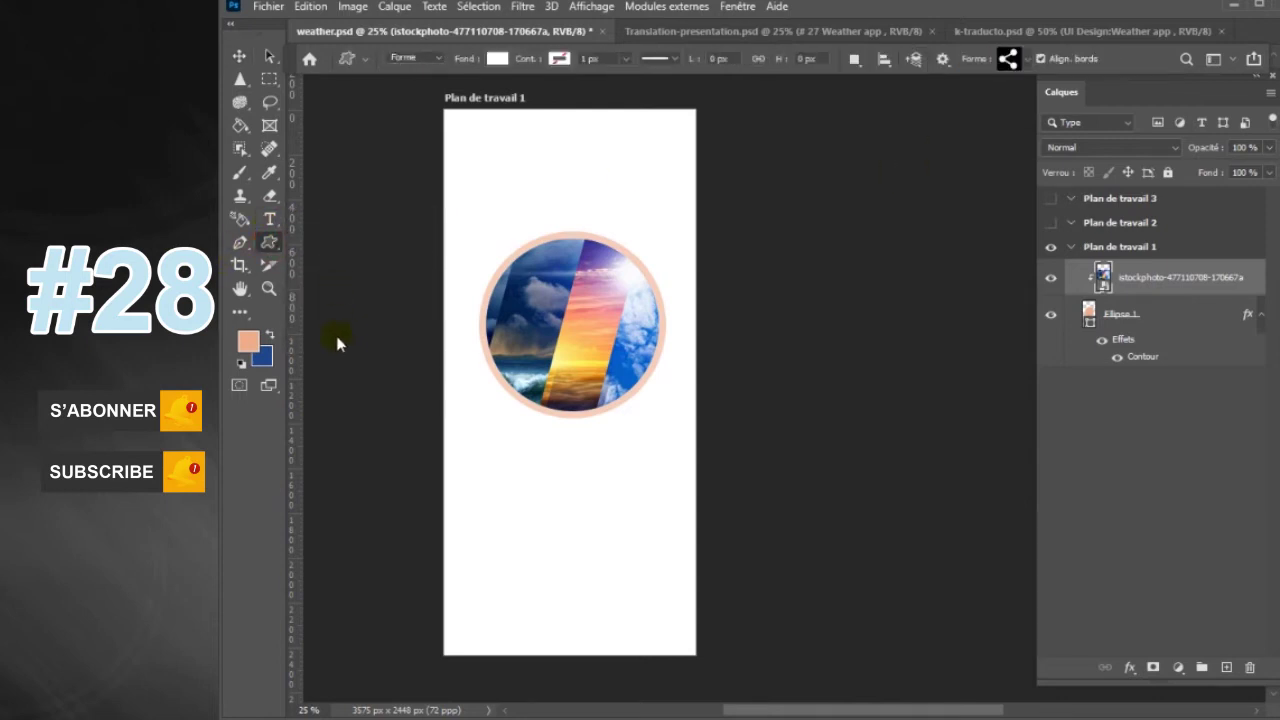
{"action": "left_click", "coordinate": [272, 245]}
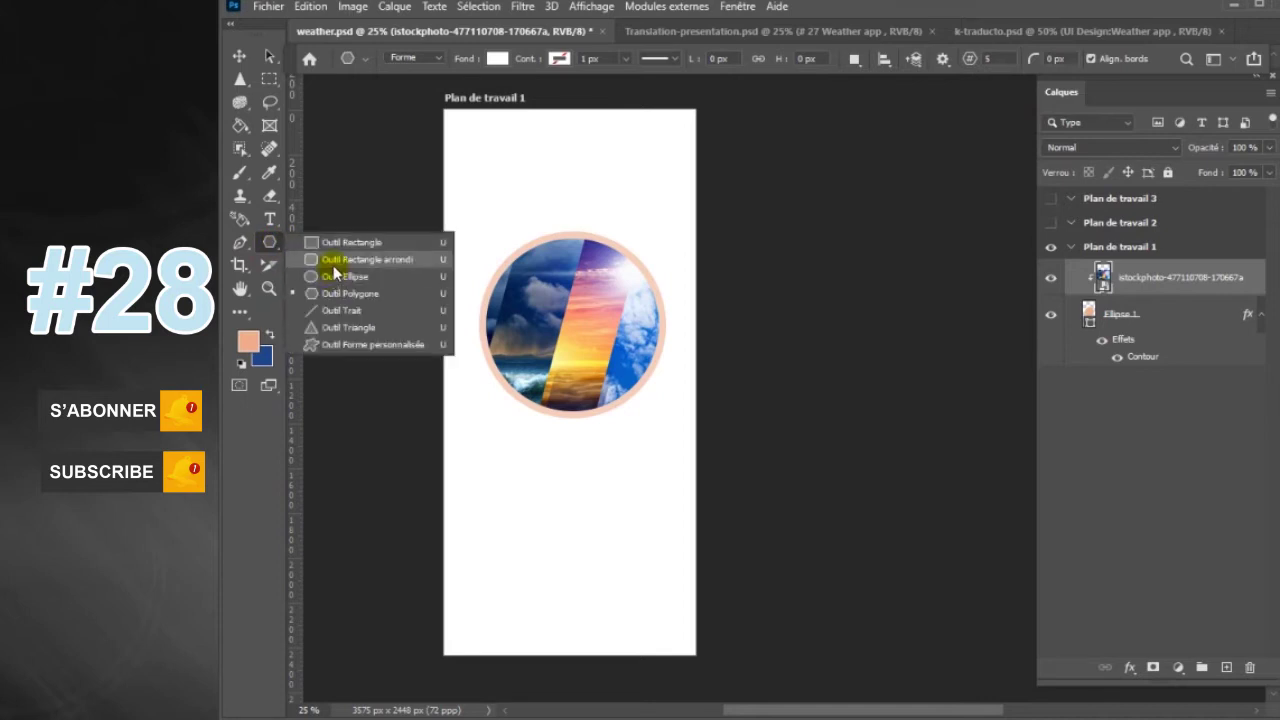
{"action": "left_click", "coordinate": [345, 344]}
{"action": "left_click", "coordinate": [1027, 58]}
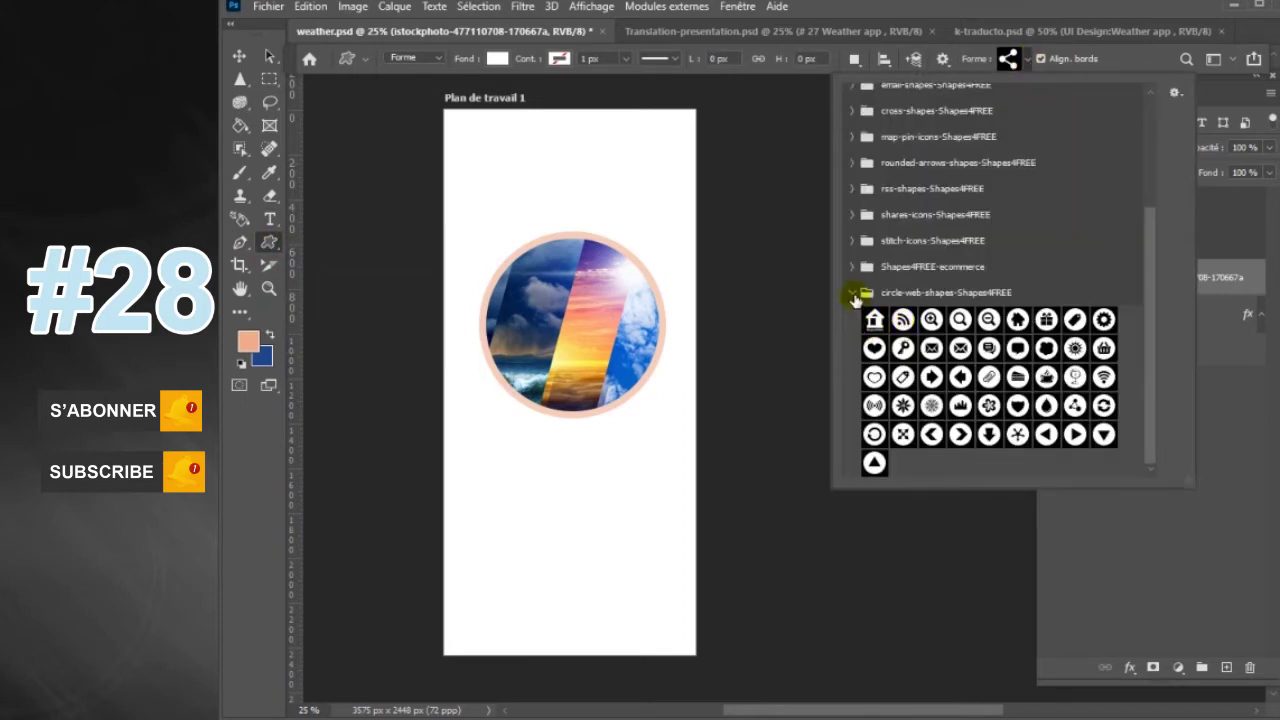
{"action": "left_click", "coordinate": [854, 296]}
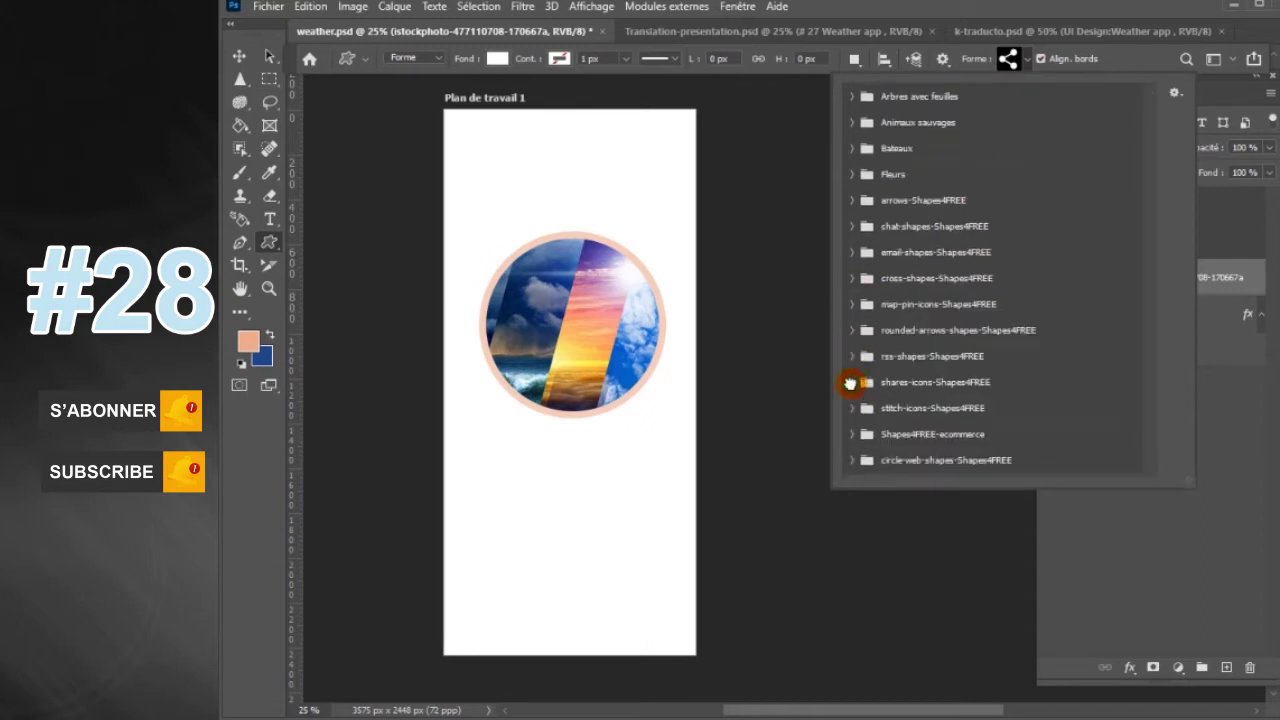
{"action": "left_click", "coordinate": [853, 358]}
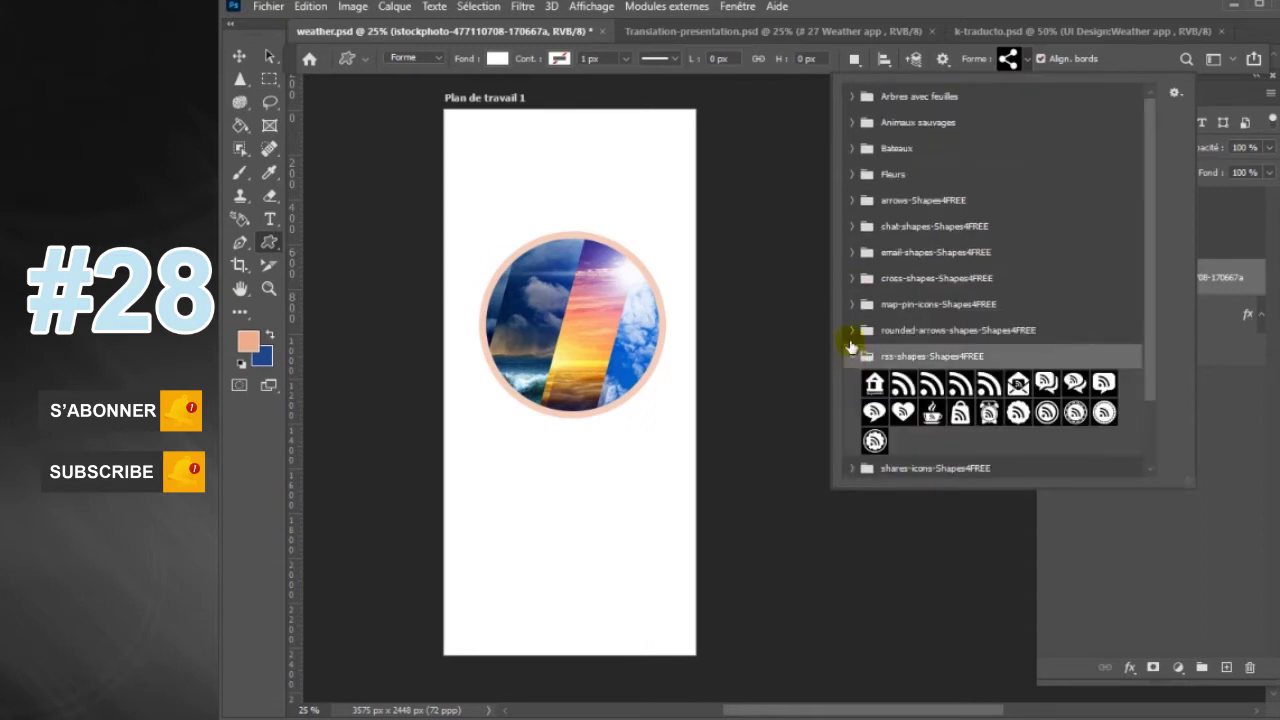
{"action": "left_click", "coordinate": [852, 330]}
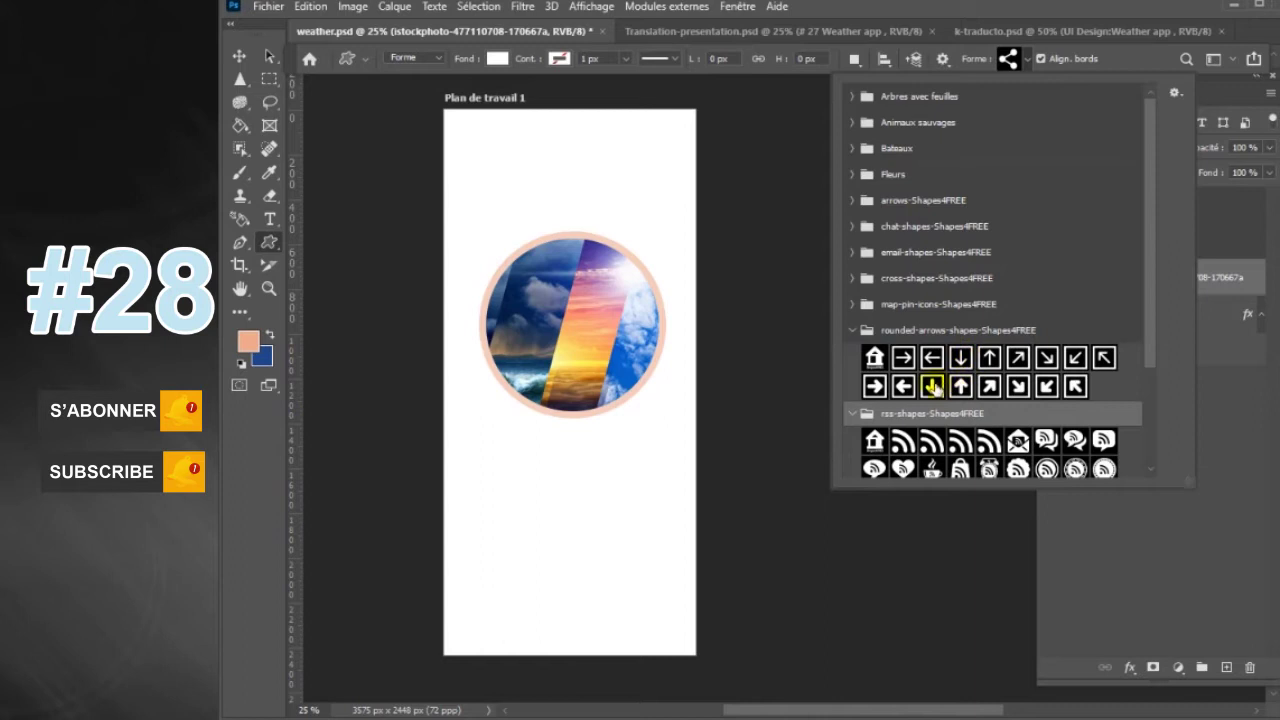
{"action": "left_click", "coordinate": [875, 385]}
{"action": "left_click", "coordinate": [624, 493]}
- Draw the arrow below the photo circle and fill it peach
{"action": "left_click_drag", "start_coordinate": [548, 509], "coordinate": [581, 541]}
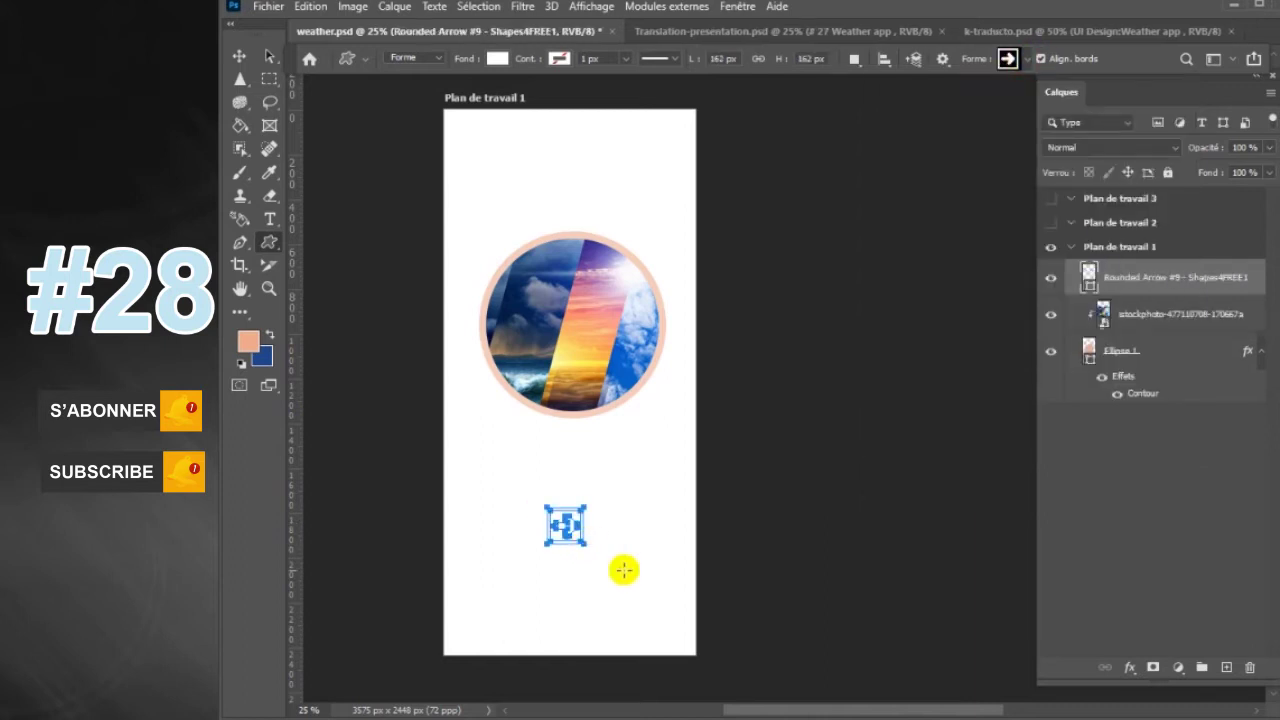
{"action": "left_click", "coordinate": [497, 59]}
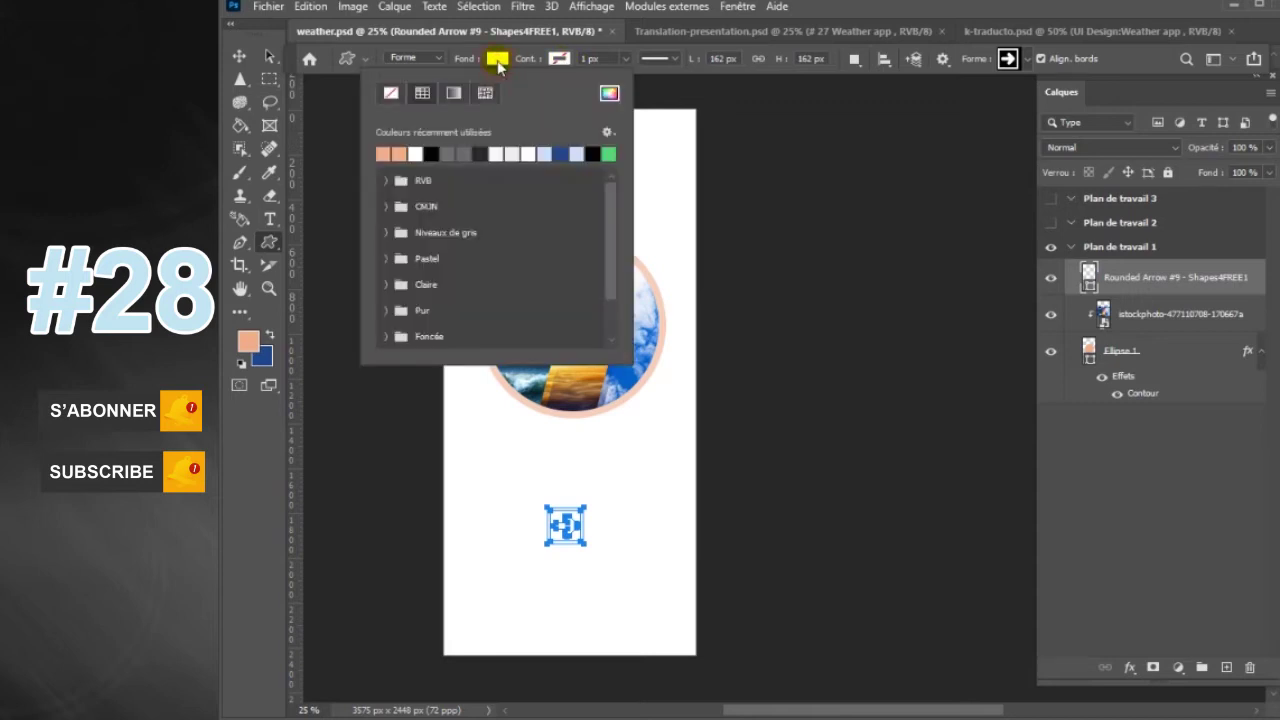
{"action": "left_click", "coordinate": [399, 152]}
{"action": "left_click", "coordinate": [497, 58]}
{"action": "left_click", "coordinate": [240, 56]}
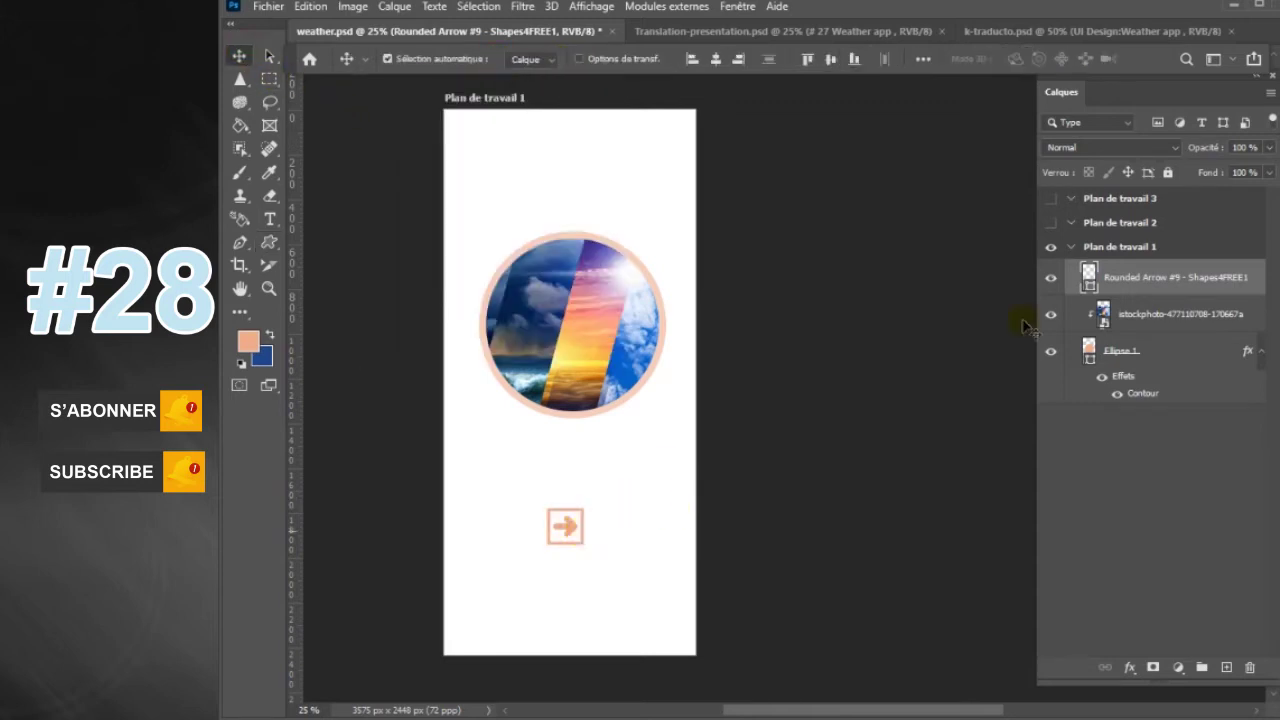
{"action": "left_click", "coordinate": [566, 528]}
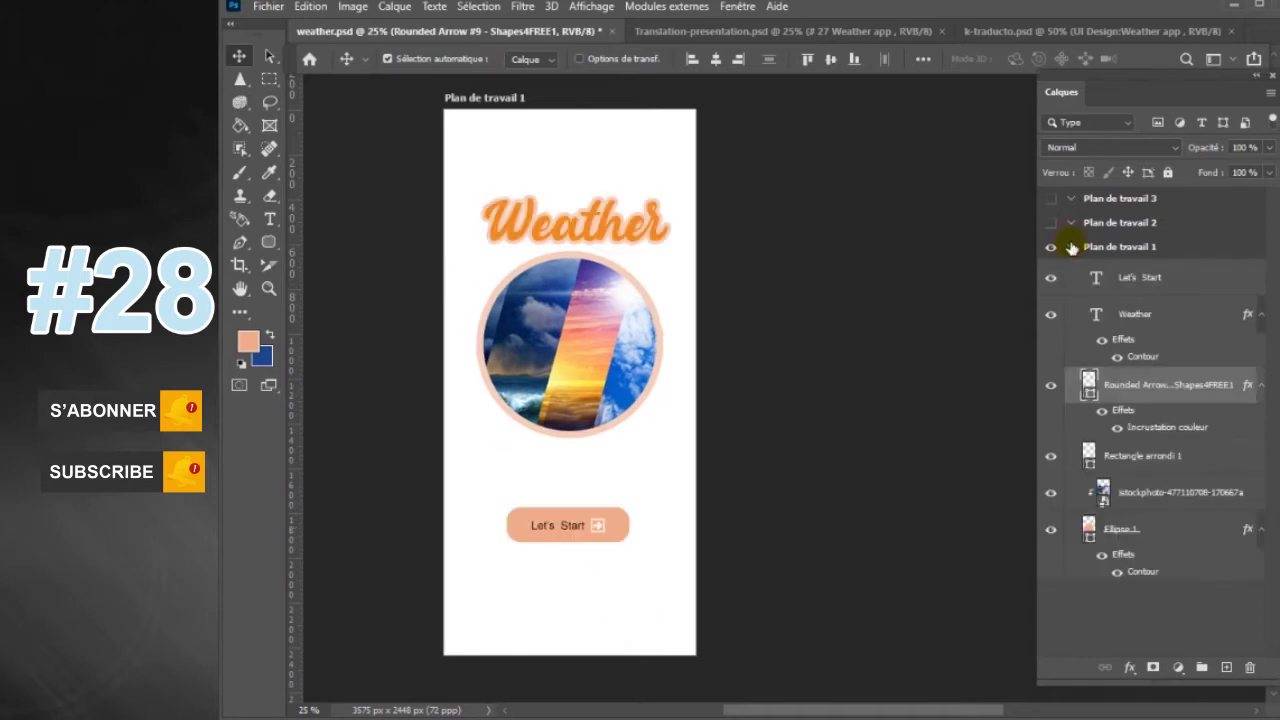
- Collapse artboard 1's group, show and select Plan de travail 2, and pan to fit both
{"action": "left_click", "coordinate": [1072, 250]}
{"action": "left_click", "coordinate": [1051, 222]}
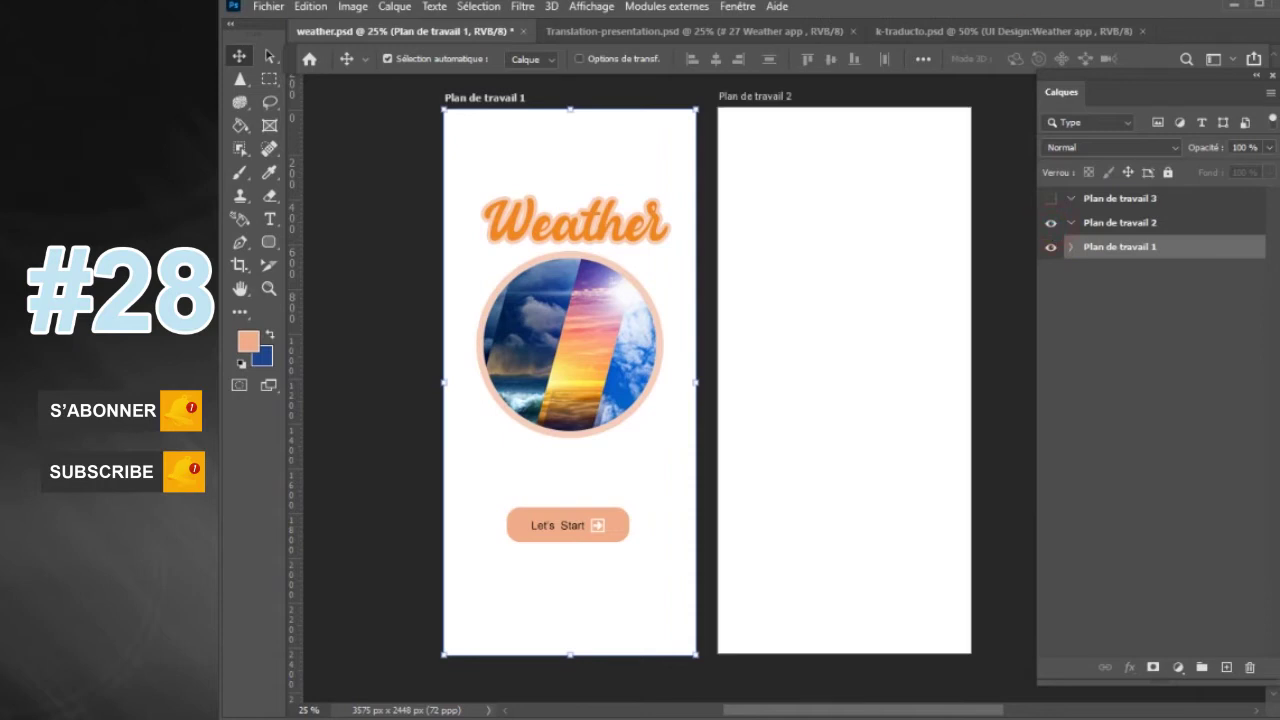
{"action": "left_click", "coordinate": [868, 371]}
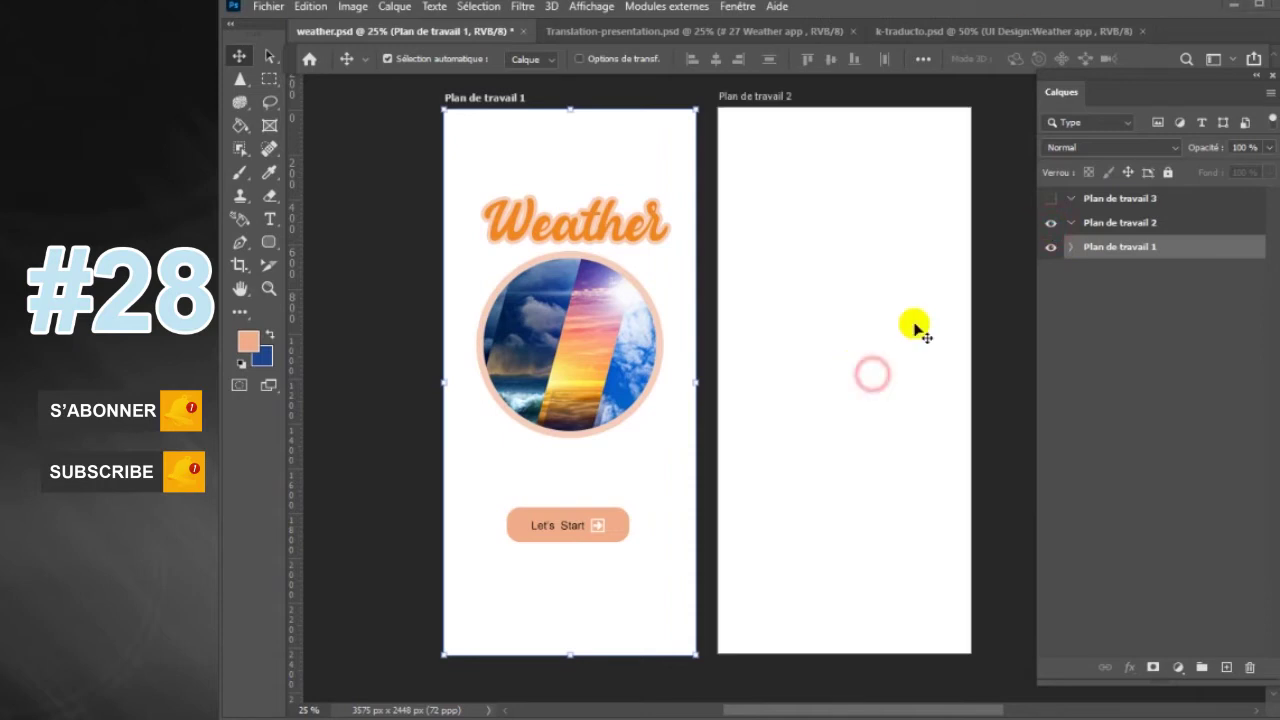
{"action": "left_click", "coordinate": [1101, 222]}
{"action": "key", "text": "h"}
{"action": "left_click_drag", "start_coordinate": [897, 334], "coordinate": [843, 336]}
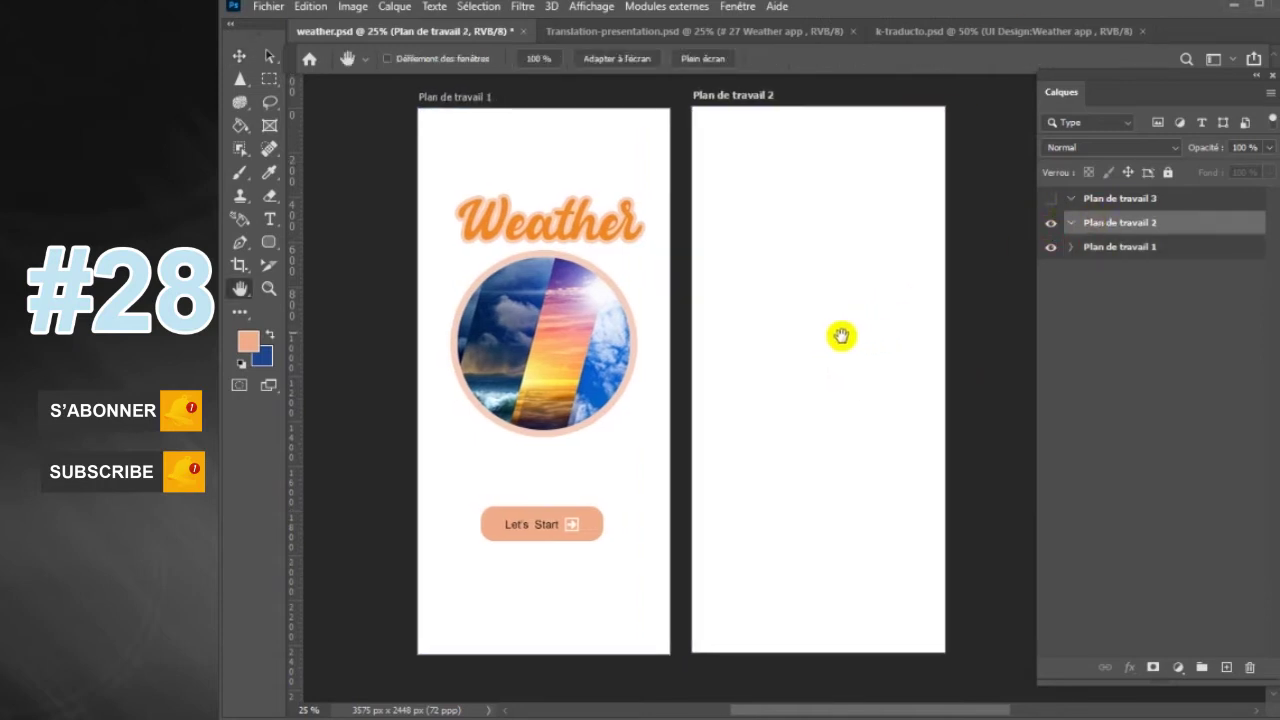
- Draw a small peach rounded bar near the top-left of artboard 2 and position it
{"action": "left_click", "coordinate": [269, 242]}
{"action": "left_click_drag", "start_coordinate": [673, 138], "coordinate": [708, 148]}
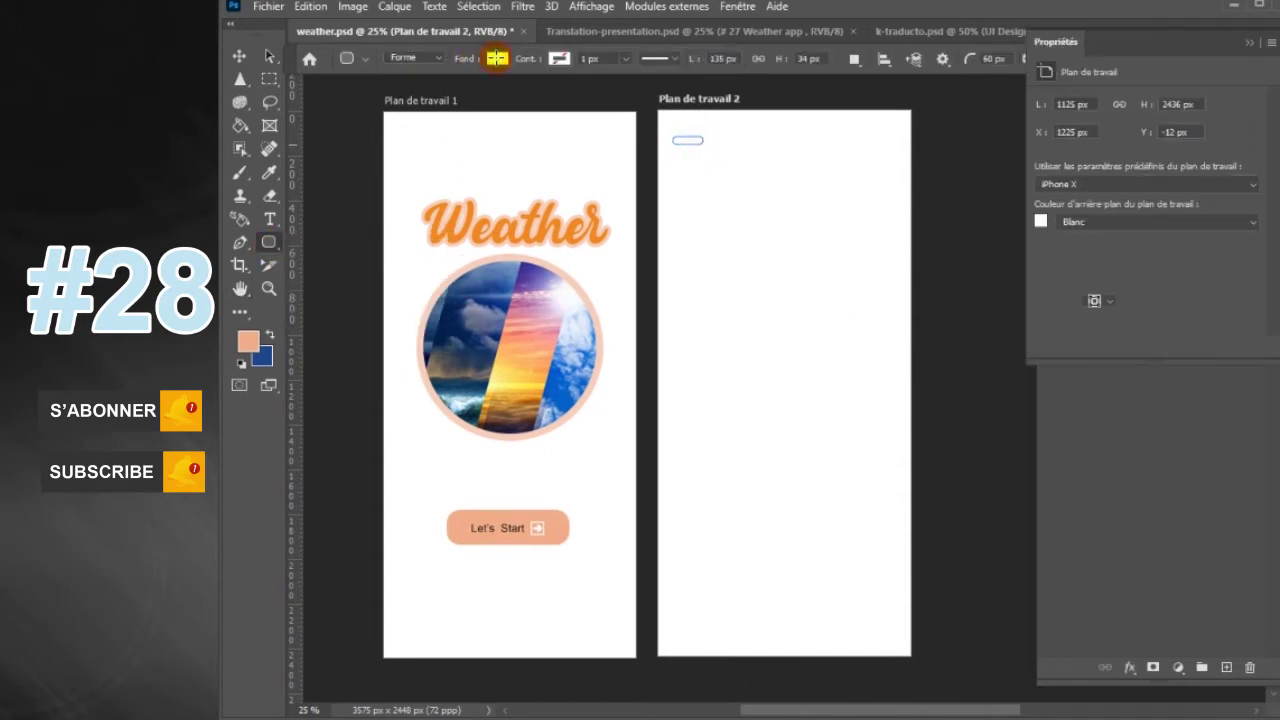
{"action": "left_click", "coordinate": [497, 58]}
{"action": "left_click", "coordinate": [497, 58]}
{"action": "left_click", "coordinate": [448, 153]}
{"action": "left_click", "coordinate": [497, 58]}
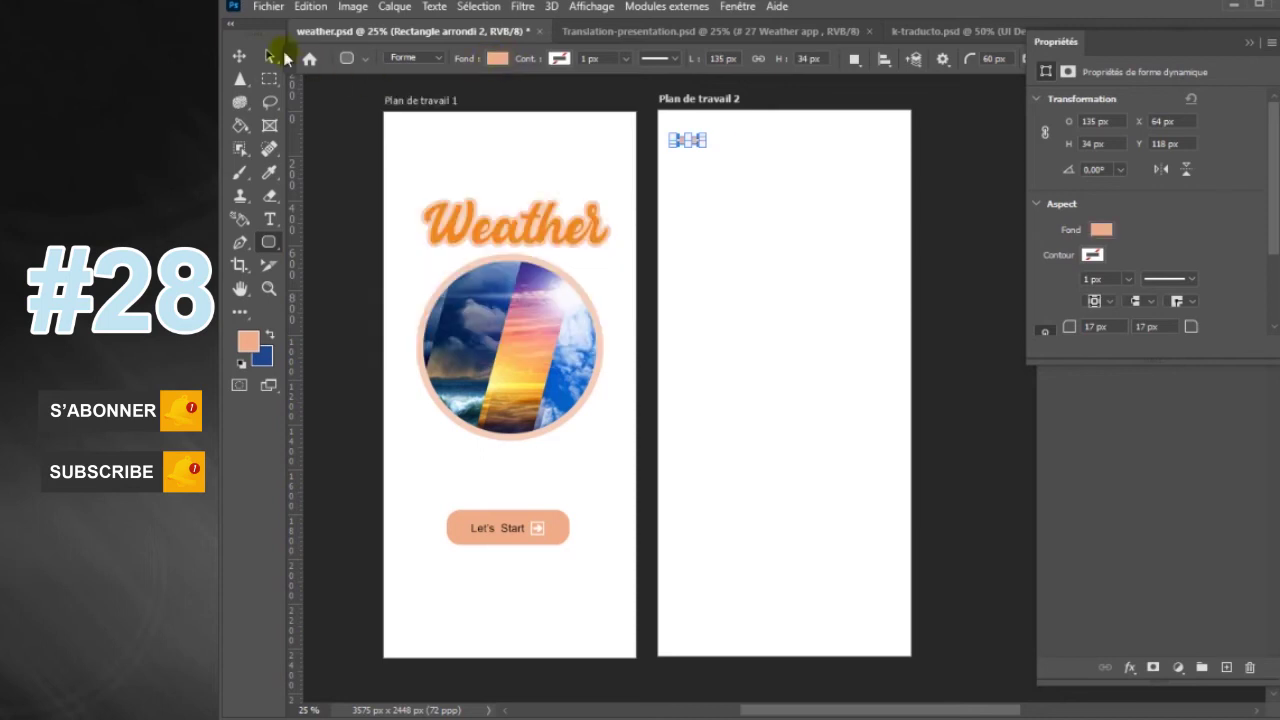
{"action": "left_click", "coordinate": [239, 58]}
{"action": "left_click_drag", "start_coordinate": [700, 148], "coordinate": [704, 162]}
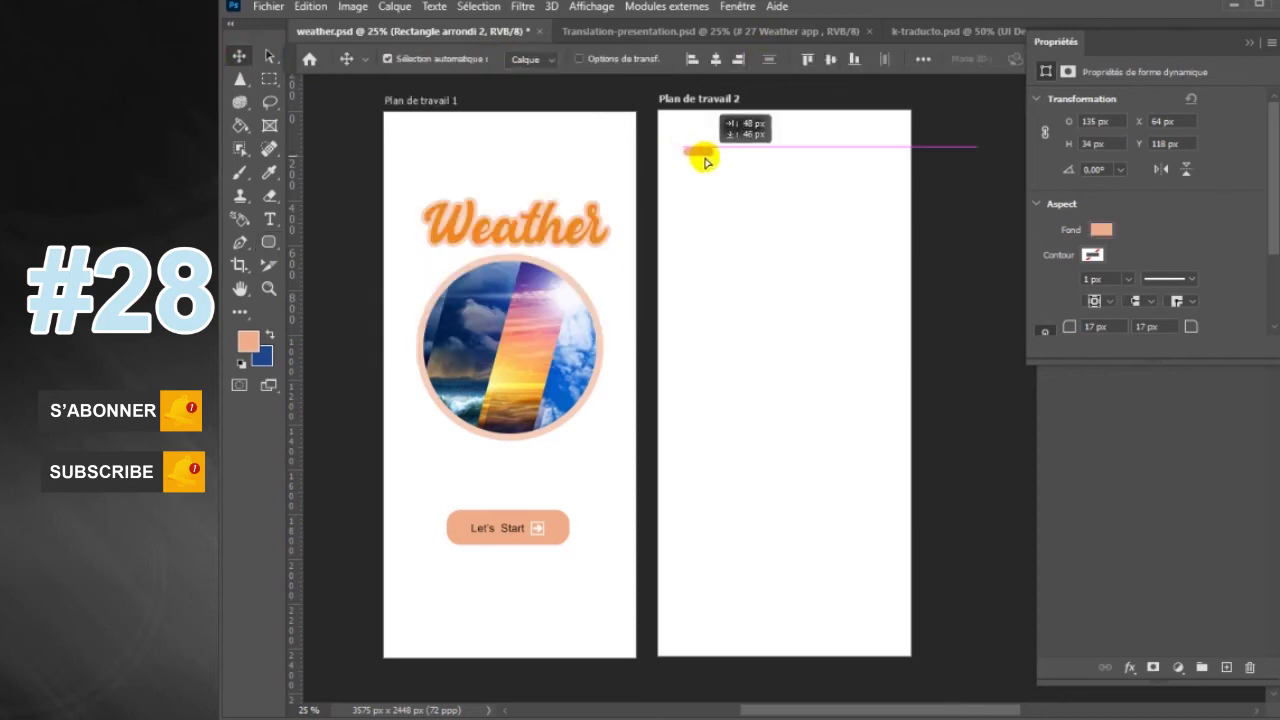
{"action": "left_click", "coordinate": [703, 163]}
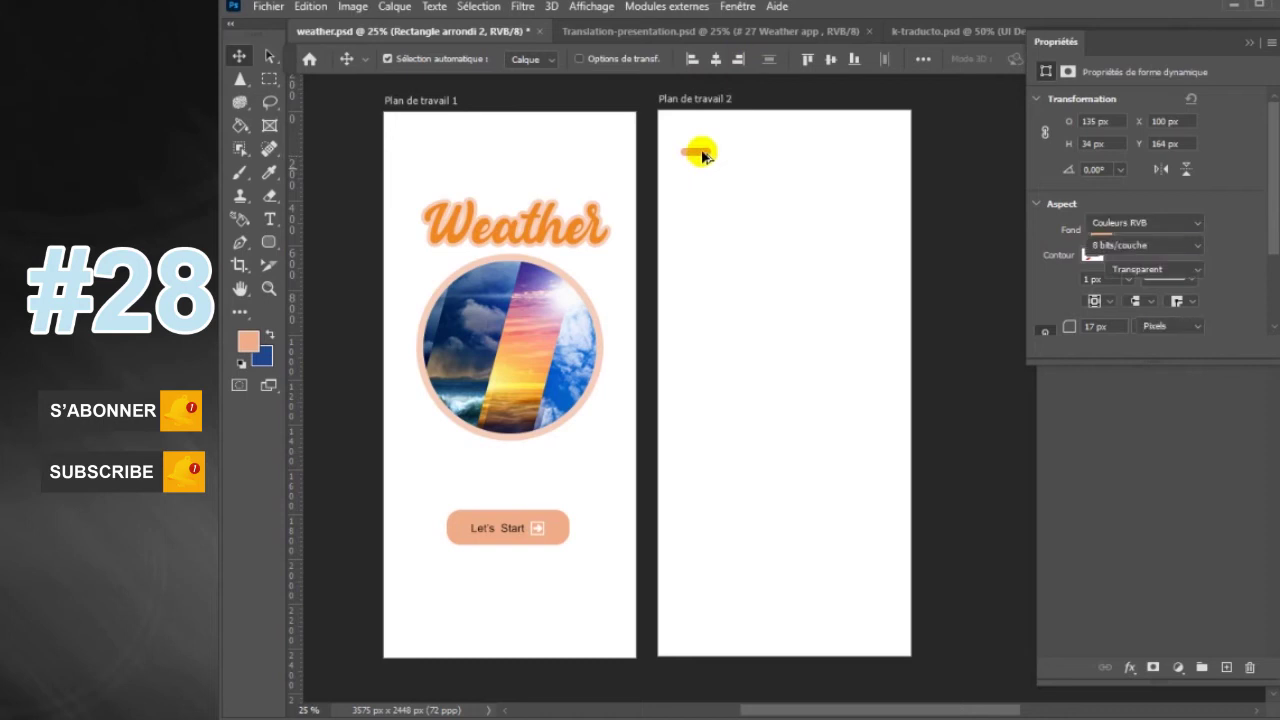
{"action": "left_click", "coordinate": [700, 166]}
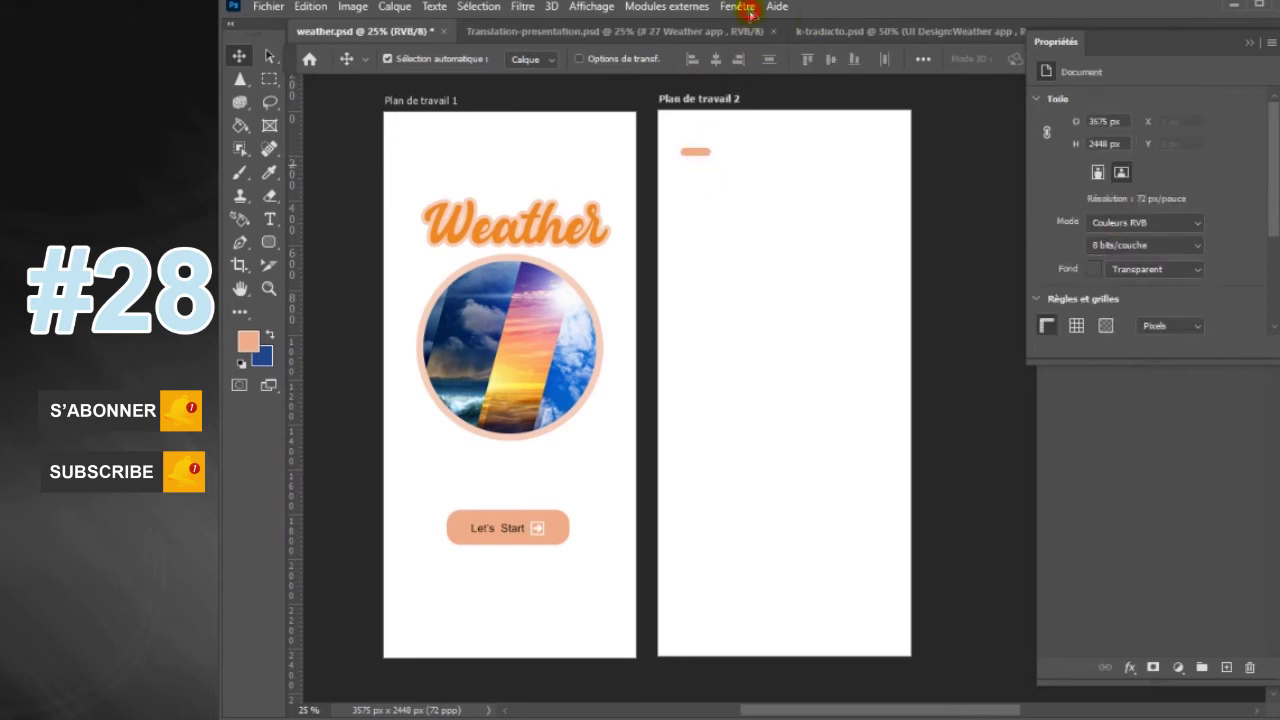
- Close the Properties panel and Alt-drag a copy of the bar just below it
{"action": "left_click", "coordinate": [739, 6]}
{"action": "left_click", "coordinate": [855, 489]}
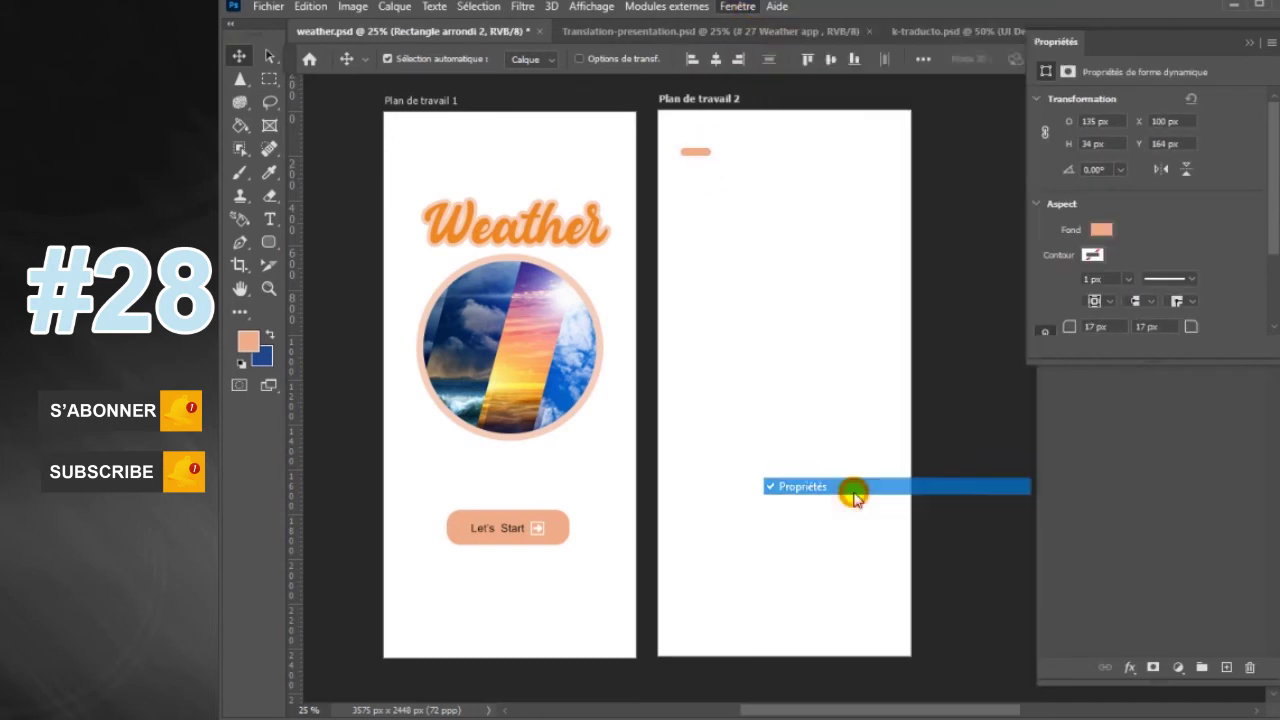
{"action": "left_click", "coordinate": [697, 155]}
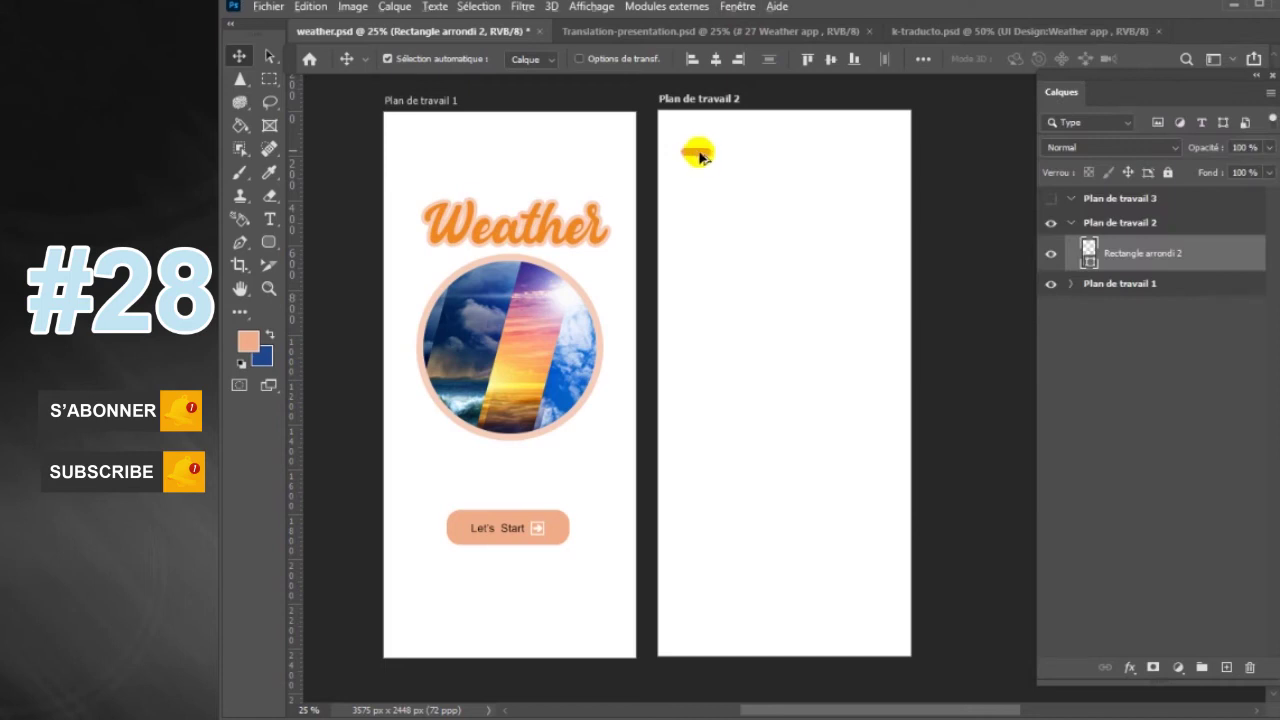
{"action": "left_click_drag", "start_coordinate": [700, 157], "coordinate": [701, 168]}
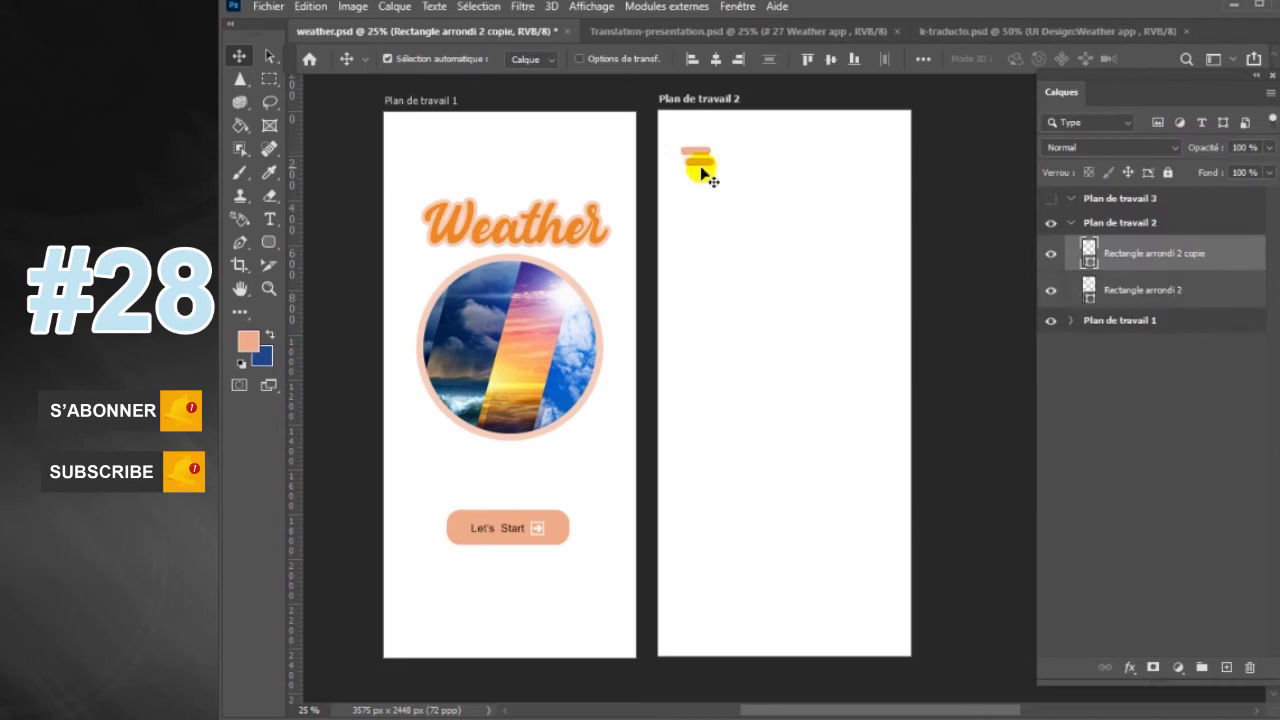
{"action": "left_click", "coordinate": [237, 244]}
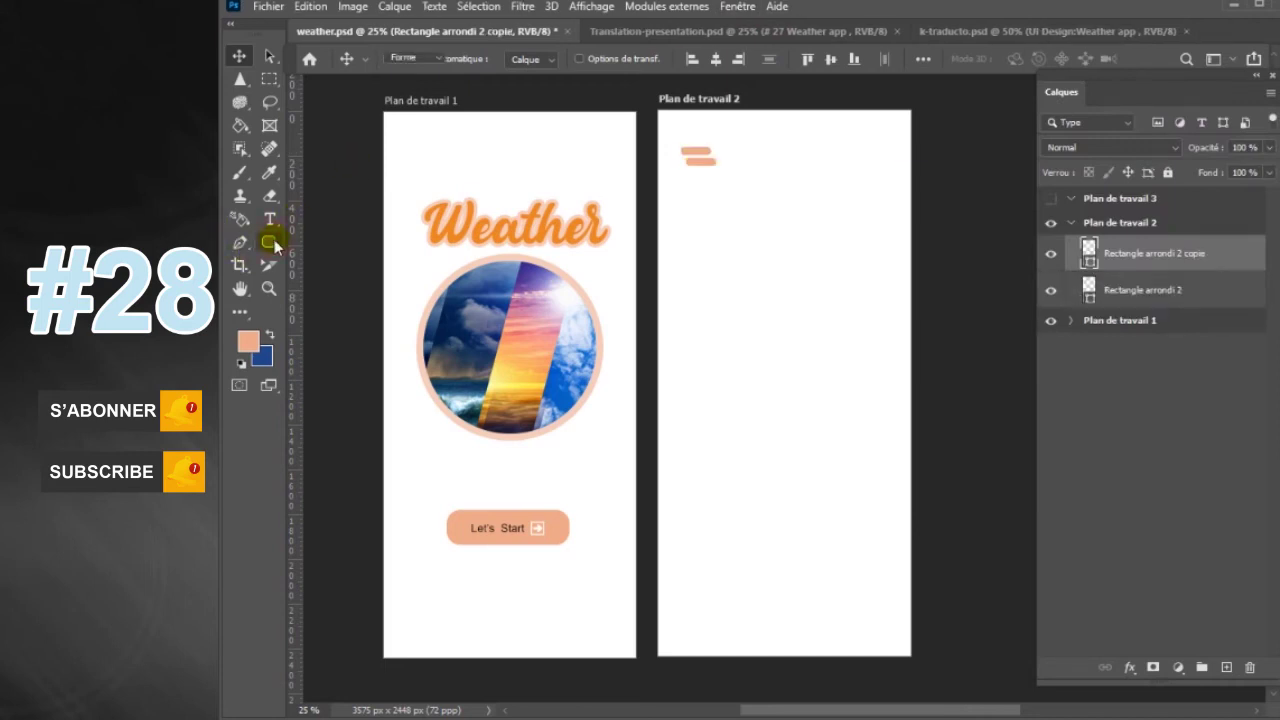
{"action": "left_click", "coordinate": [320, 340]}
- Try a magnifier icon from the circle-web-shapes library on artboard 2, then undo it
{"action": "left_click", "coordinate": [1008, 58]}
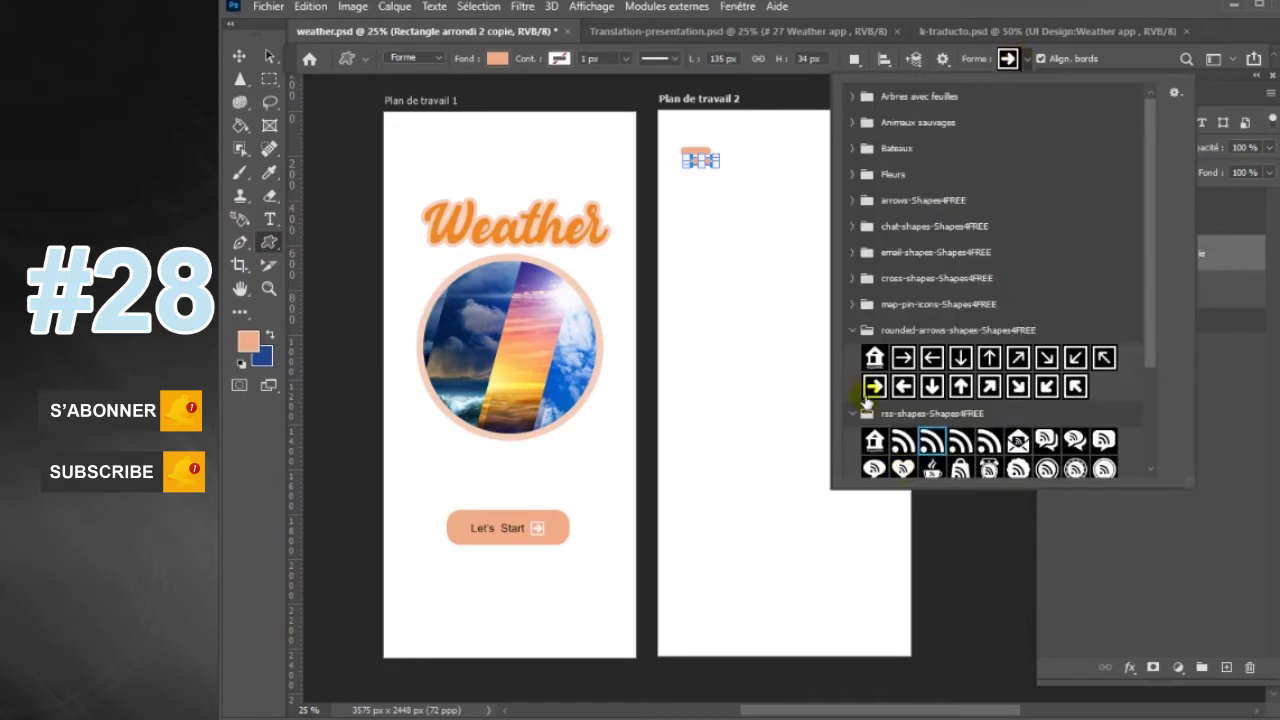
{"action": "left_click", "coordinate": [852, 333]}
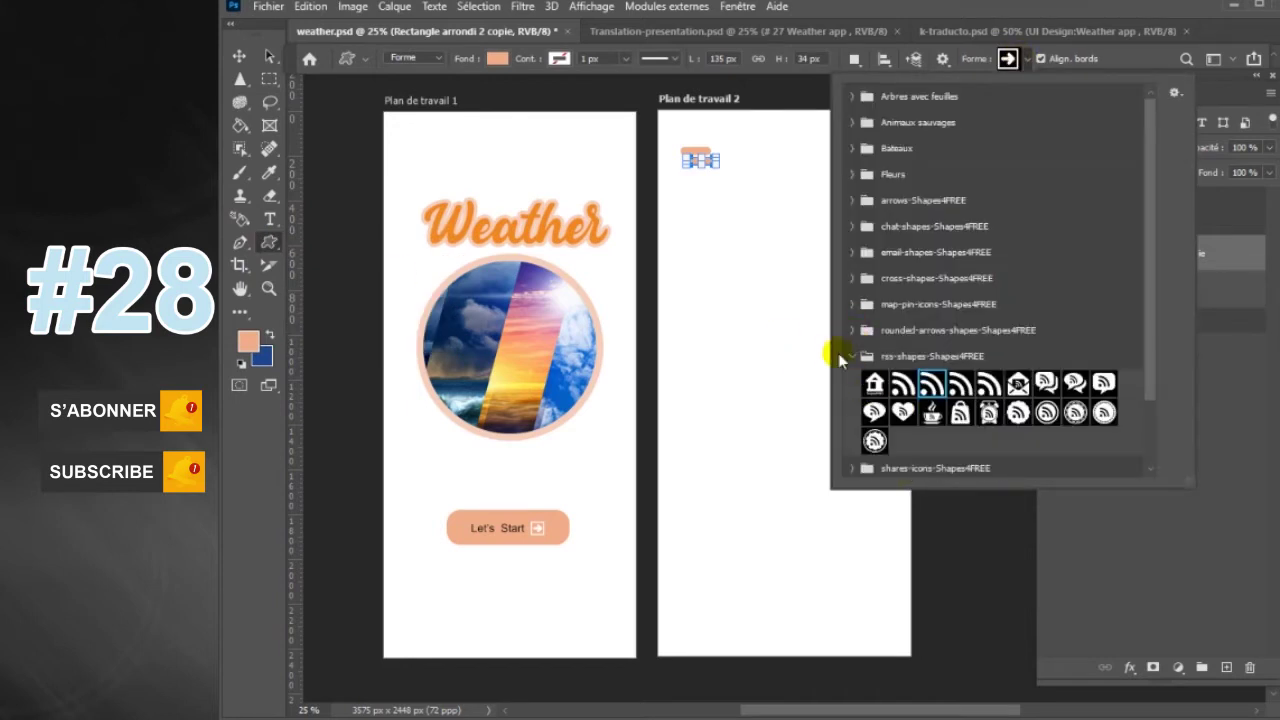
{"action": "scroll", "coordinate": [1148, 415], "scroll_direction": "down", "scroll_amount": 3}
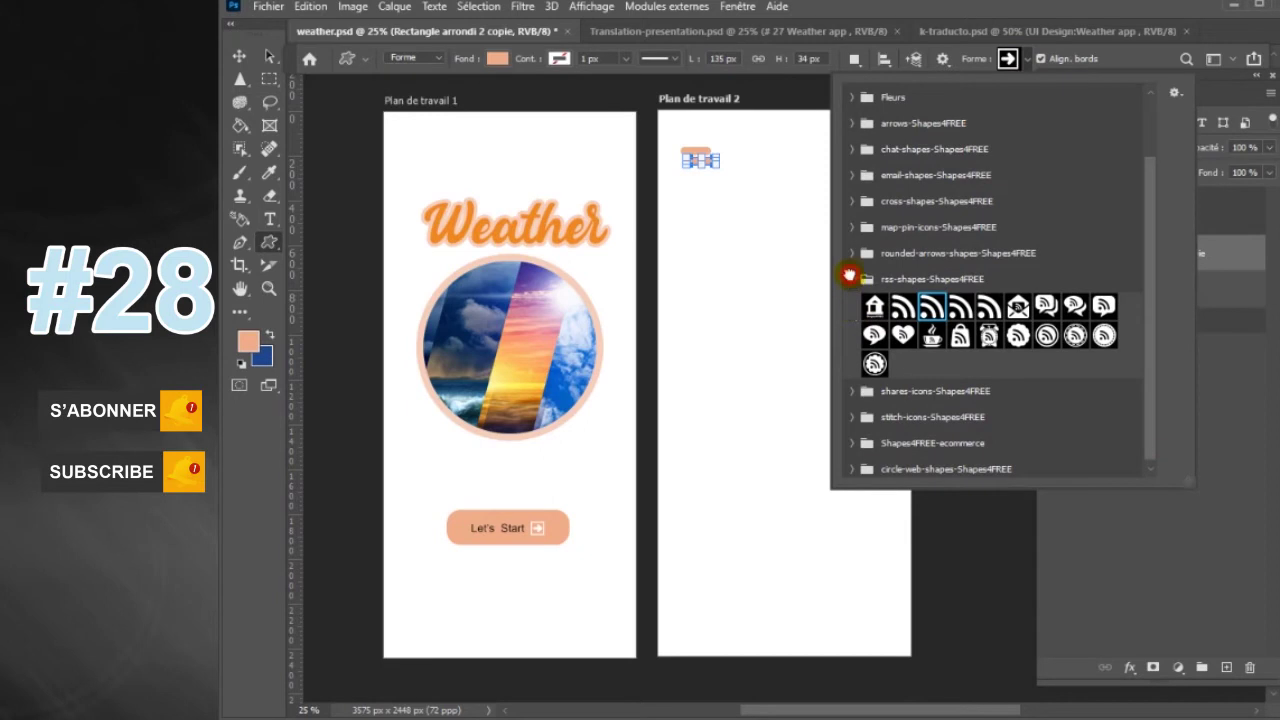
{"action": "left_click", "coordinate": [849, 274]}
{"action": "left_click", "coordinate": [855, 466]}
{"action": "left_click_drag", "start_coordinate": [1153, 334], "coordinate": [1150, 425]}
{"action": "left_click", "coordinate": [959, 346]}
{"action": "left_click", "coordinate": [1028, 58]}
{"action": "left_click_drag", "start_coordinate": [845, 150], "coordinate": [872, 176]}
{"action": "key", "text": "ctrl+z"}
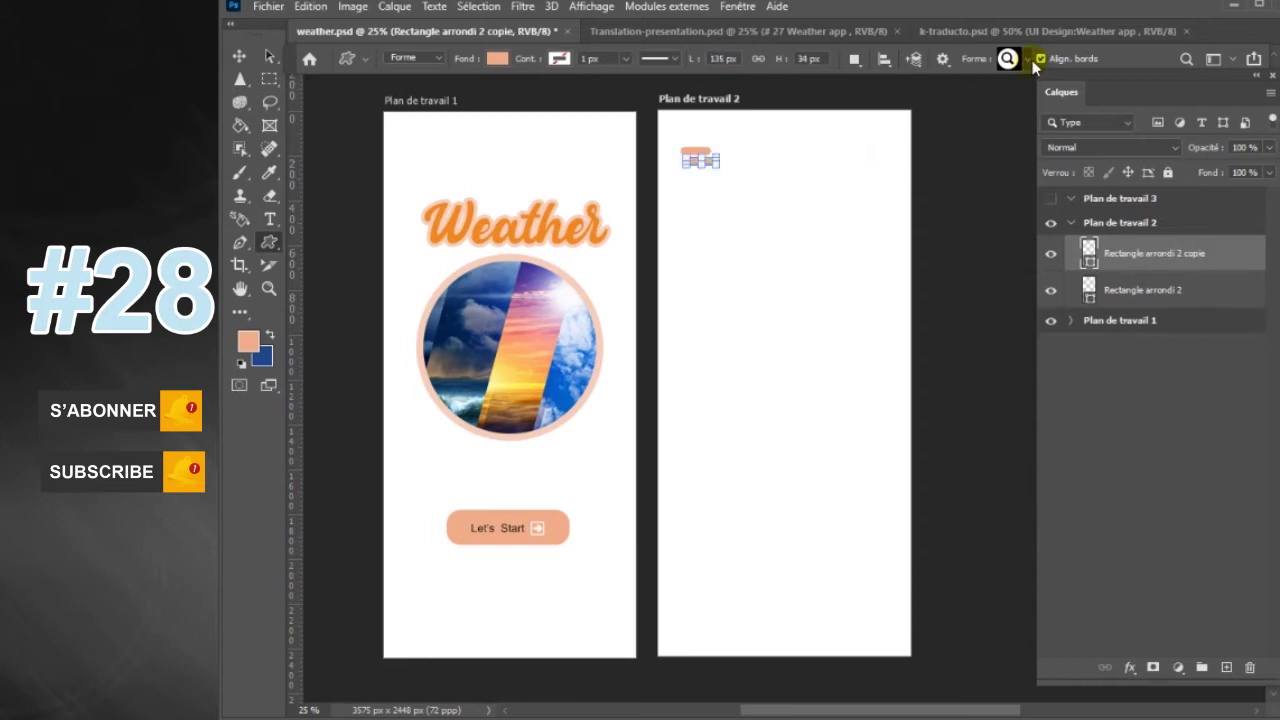
- Draw a circular-arrows refresh icon at the top-right of Plan de travail 2
{"action": "left_click", "coordinate": [1030, 60]}
{"action": "left_click", "coordinate": [1104, 432]}
{"action": "left_click", "coordinate": [1028, 58]}
{"action": "left_click_drag", "start_coordinate": [862, 142], "coordinate": [886, 168]}
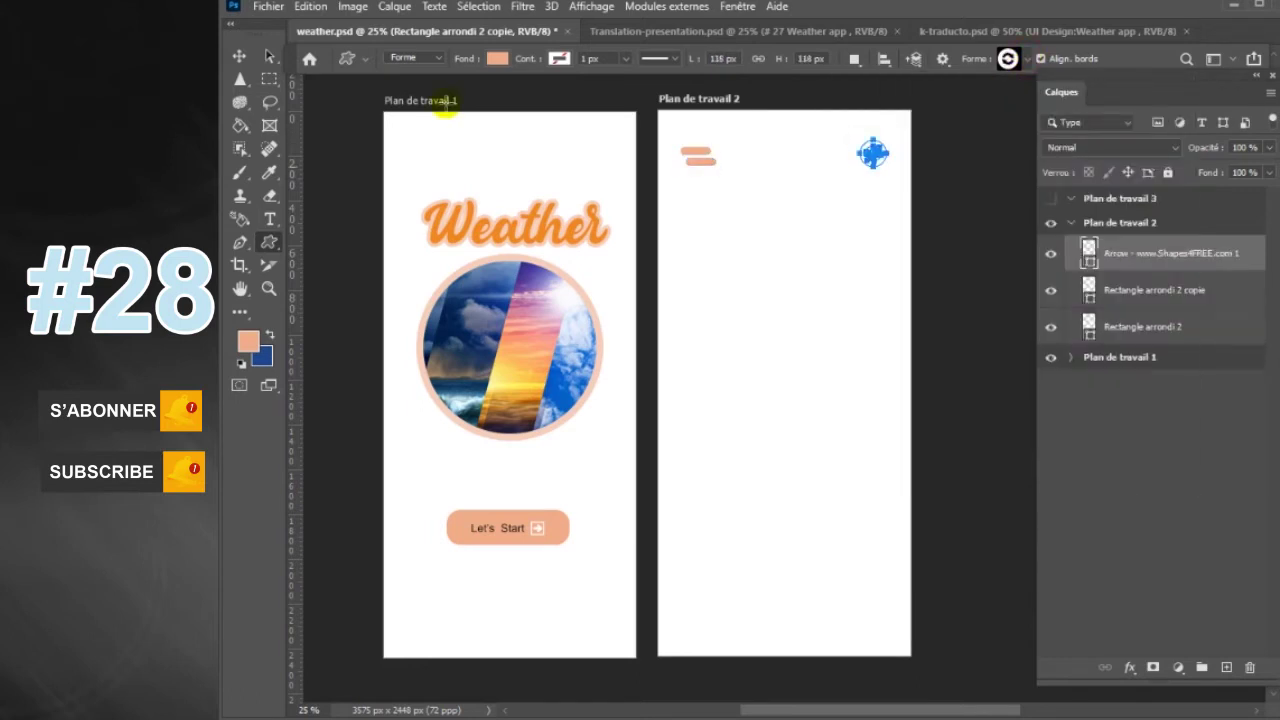
{"action": "left_click", "coordinate": [239, 56]}
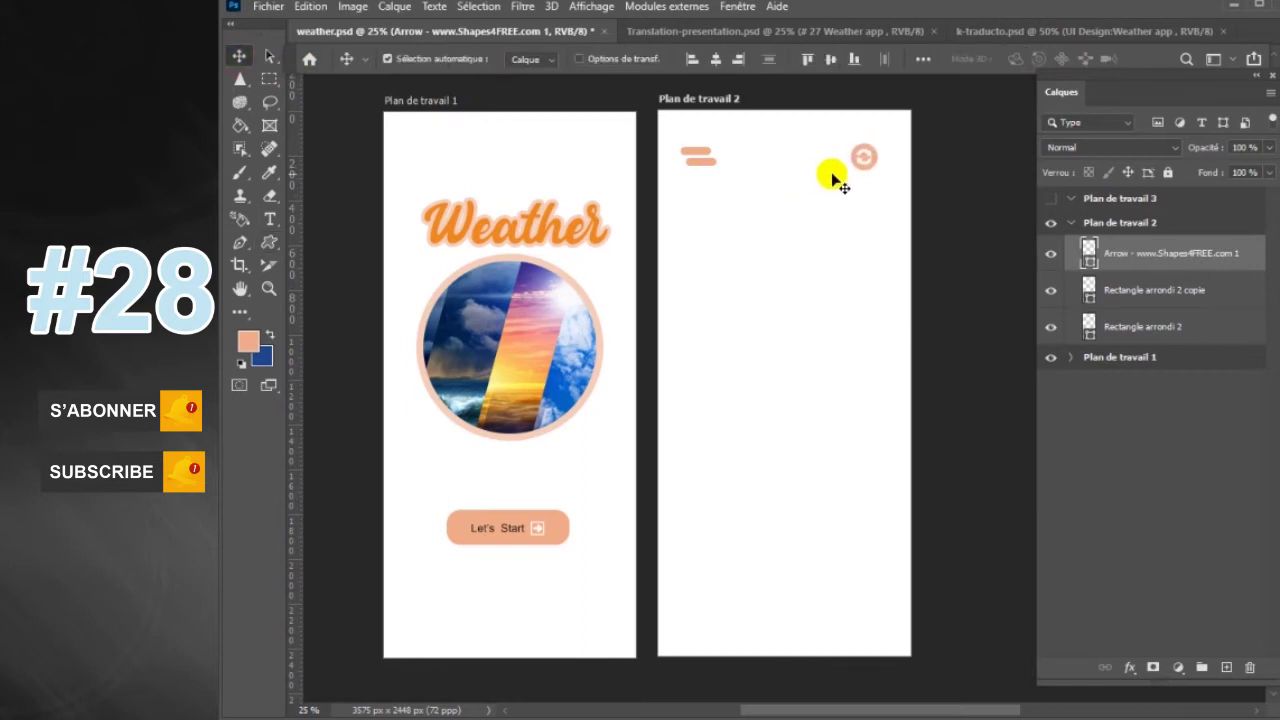
{"action": "left_click", "coordinate": [269, 242]}
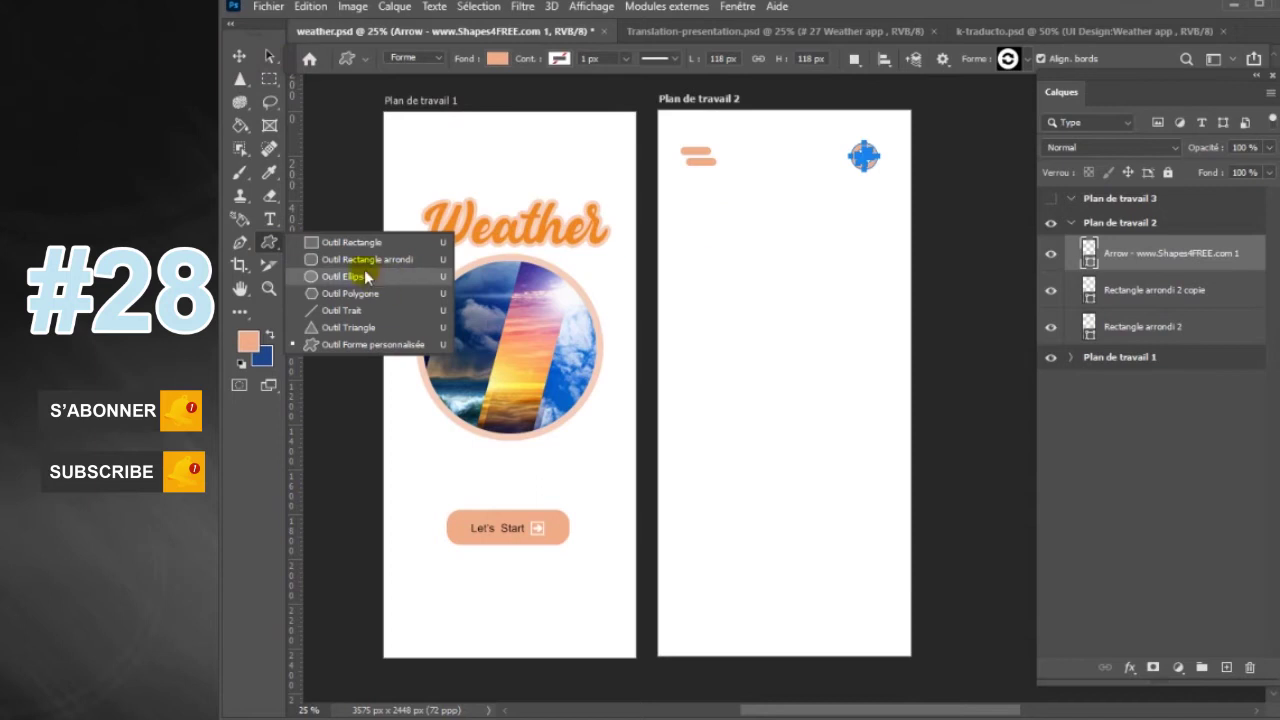
{"action": "key", "text": "shift+u"}
{"action": "key", "text": "shift+u"}
- Draw a large rounded card (about 863×1298 px) and a thin bar above it at 27% opacity
{"action": "mouse_move", "coordinate": [688, 253]}
{"action": "left_mouse_down"}
{"action": "mouse_move", "coordinate": [789, 552]}
{"action": "mouse_move", "coordinate": [883, 535]}
{"action": "left_mouse_up"}
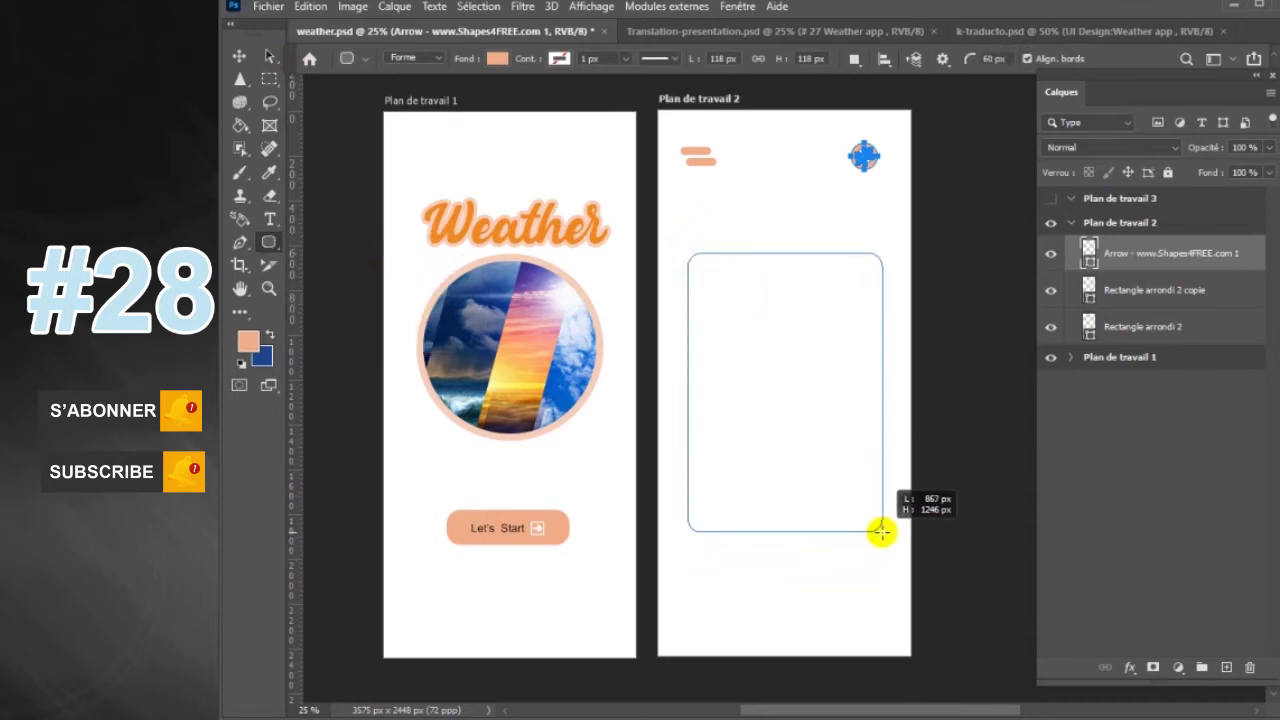
{"action": "left_click_drag", "start_coordinate": [883, 535], "coordinate": [881, 543]}
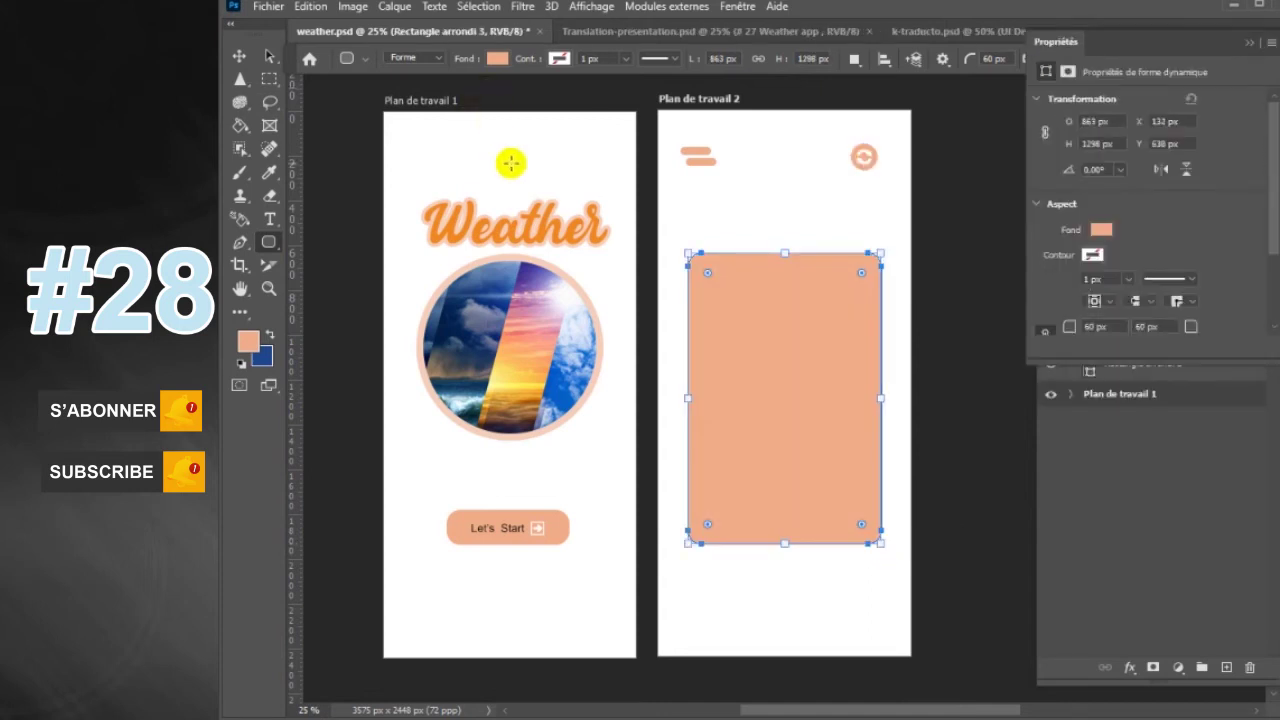
{"action": "left_click_drag", "start_coordinate": [682, 205], "coordinate": [884, 231]}
{"action": "left_click", "coordinate": [737, 6]}
{"action": "left_click", "coordinate": [803, 487]}
{"action": "left_click_drag", "start_coordinate": [1271, 147], "coordinate": [1208, 172]}
- Fill the card white and add a drop shadow with distance 14
{"action": "left_click", "coordinate": [239, 56]}
{"action": "left_click", "coordinate": [810, 425]}
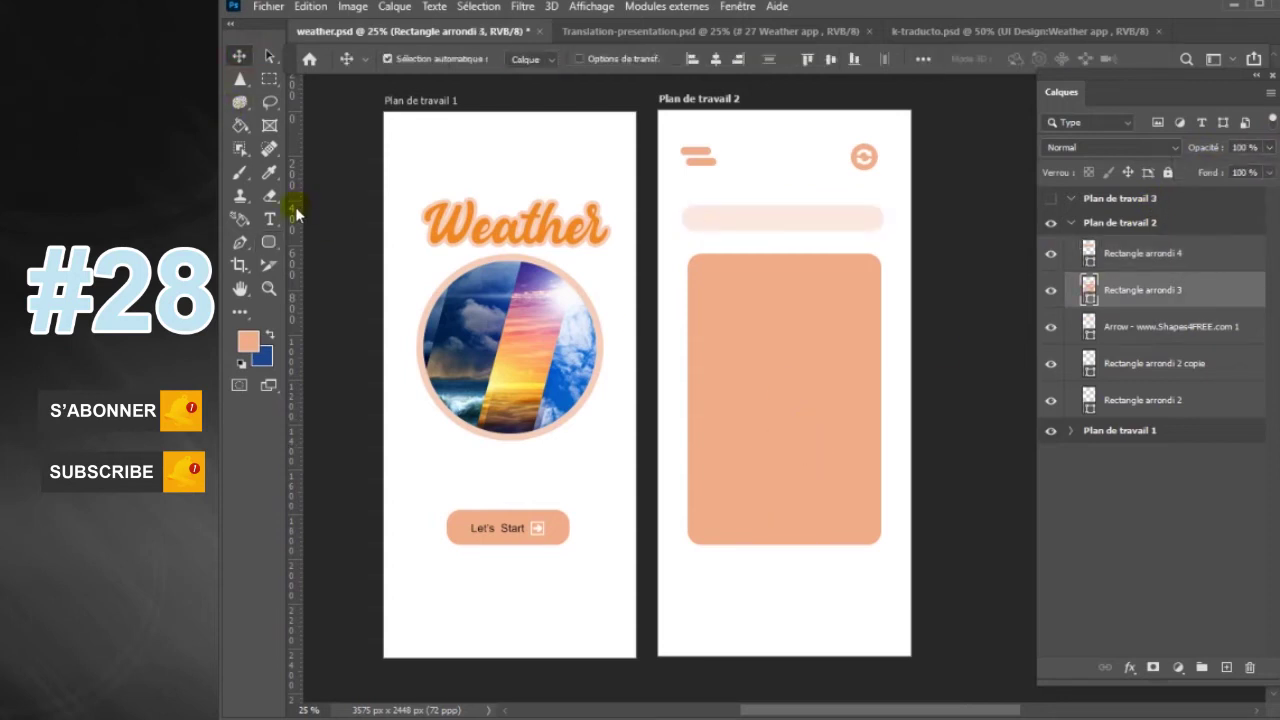
{"action": "left_click", "coordinate": [498, 60]}
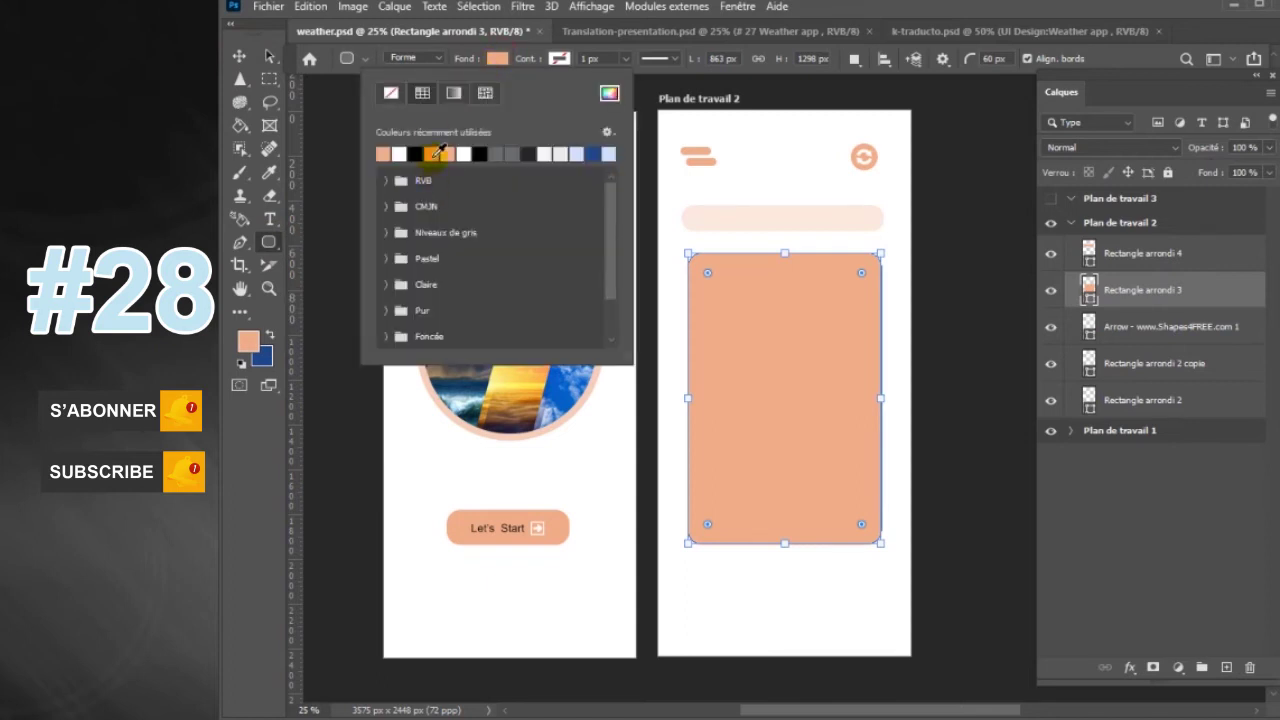
{"action": "left_click", "coordinate": [400, 155]}
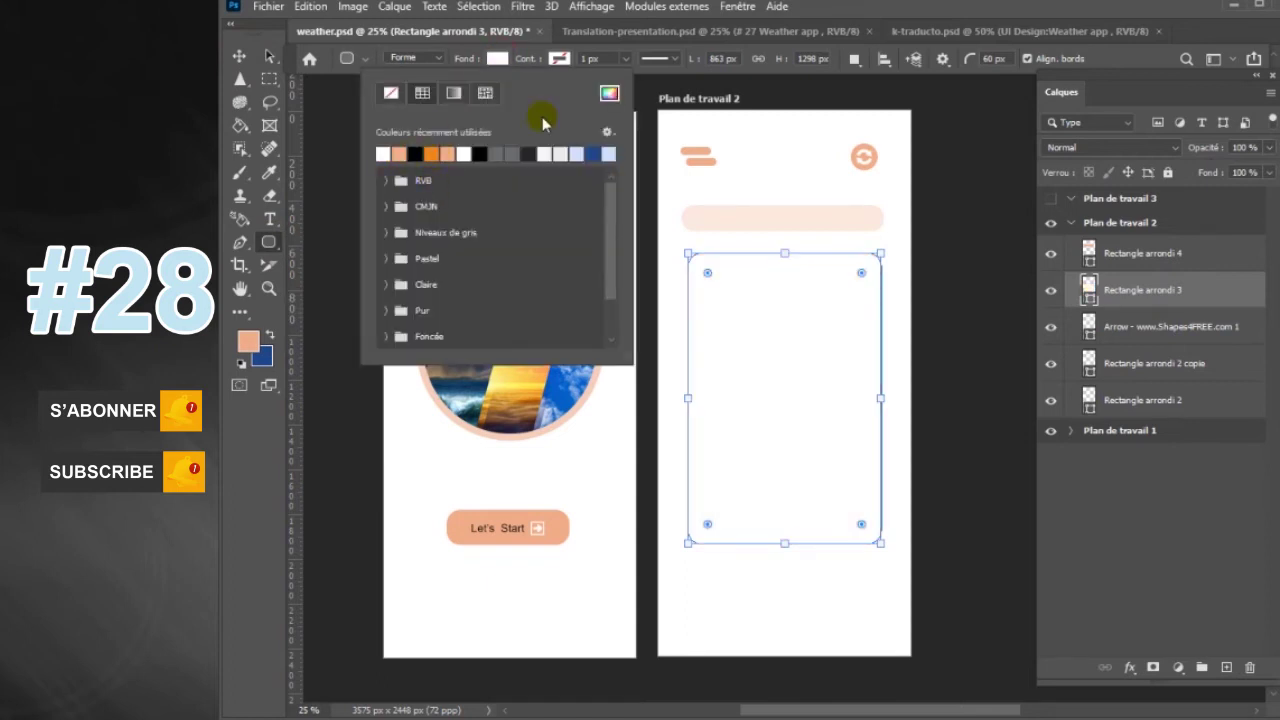
{"action": "left_click", "coordinate": [1215, 292]}
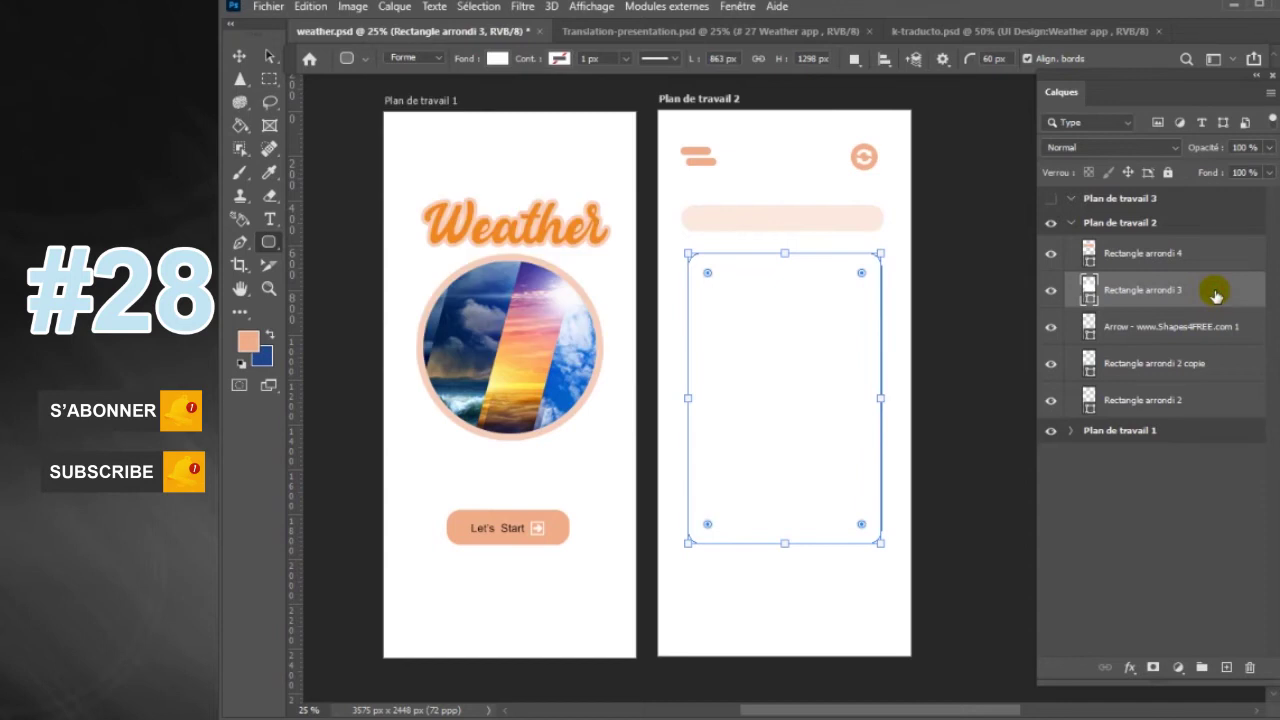
{"action": "double_click", "coordinate": [1215, 292]}
{"action": "left_click", "coordinate": [700, 516]}
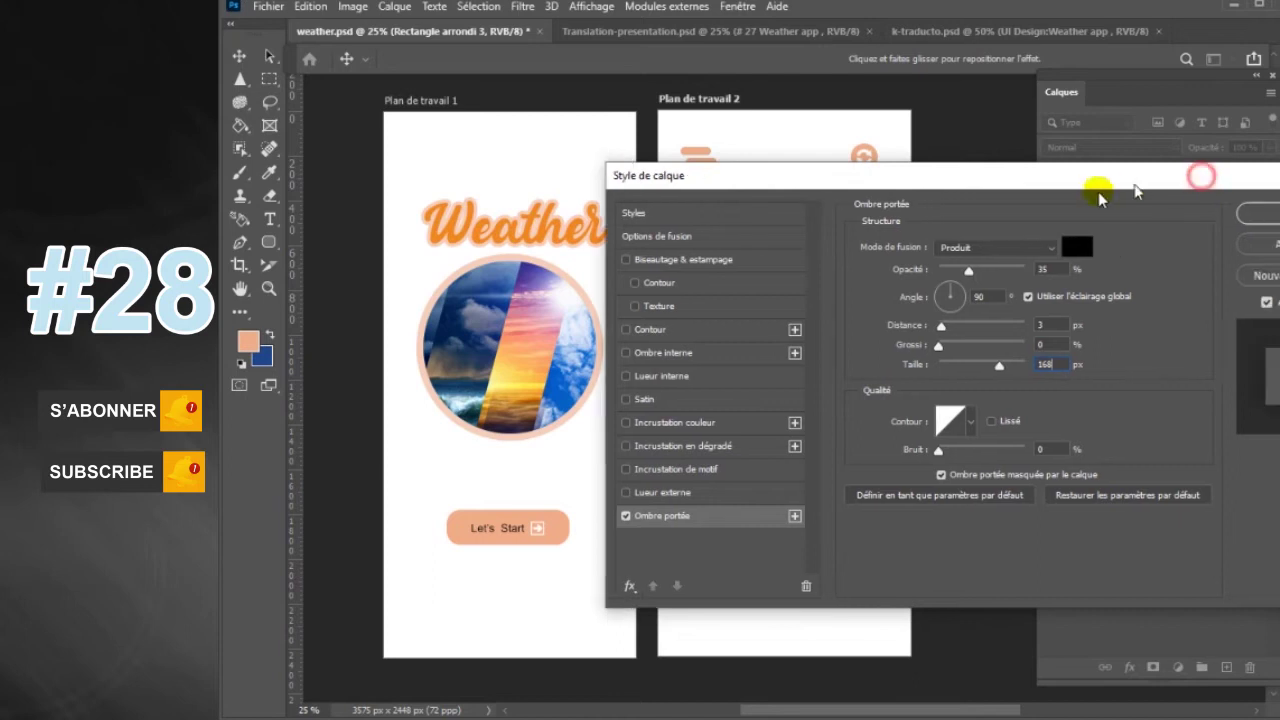
{"action": "left_click_drag", "start_coordinate": [1100, 178], "coordinate": [961, 205]}
{"action": "type", "text": "14"}
{"action": "left_click", "coordinate": [930, 296]}
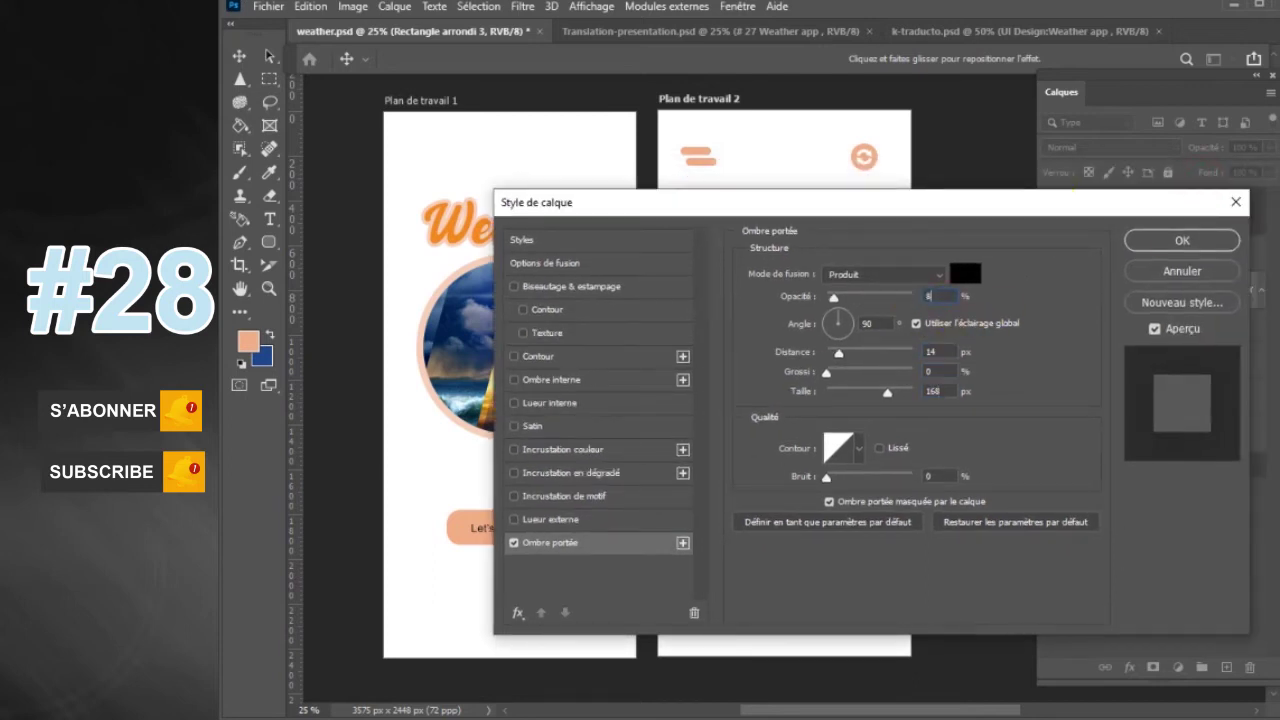
{"action": "left_click", "coordinate": [1166, 245]}
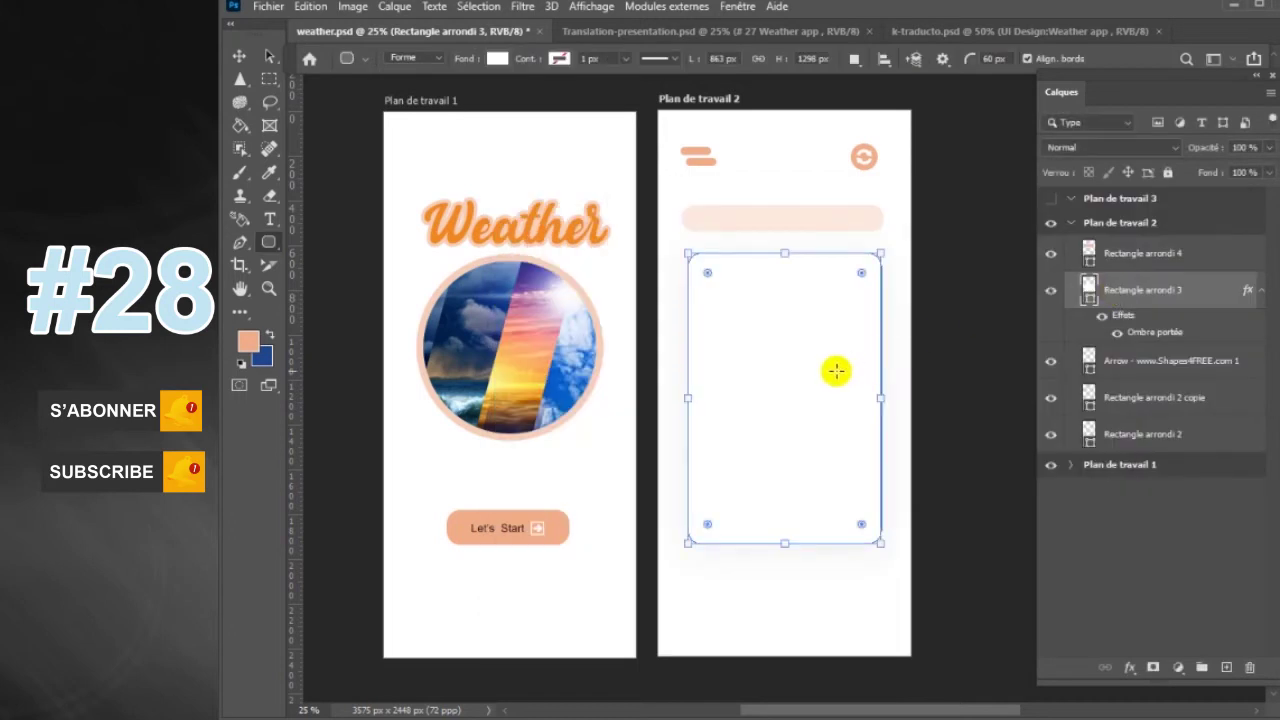
- Nudge the white card slightly down and start placing another embedded image
{"action": "left_click", "coordinate": [240, 56]}
{"action": "left_click_drag", "start_coordinate": [829, 358], "coordinate": [828, 370]}
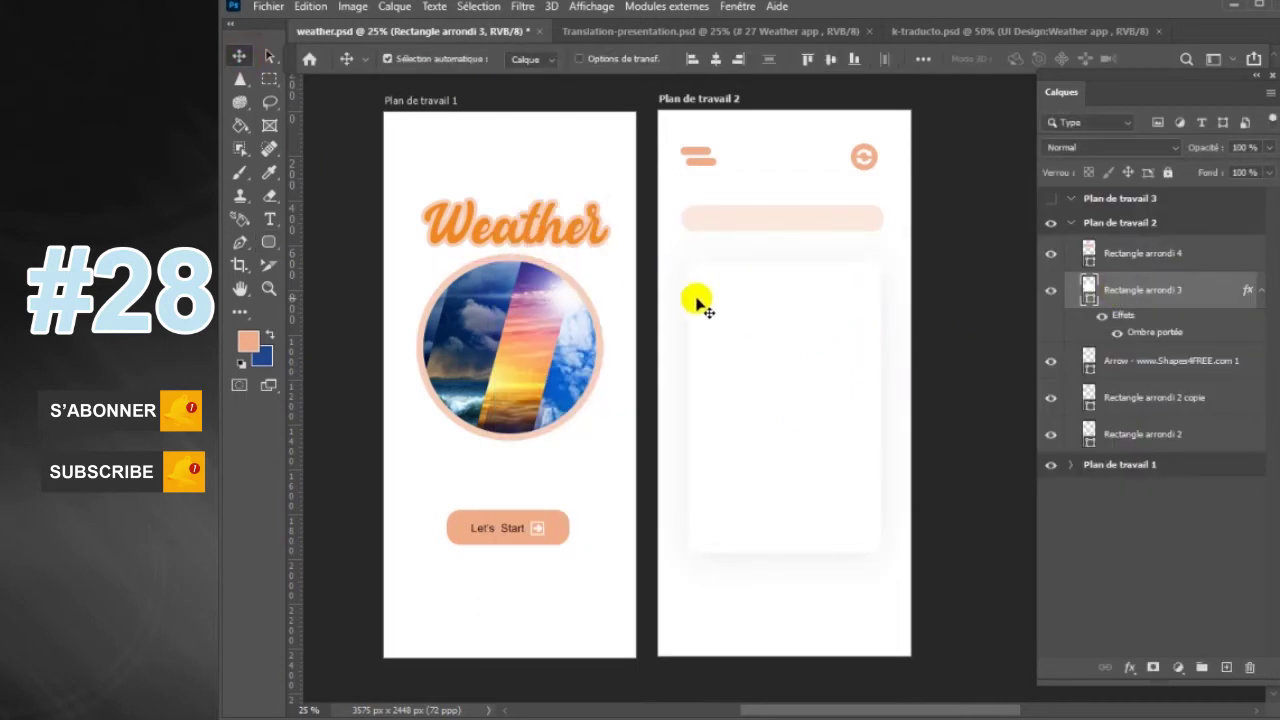
{"action": "left_click", "coordinate": [268, 6]}
{"action": "left_click", "coordinate": [394, 361]}
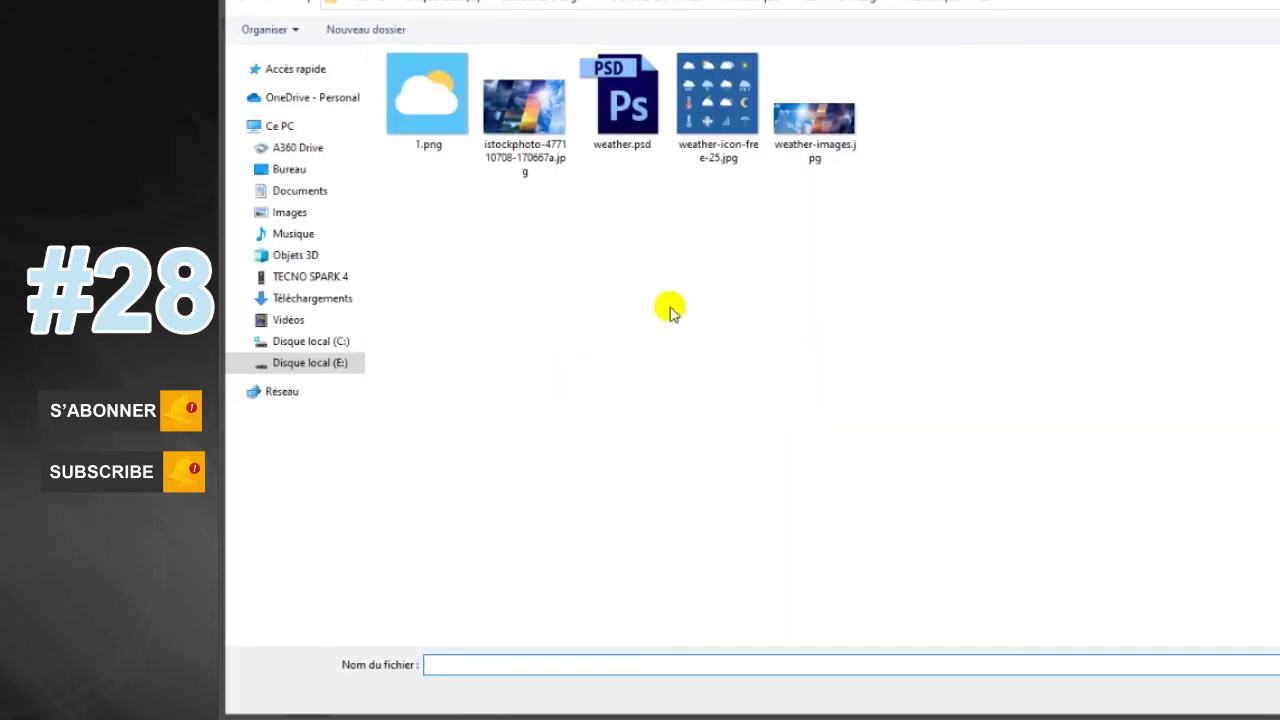
- Place the cloud image 1.png on the card, moved up and scaled to about 77%
{"action": "double_click", "coordinate": [432, 140]}
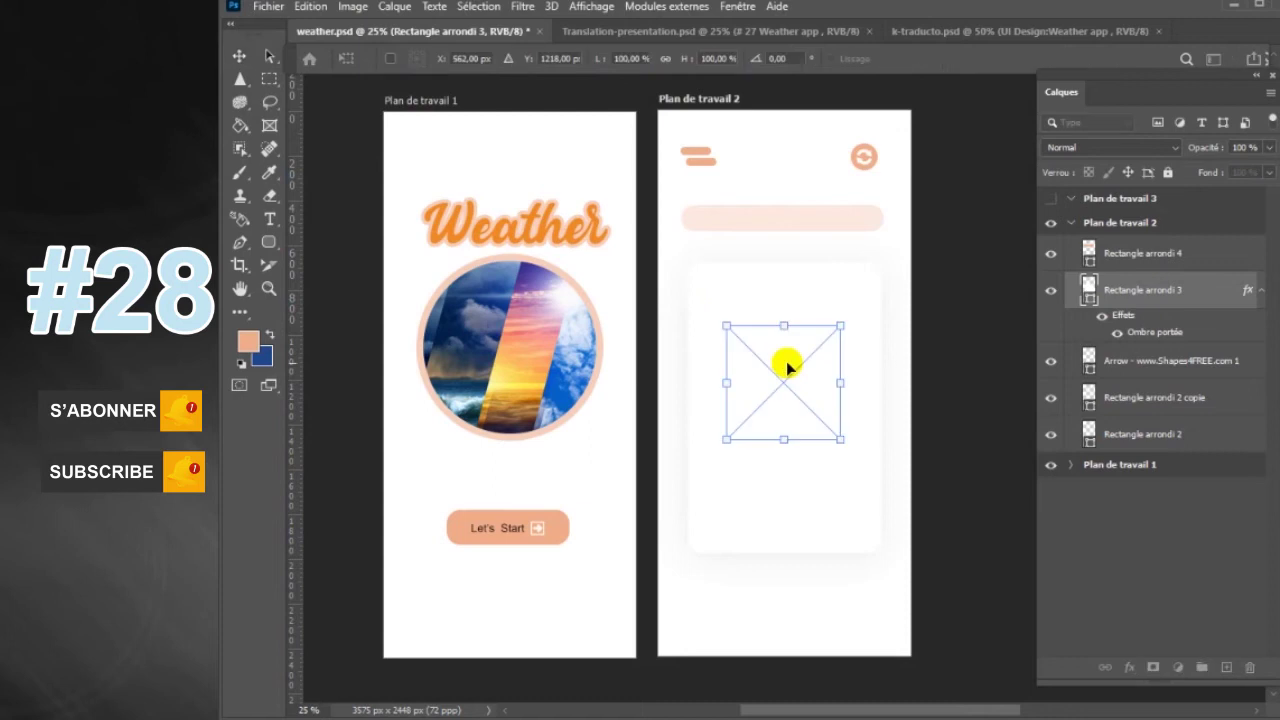
{"action": "left_click_drag", "start_coordinate": [790, 392], "coordinate": [781, 347]}
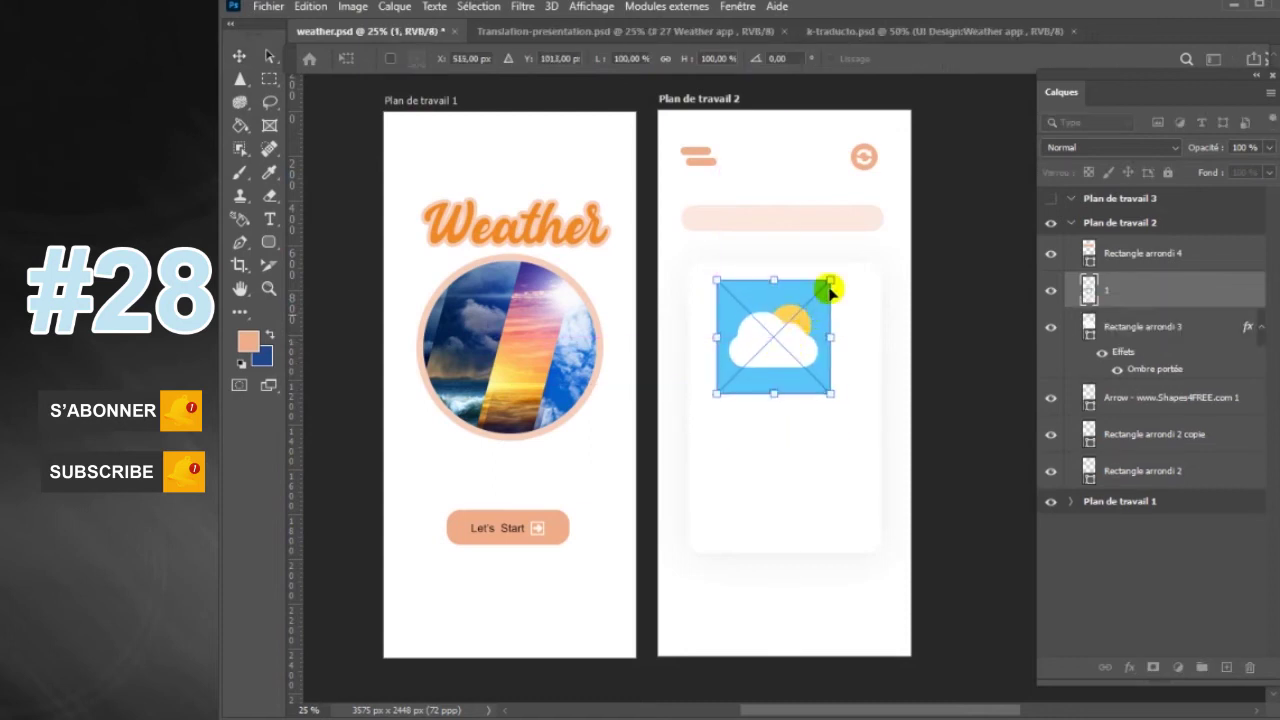
{"action": "left_click_drag", "start_coordinate": [830, 277], "coordinate": [819, 292]}
{"action": "left_click", "coordinate": [990, 58]}
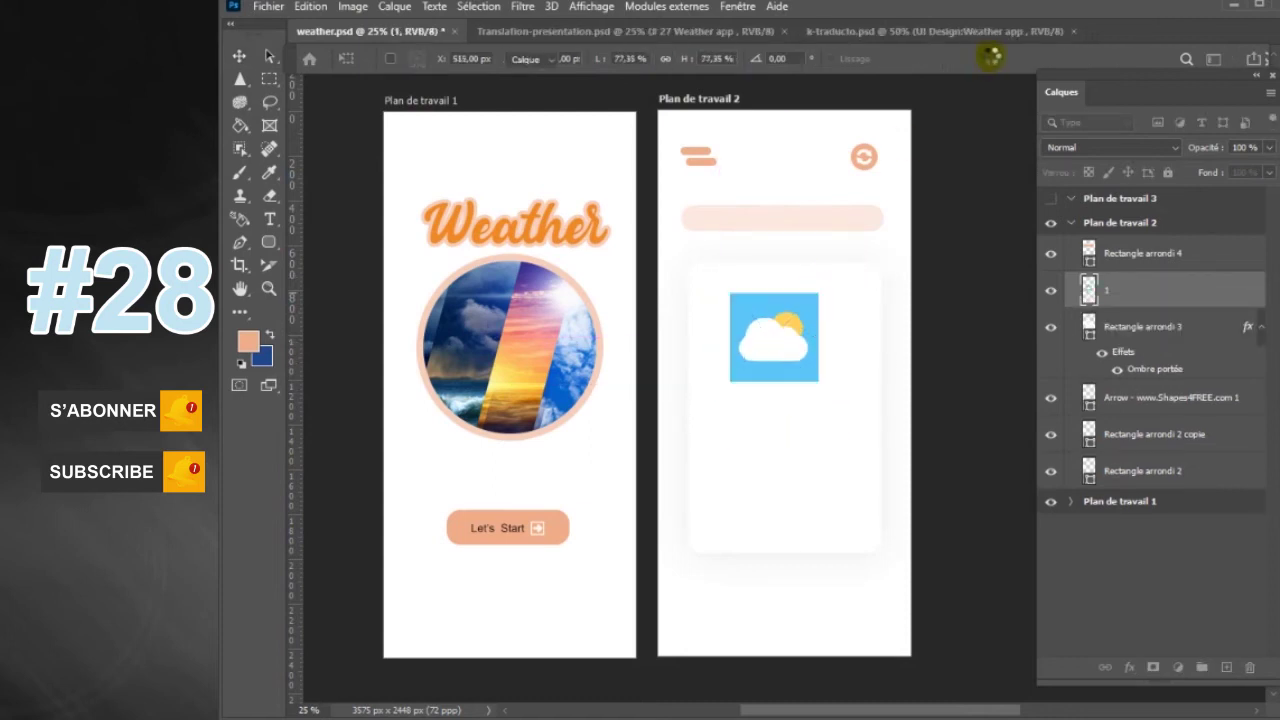
- Draw a circle over the cloud and give it the card's copied drop-shadow layer style
{"action": "right_click", "coordinate": [270, 243]}
{"action": "left_click", "coordinate": [330, 272]}
{"action": "left_click_drag", "start_coordinate": [755, 322], "coordinate": [826, 397]}
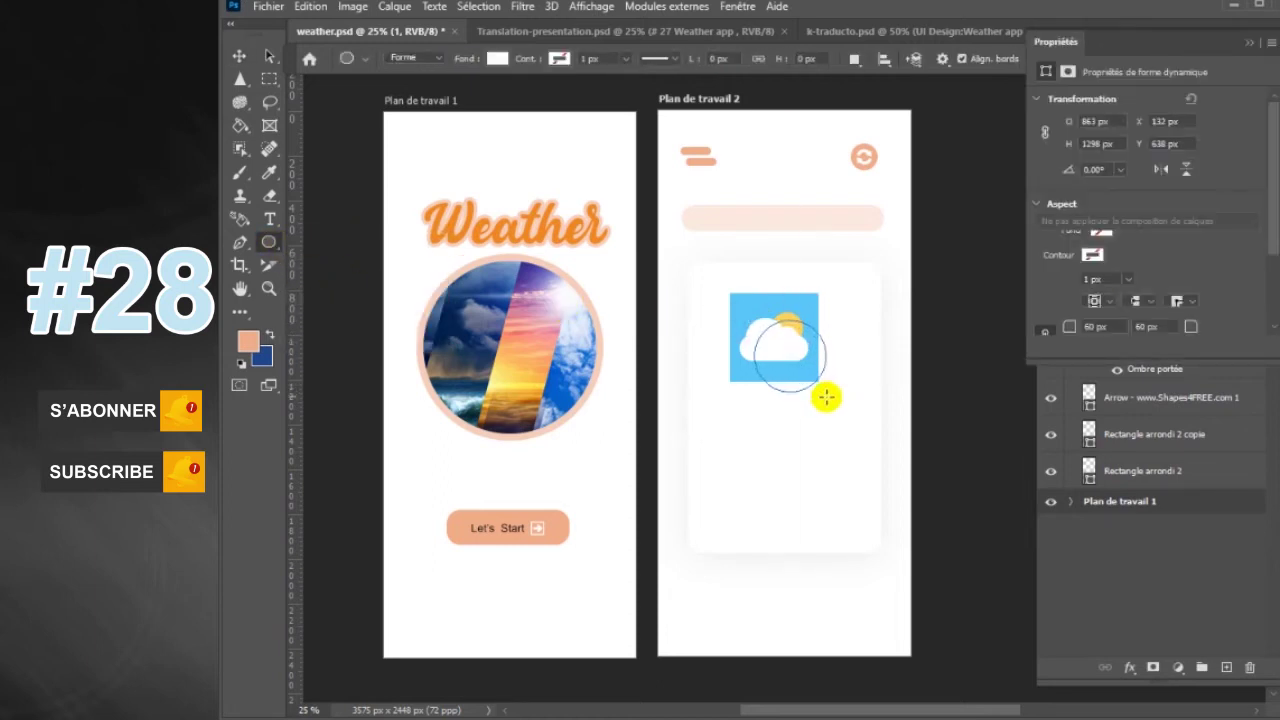
{"action": "left_click", "coordinate": [738, 6]}
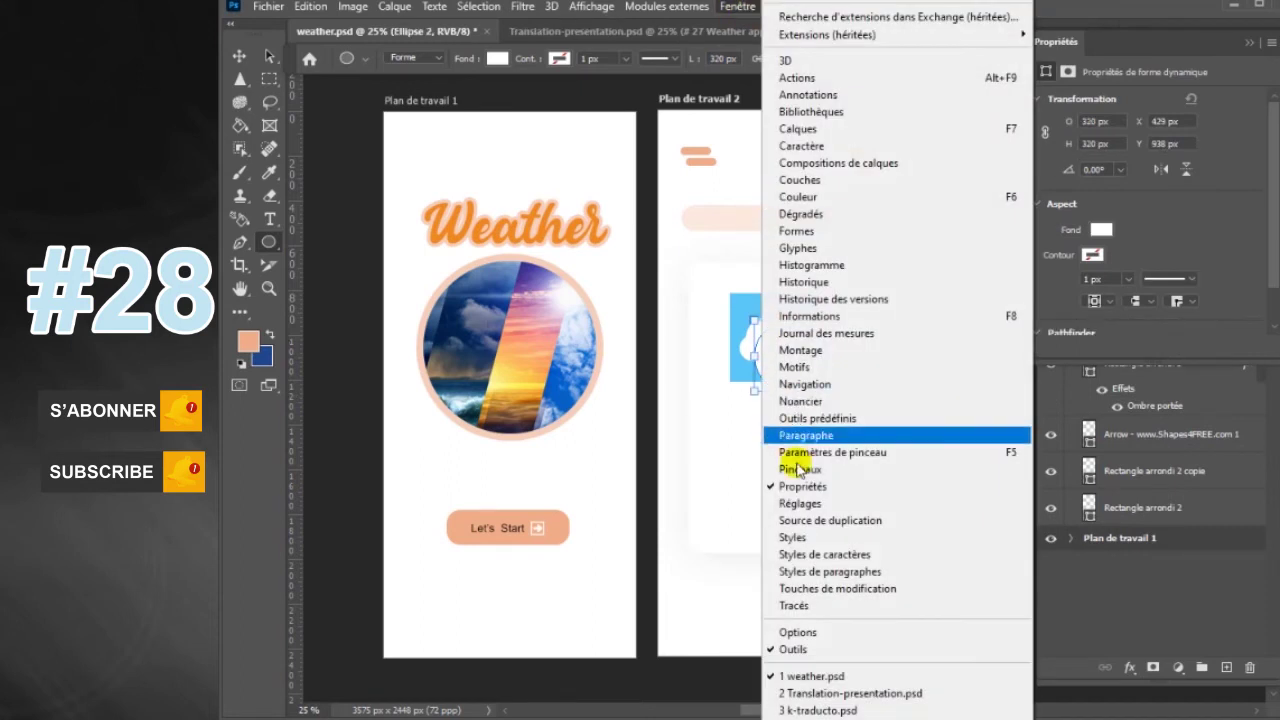
{"action": "left_click", "coordinate": [806, 486]}
{"action": "left_click", "coordinate": [1188, 367]}
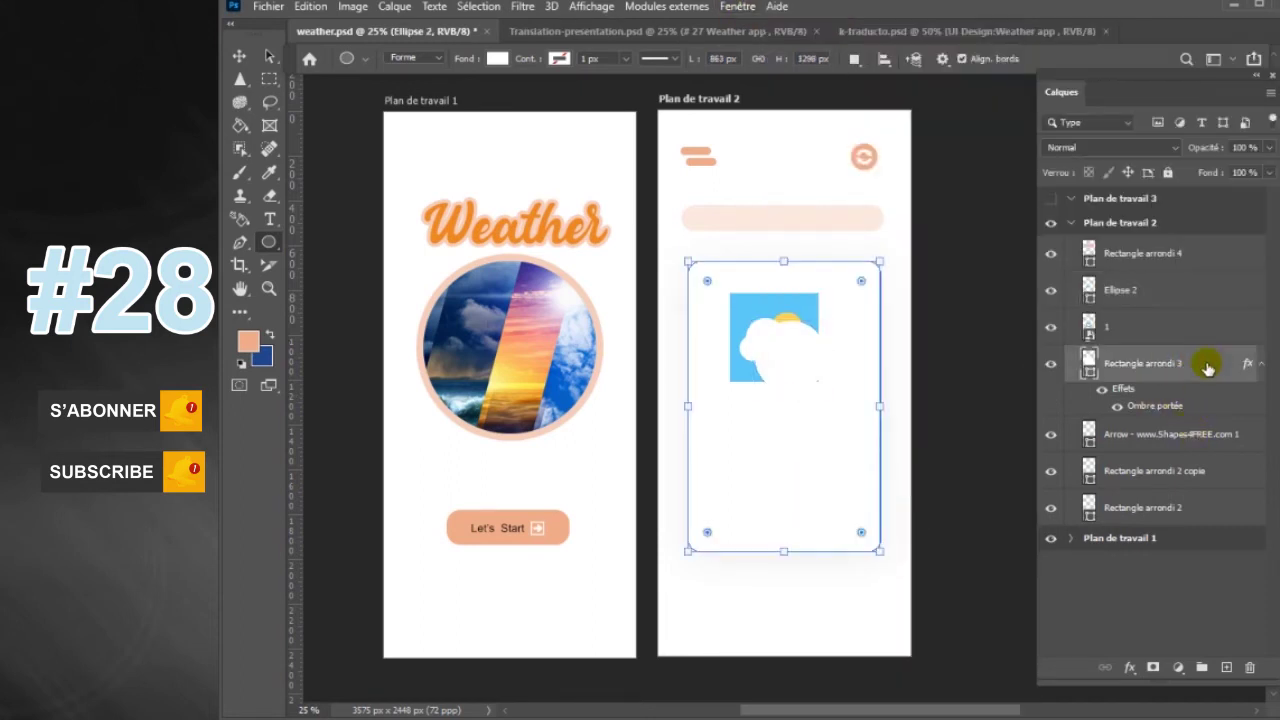
{"action": "right_click", "coordinate": [1214, 364]}
{"action": "left_click", "coordinate": [1252, 380]}
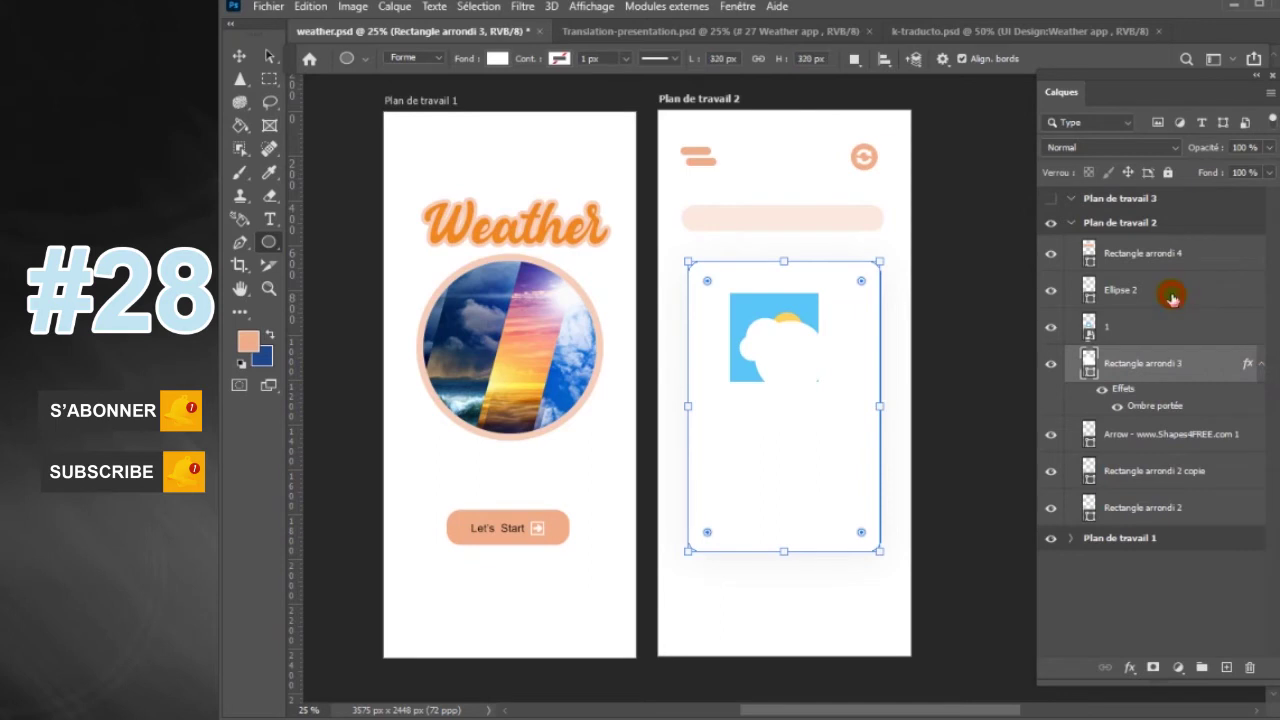
{"action": "left_click", "coordinate": [1172, 298]}
{"action": "right_click", "coordinate": [1172, 298]}
{"action": "left_click", "coordinate": [1208, 388]}
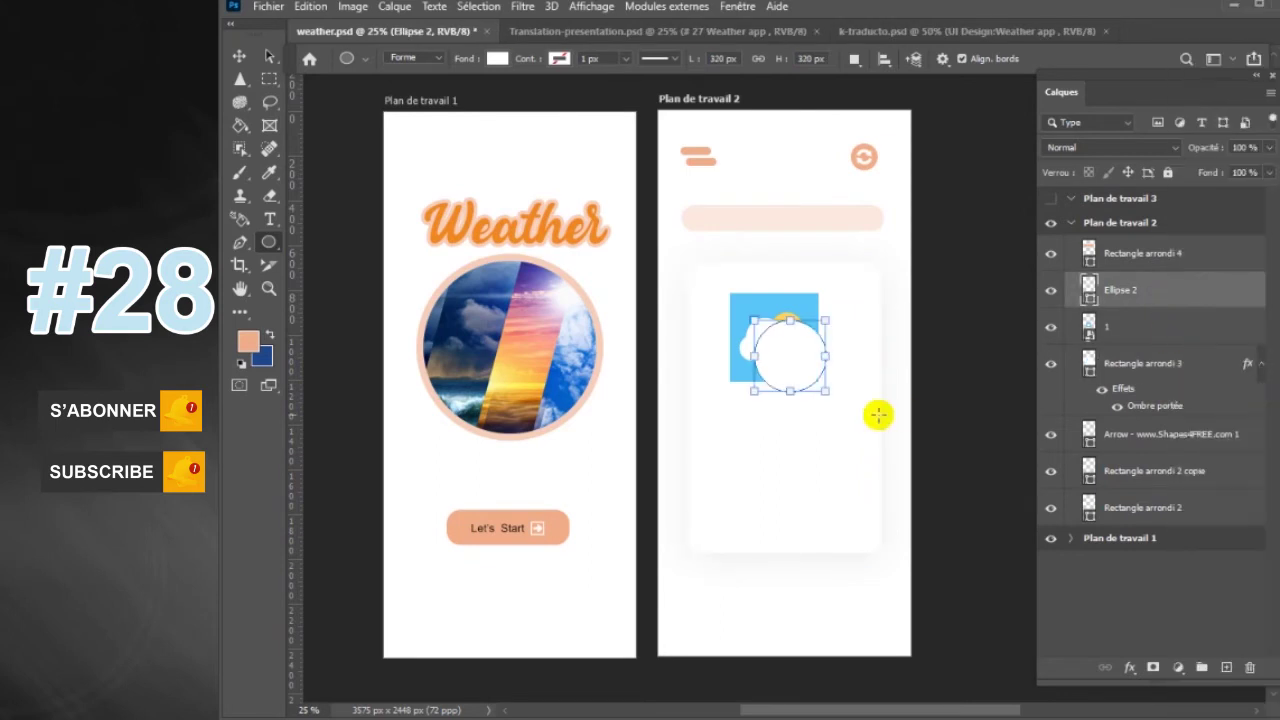
- Move the cloud layer above the circle and clip it to the ellipse
{"action": "left_click", "coordinate": [1163, 258]}
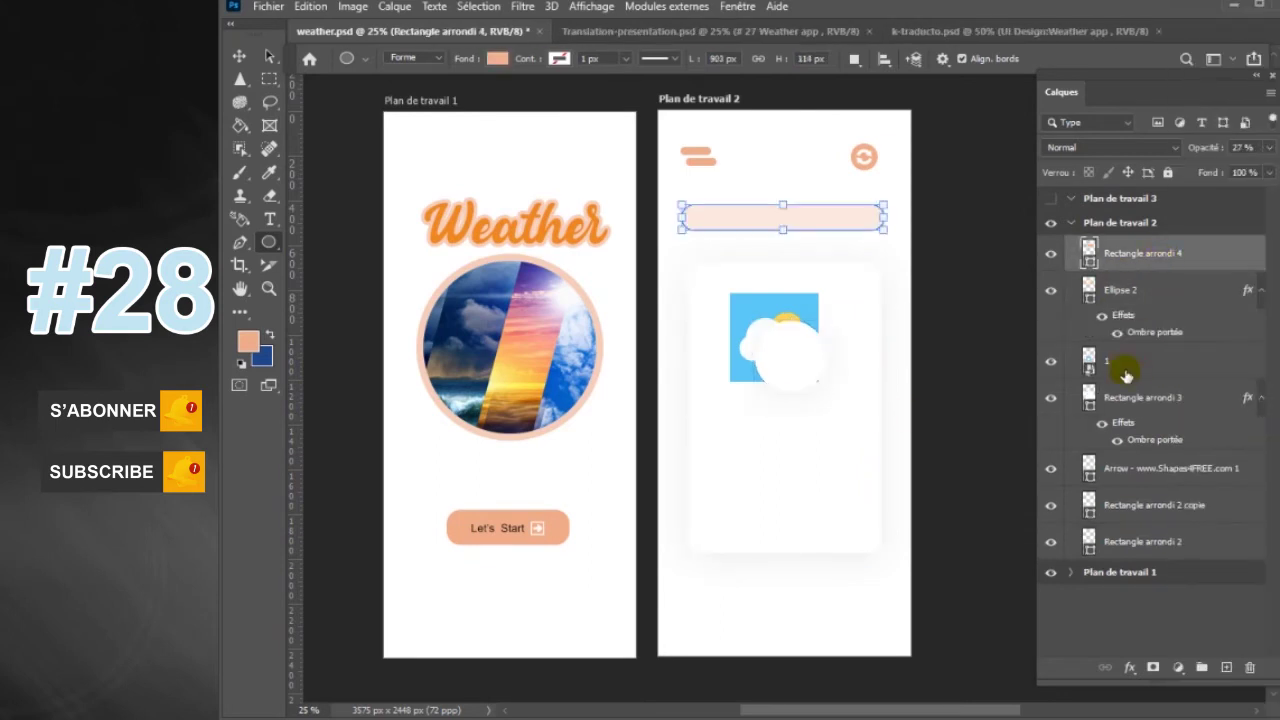
{"action": "left_click_drag", "start_coordinate": [1125, 373], "coordinate": [1157, 292]}
{"action": "right_click", "coordinate": [1157, 292]}
{"action": "left_click", "coordinate": [1160, 345]}
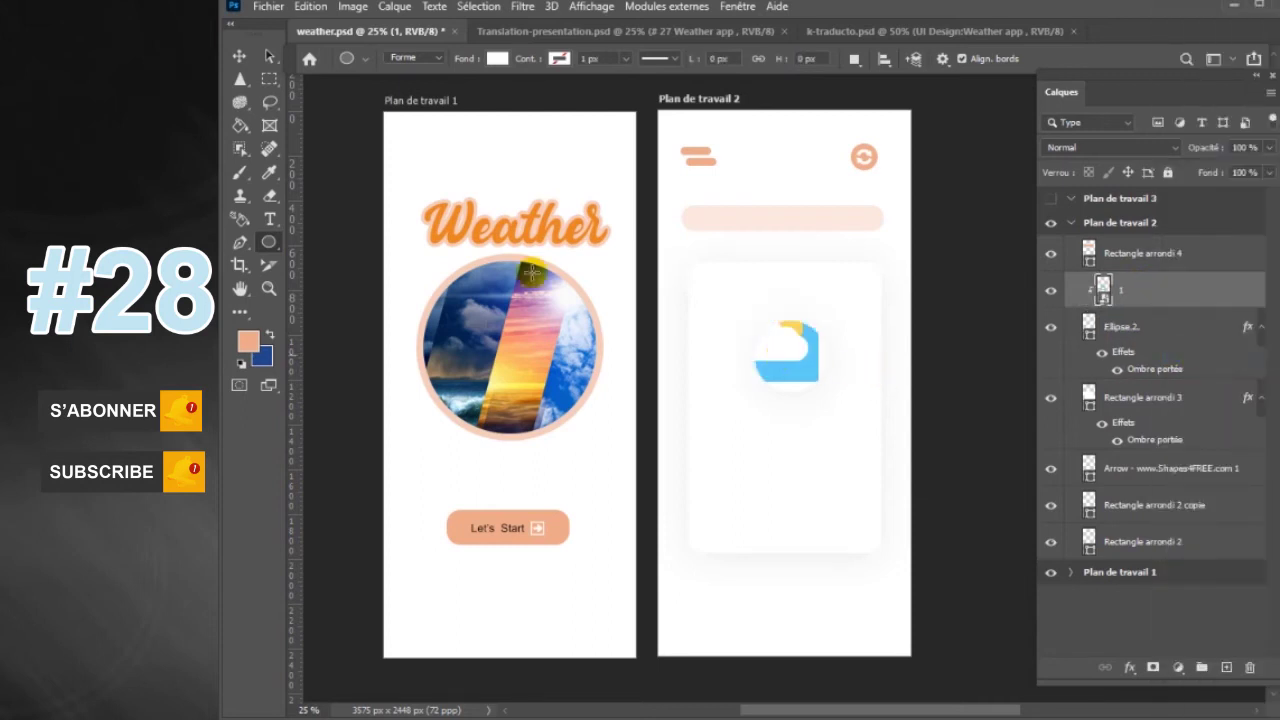
- Resize and reposition the cloud to fit the circle, then nudge the circle up-left
{"action": "left_click", "coordinate": [239, 56]}
{"action": "left_click_drag", "start_coordinate": [785, 369], "coordinate": [804, 382]}
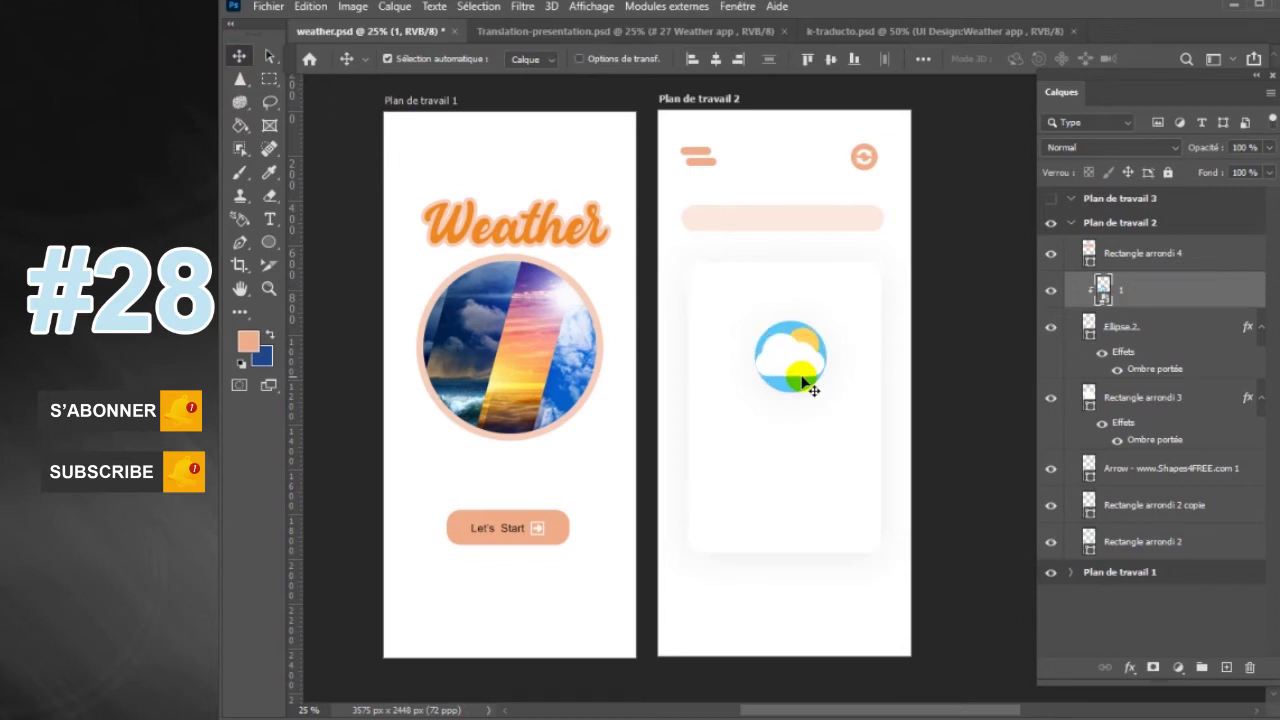
{"action": "key", "text": "ctrl+t"}
{"action": "left_click_drag", "start_coordinate": [824, 306], "coordinate": [826, 320]}
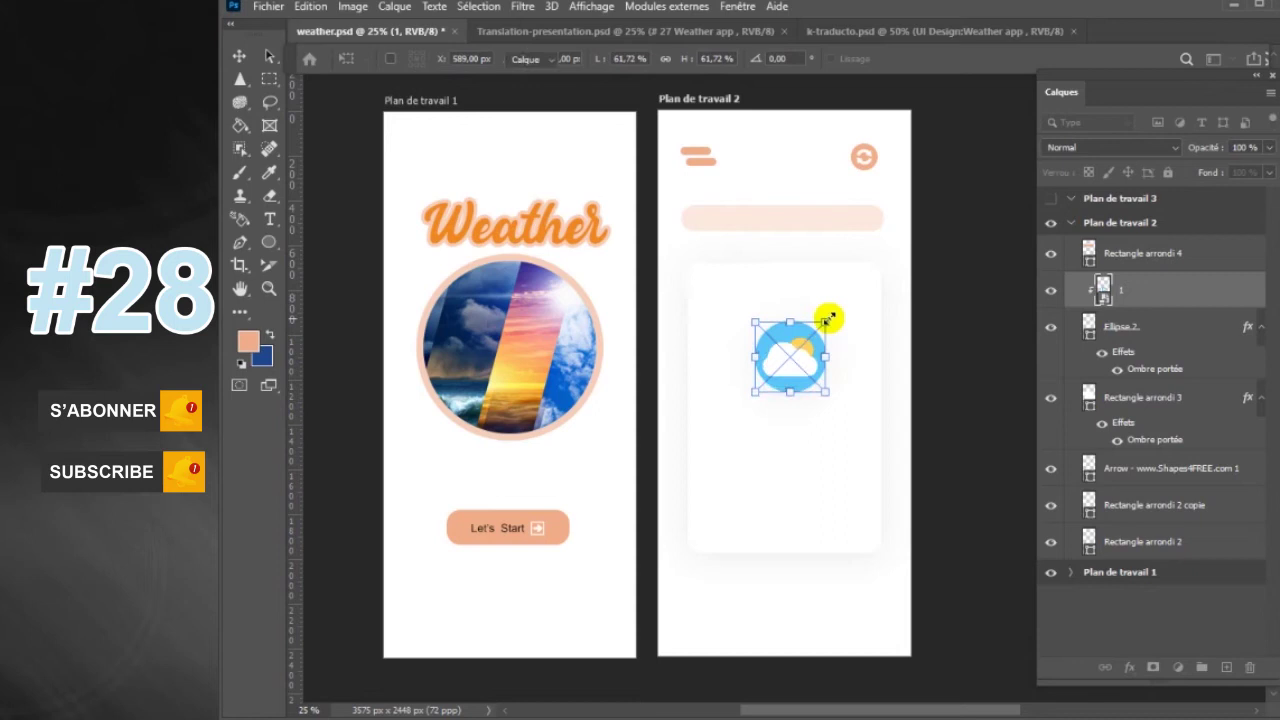
{"action": "key", "text": "Return"}
{"action": "key", "text": "ctrl+t"}
{"action": "left_click_drag", "start_coordinate": [824, 320], "coordinate": [826, 315]}
{"action": "key", "text": "Return"}
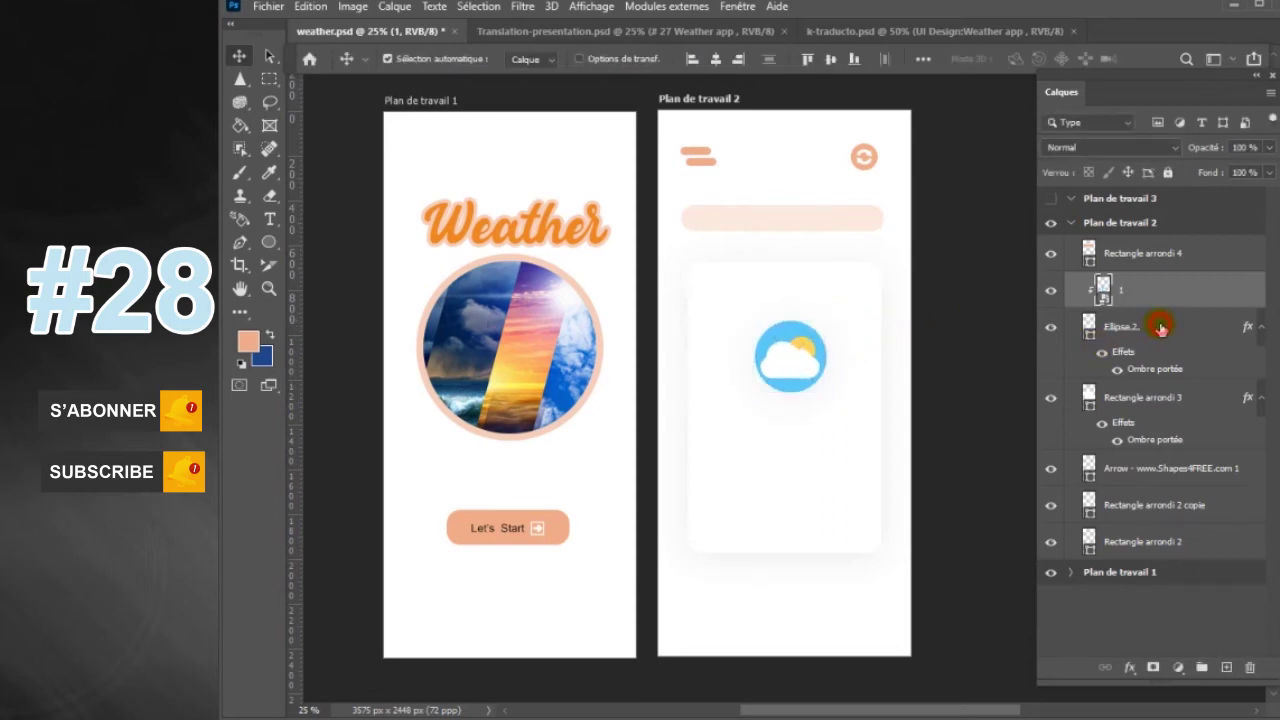
{"action": "left_click", "coordinate": [1160, 327]}
{"action": "left_click_drag", "start_coordinate": [794, 372], "coordinate": [788, 353]}
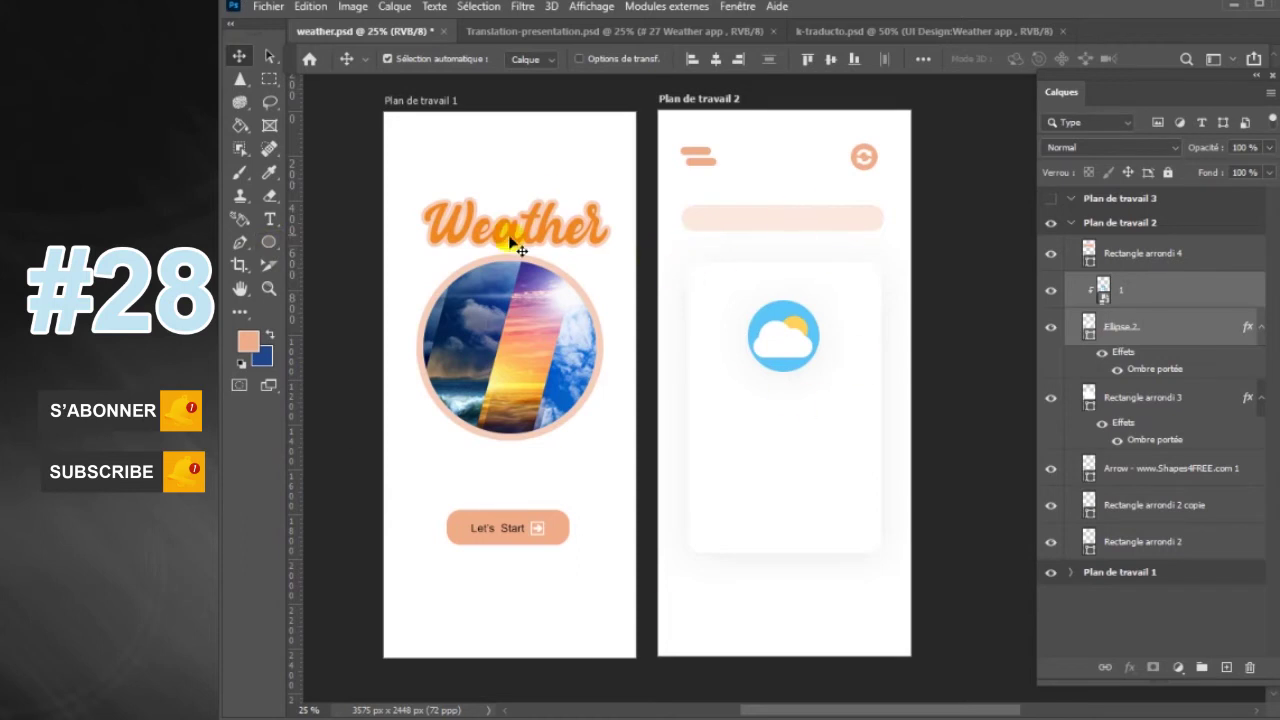
- Sample the cloud icon's light blue as the foreground colour with the Eyedropper
{"action": "key", "text": "i"}
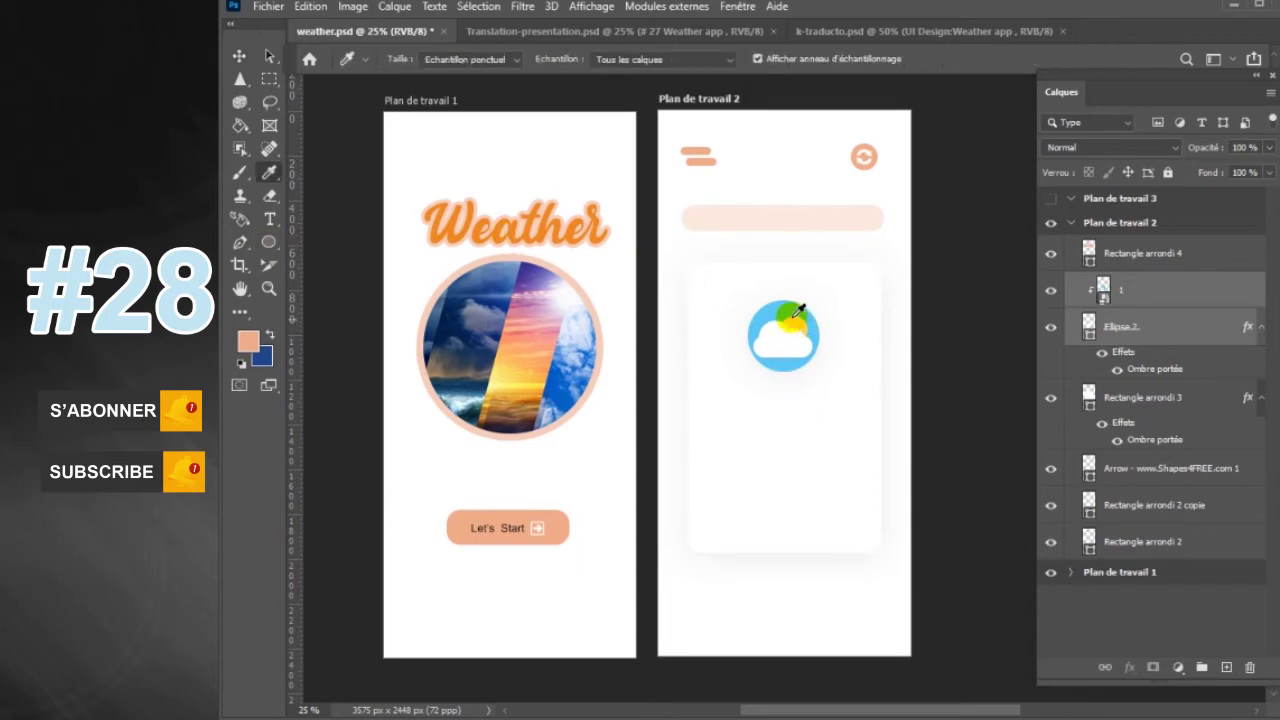
{"action": "left_click", "coordinate": [776, 312]}
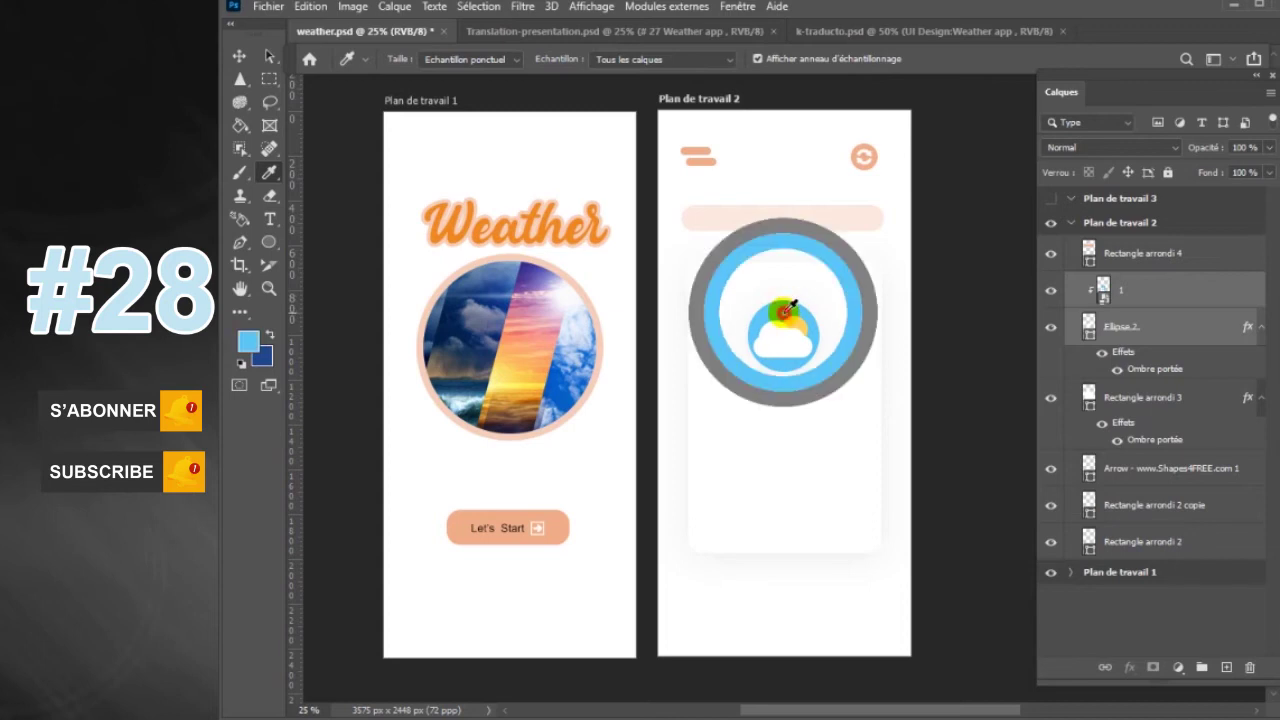
{"action": "left_click", "coordinate": [239, 57]}
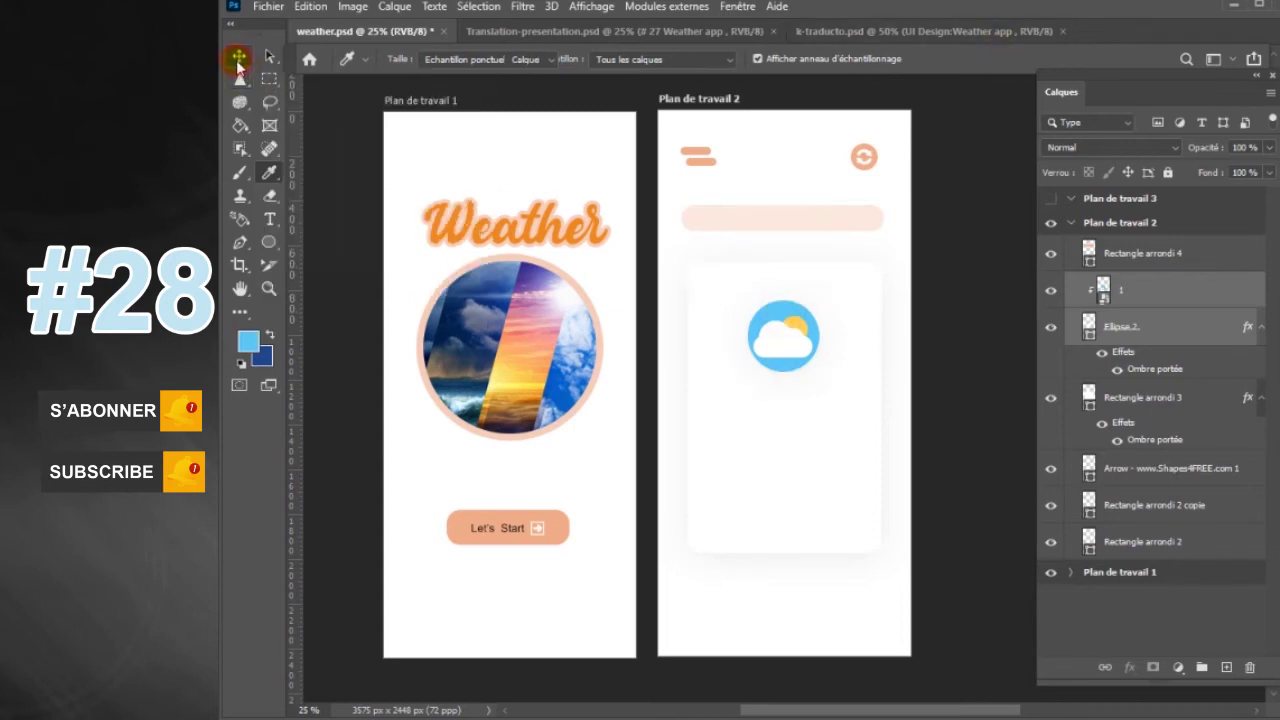
- Fill the search bar shape (Rectangle arrondi 4) with light blue
{"action": "left_click", "coordinate": [822, 232]}
{"action": "double_click", "coordinate": [1143, 253]}
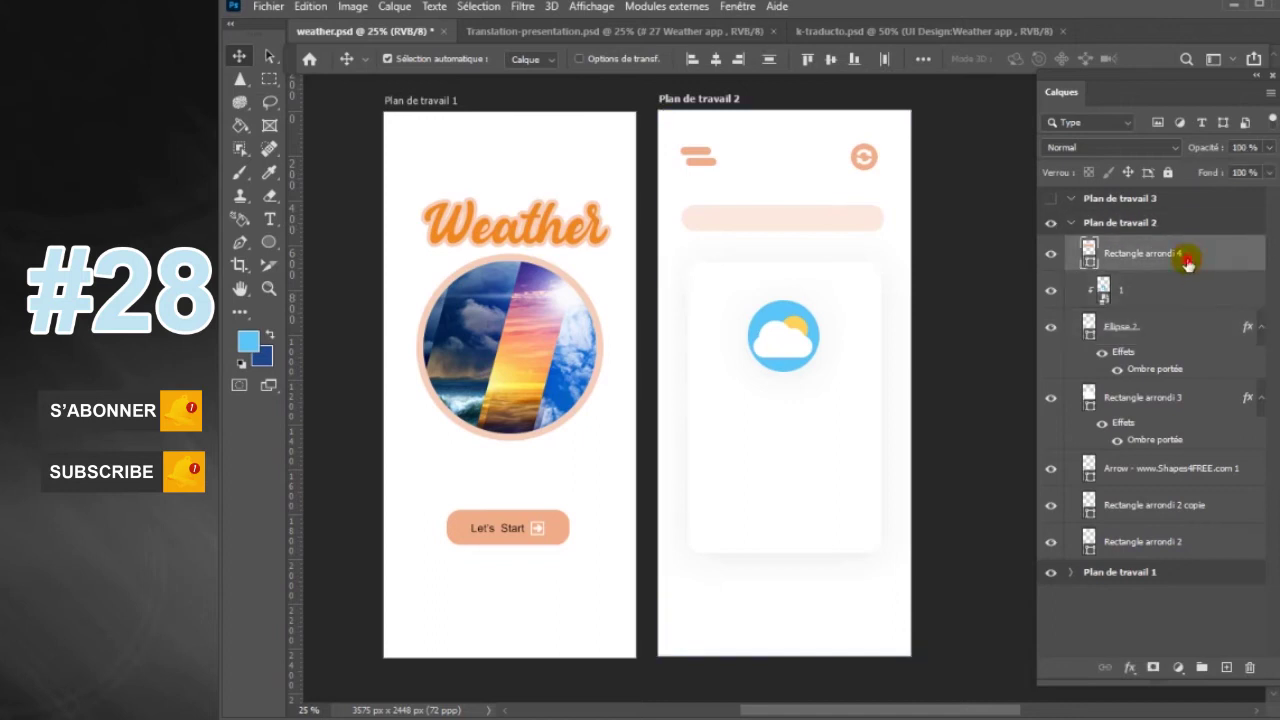
{"action": "type", "text": "27"}
{"action": "right_click", "coordinate": [270, 243]}
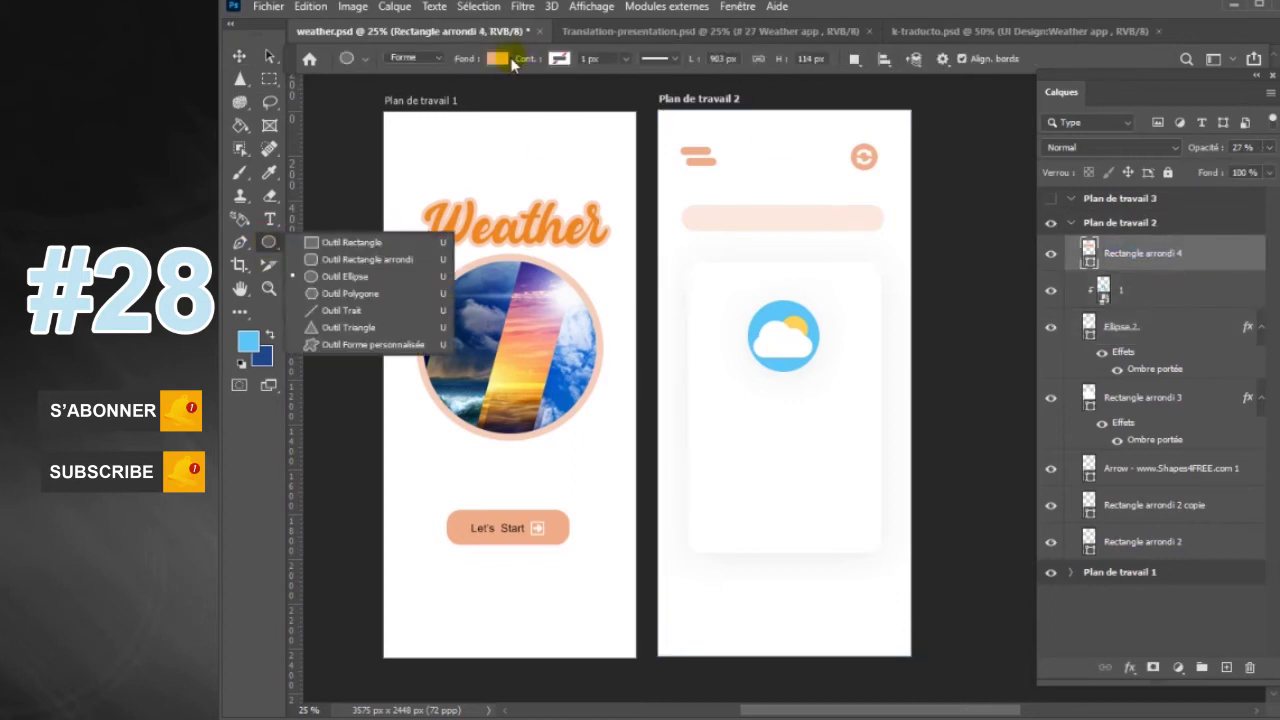
{"action": "left_click", "coordinate": [360, 265]}
{"action": "left_click", "coordinate": [497, 58]}
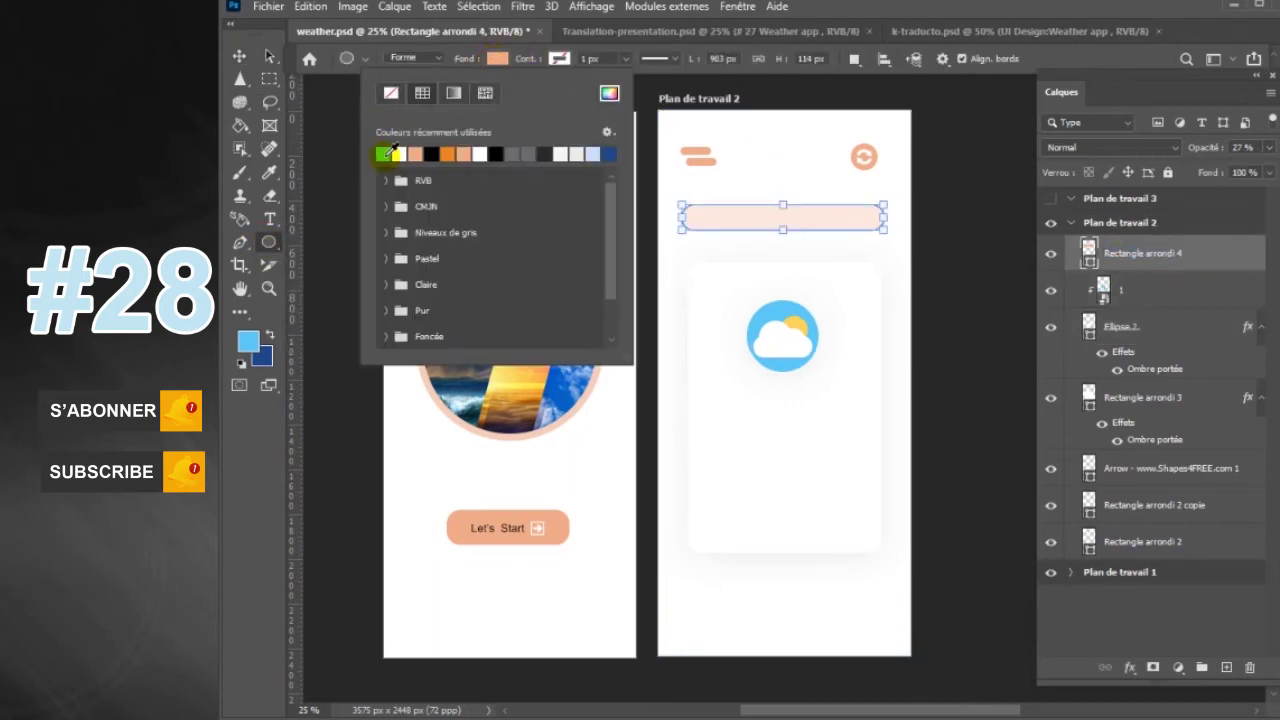
{"action": "left_click", "coordinate": [493, 60]}
{"action": "key", "text": "v"}
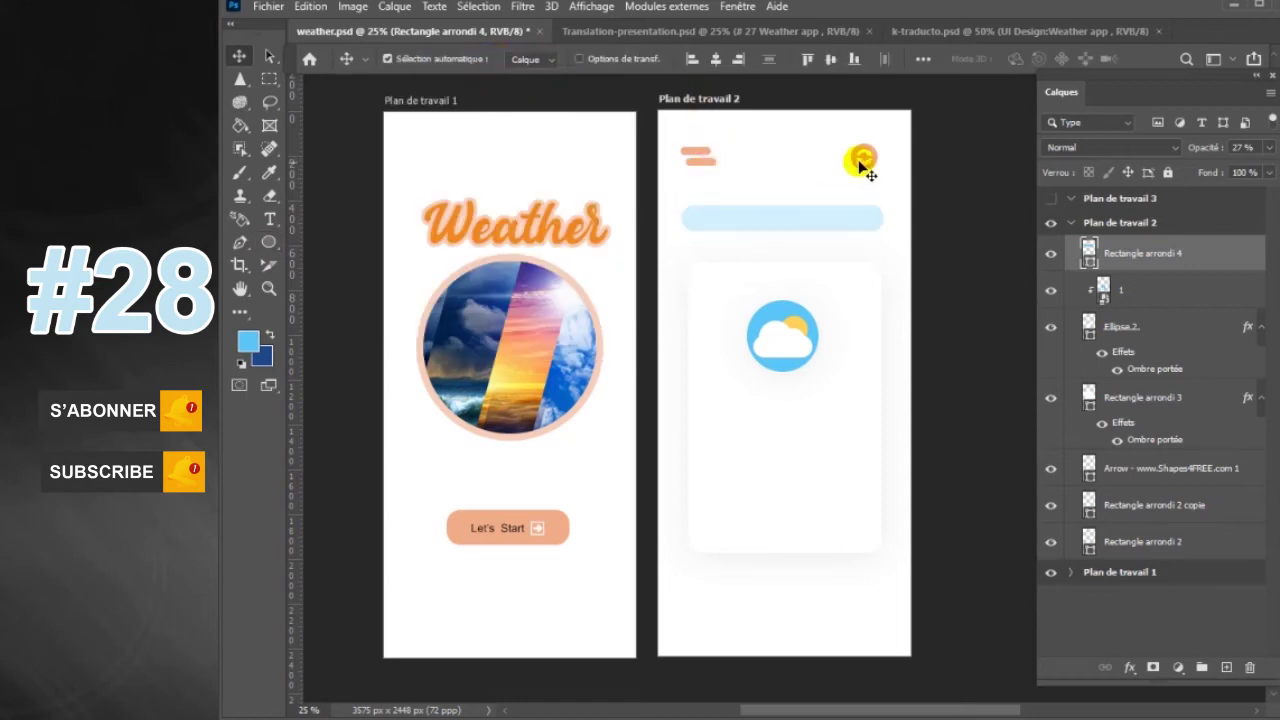
- Change the refresh Arrow icon's fill to light blue
{"action": "left_click", "coordinate": [870, 166]}
{"action": "left_click", "coordinate": [868, 166]}
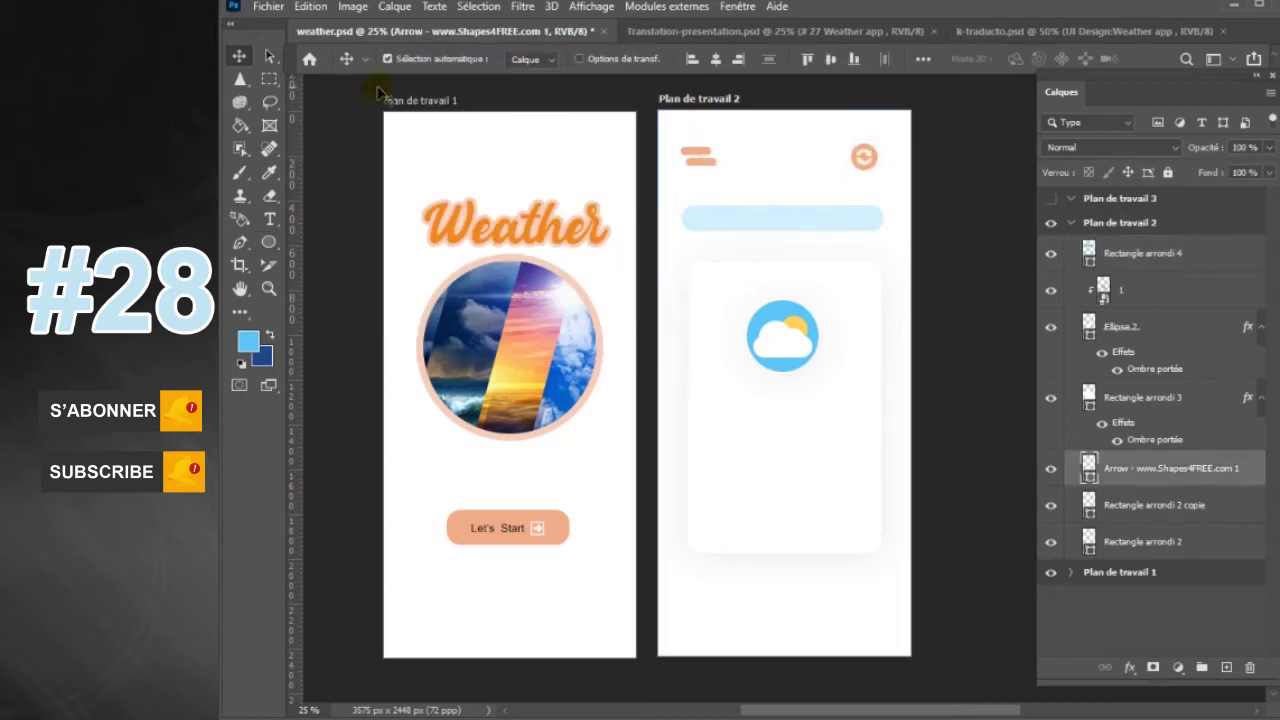
{"action": "left_click", "coordinate": [269, 243]}
{"action": "left_click", "coordinate": [497, 58]}
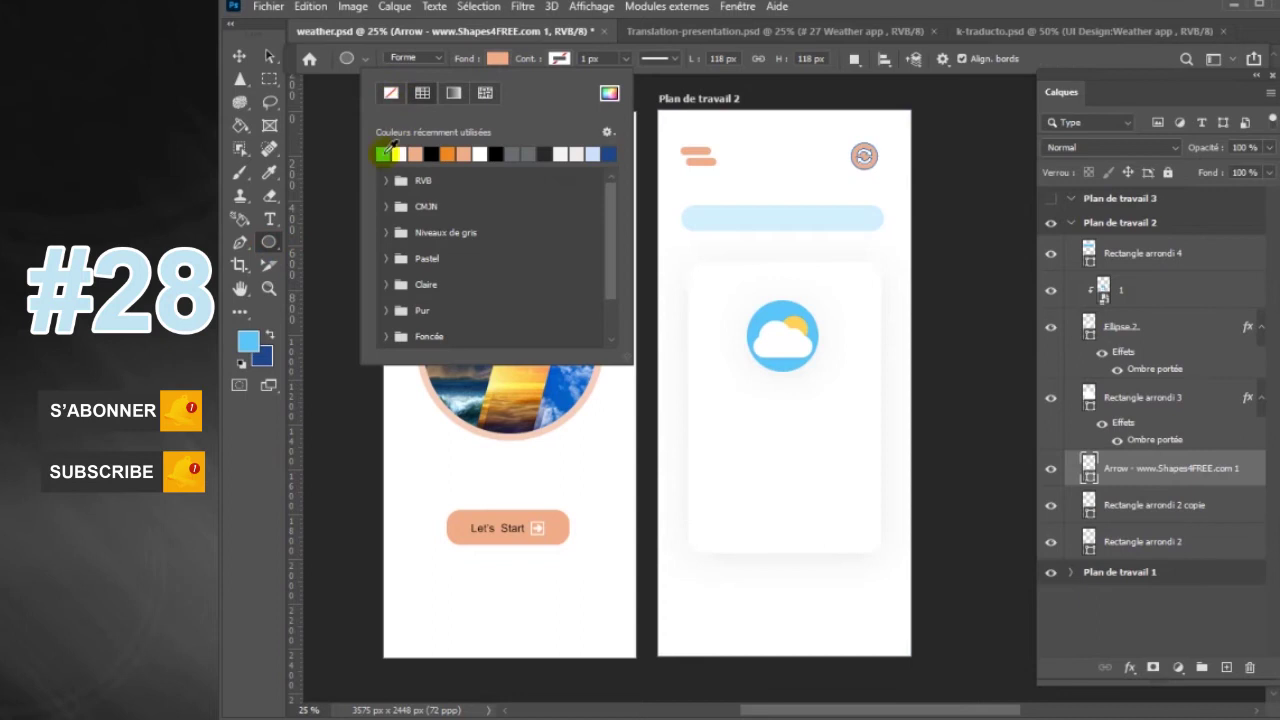
{"action": "key", "text": "Escape"}
{"action": "key", "text": "v"}
- Recolour both menu lines (Rectangle arrondi 2 and its copy) light blue
{"action": "left_click", "coordinate": [700, 158]}
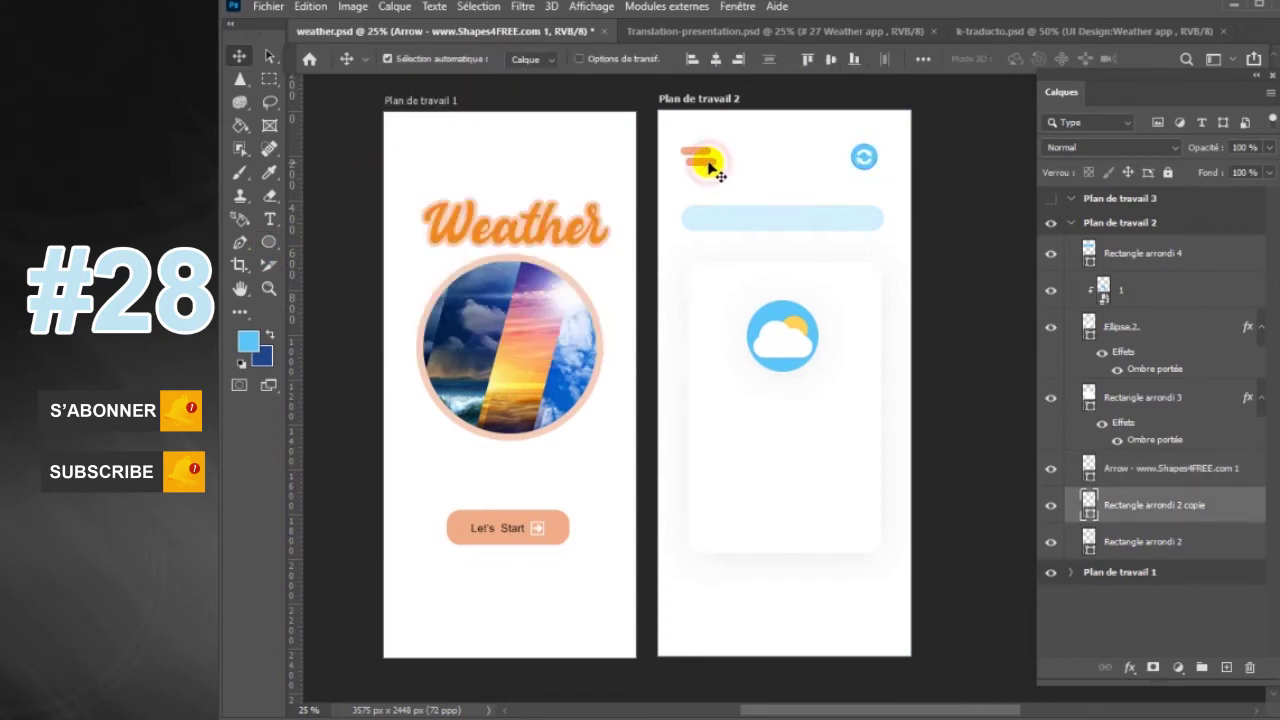
{"action": "right_click", "coordinate": [269, 243]}
{"action": "left_click", "coordinate": [340, 257]}
{"action": "left_click", "coordinate": [497, 58]}
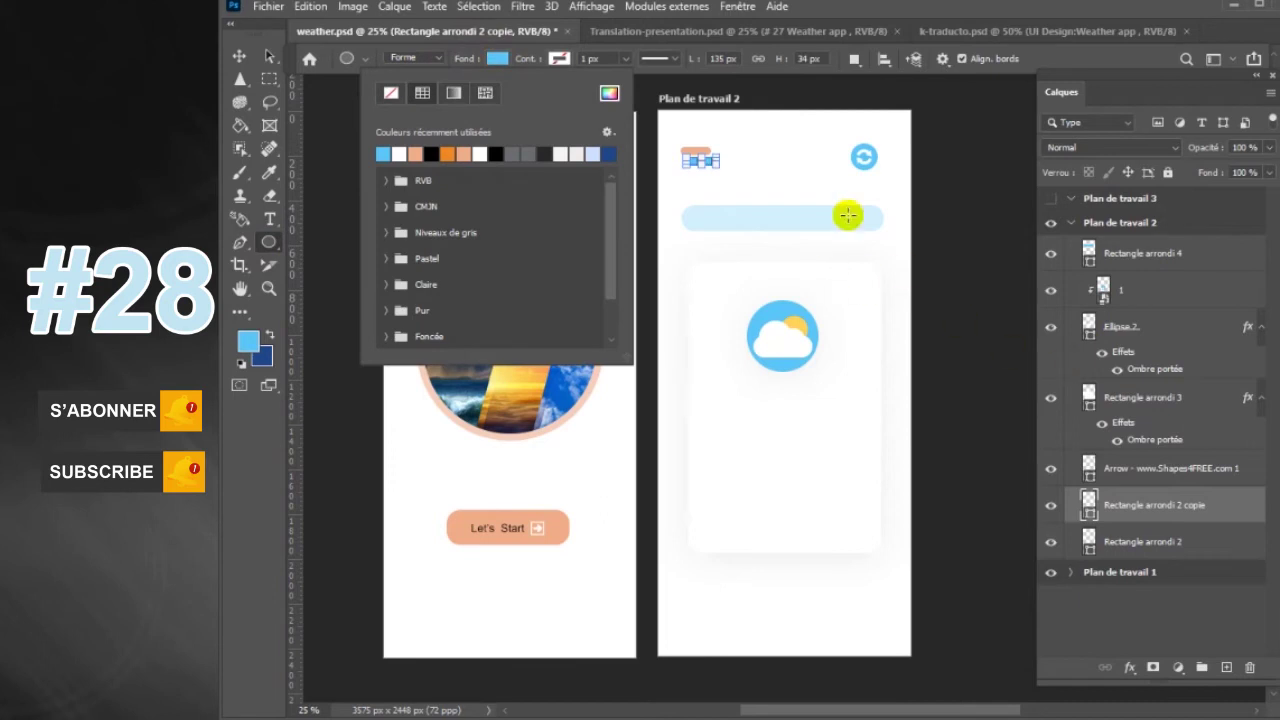
{"action": "key", "text": "Escape"}
{"action": "key", "text": "v"}
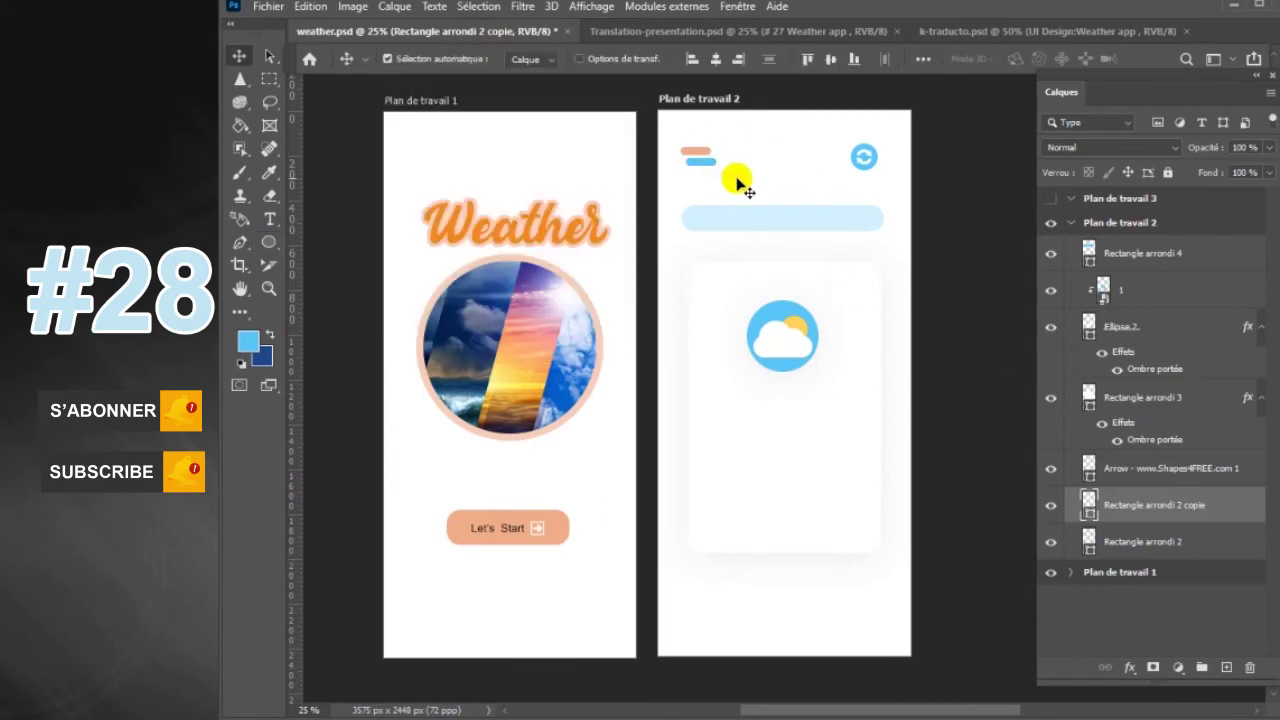
{"action": "left_click", "coordinate": [701, 160]}
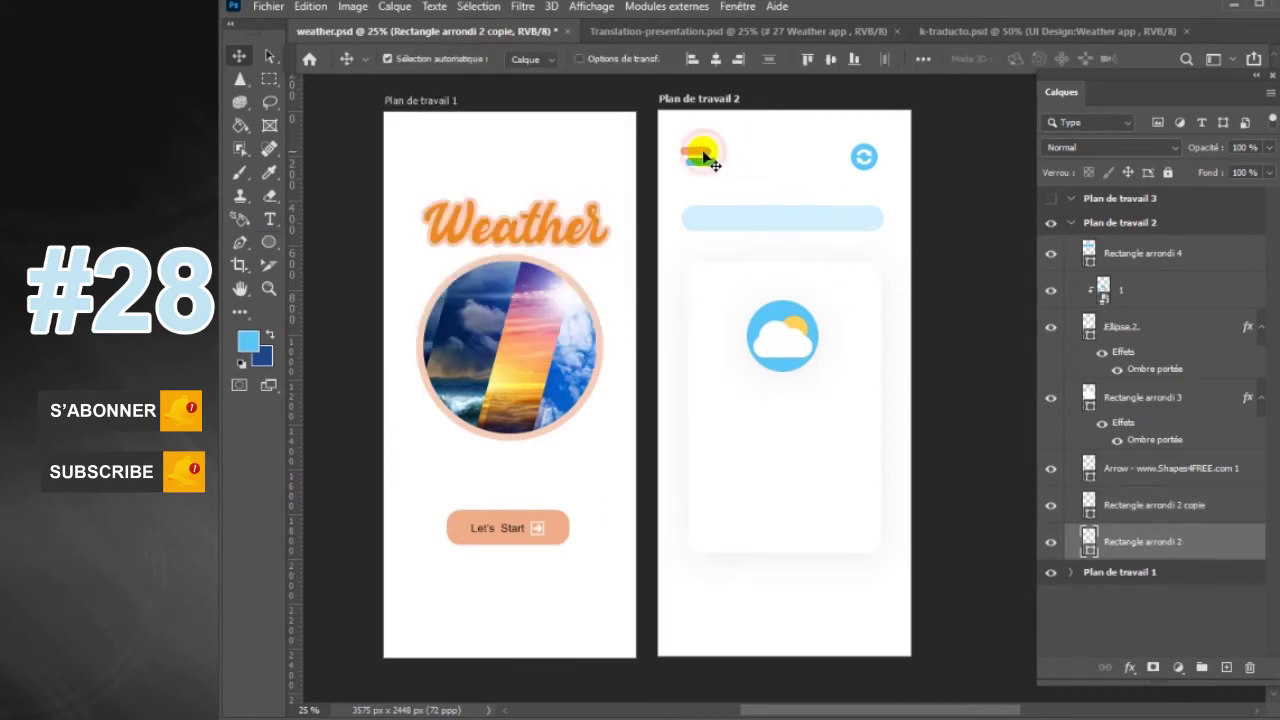
{"action": "left_click", "coordinate": [268, 242]}
{"action": "left_click", "coordinate": [497, 58]}
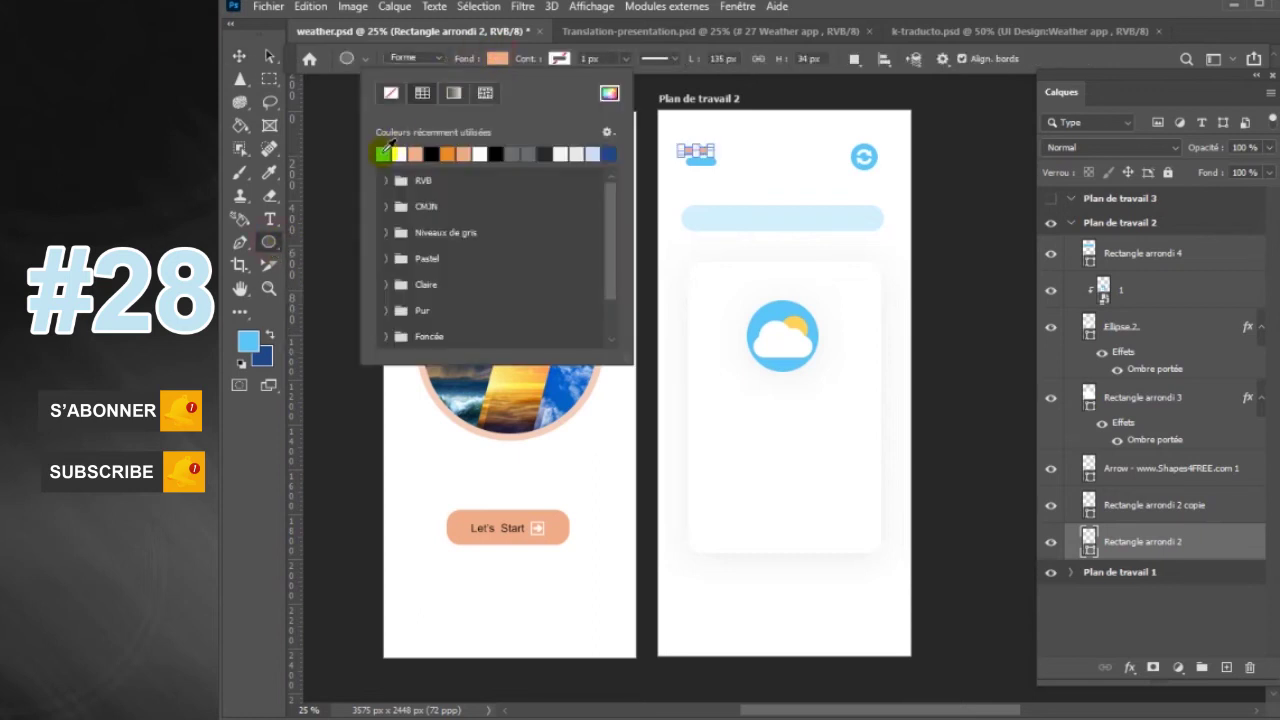
{"action": "left_click", "coordinate": [786, 157]}
- Set the Weather title text colour to the sampled blue 59c6f7
{"action": "key", "text": "v"}
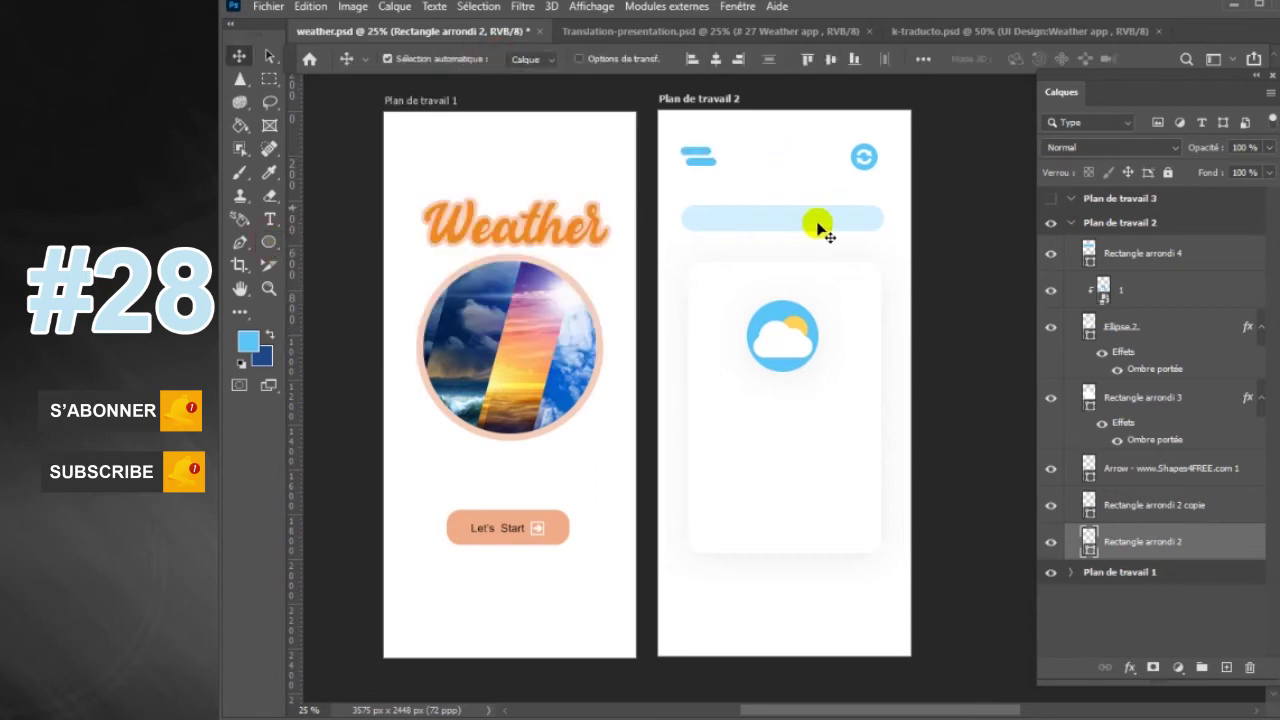
{"action": "left_click", "coordinate": [565, 236]}
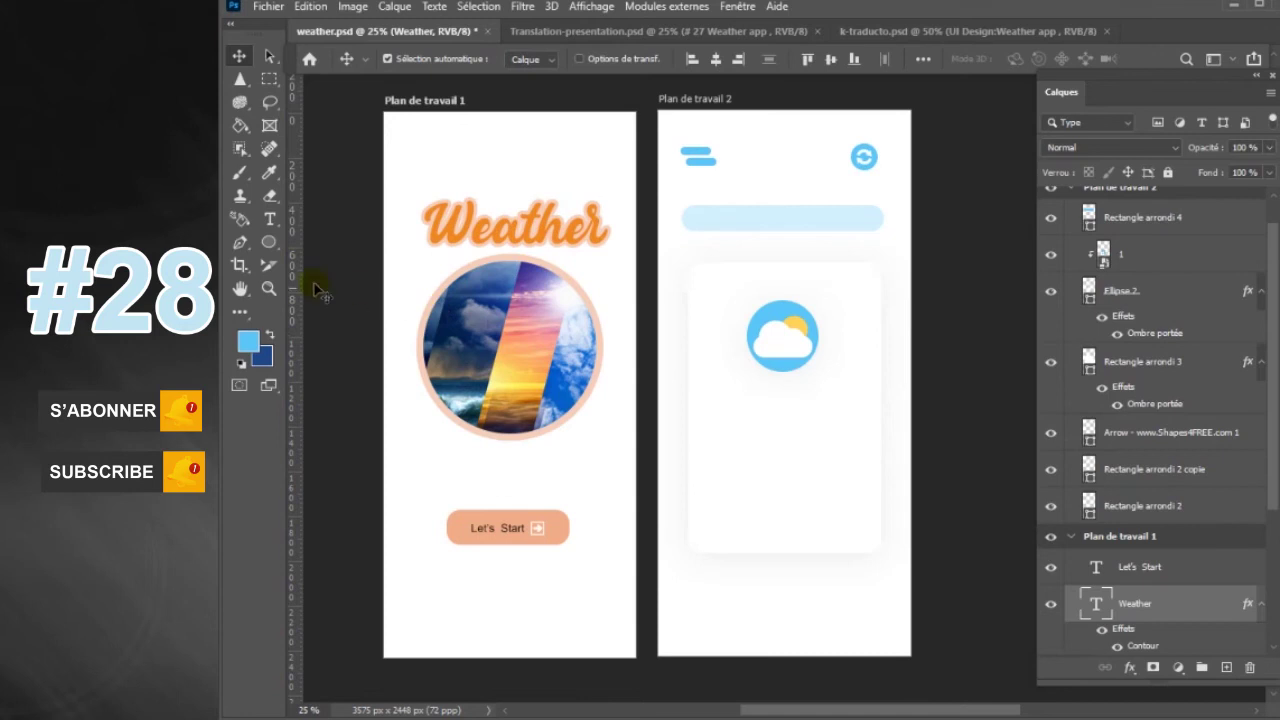
{"action": "left_click", "coordinate": [270, 220]}
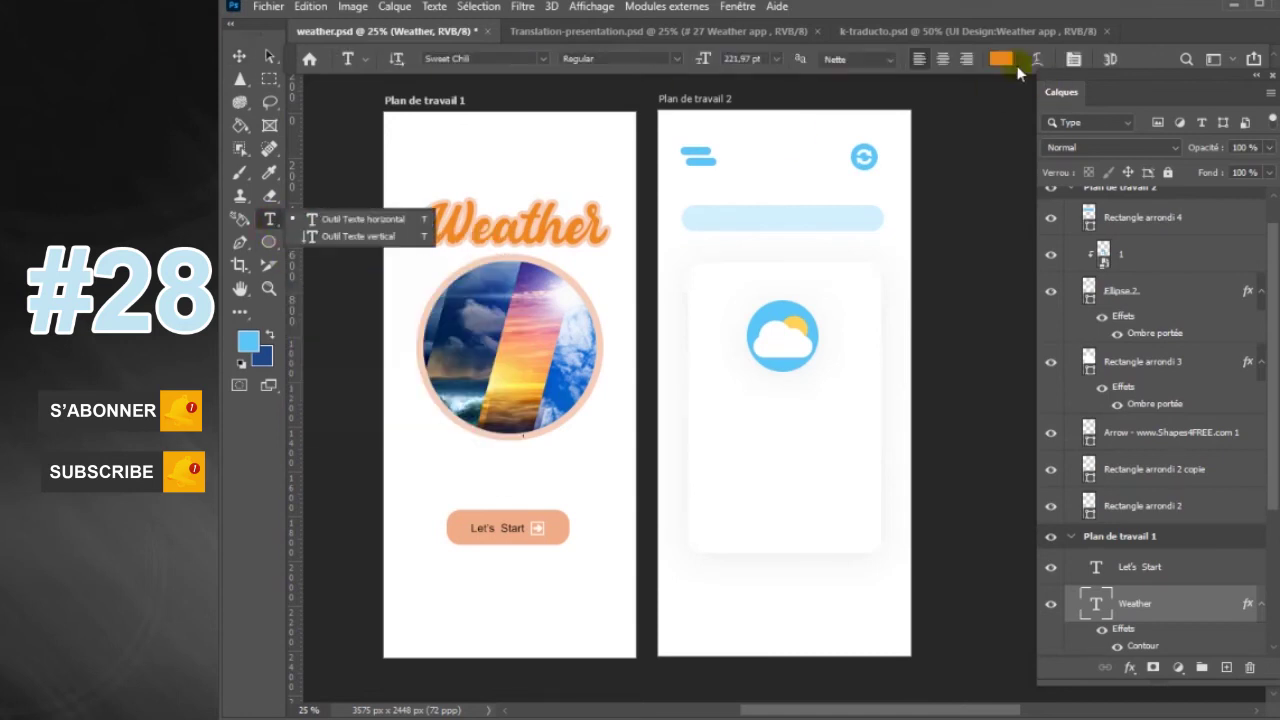
{"action": "left_click", "coordinate": [1000, 58]}
{"action": "left_click_drag", "start_coordinate": [929, 256], "coordinate": [999, 275]}
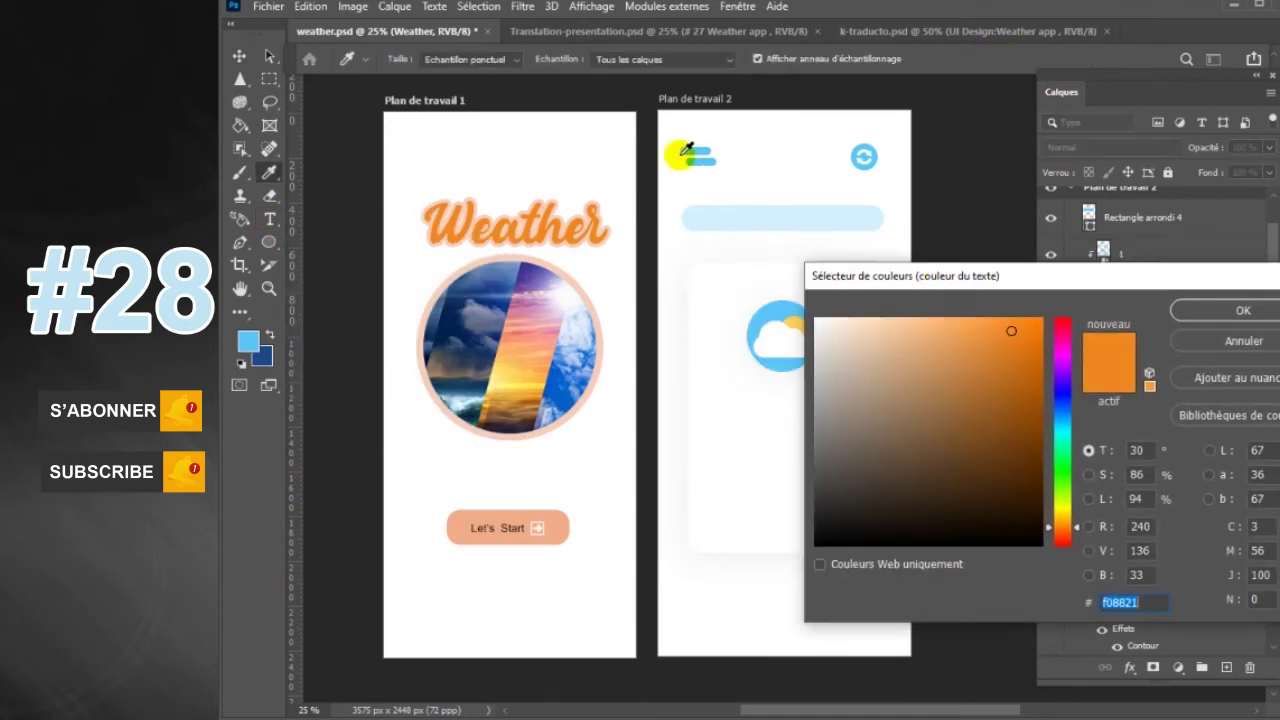
{"action": "left_click", "coordinate": [700, 157]}
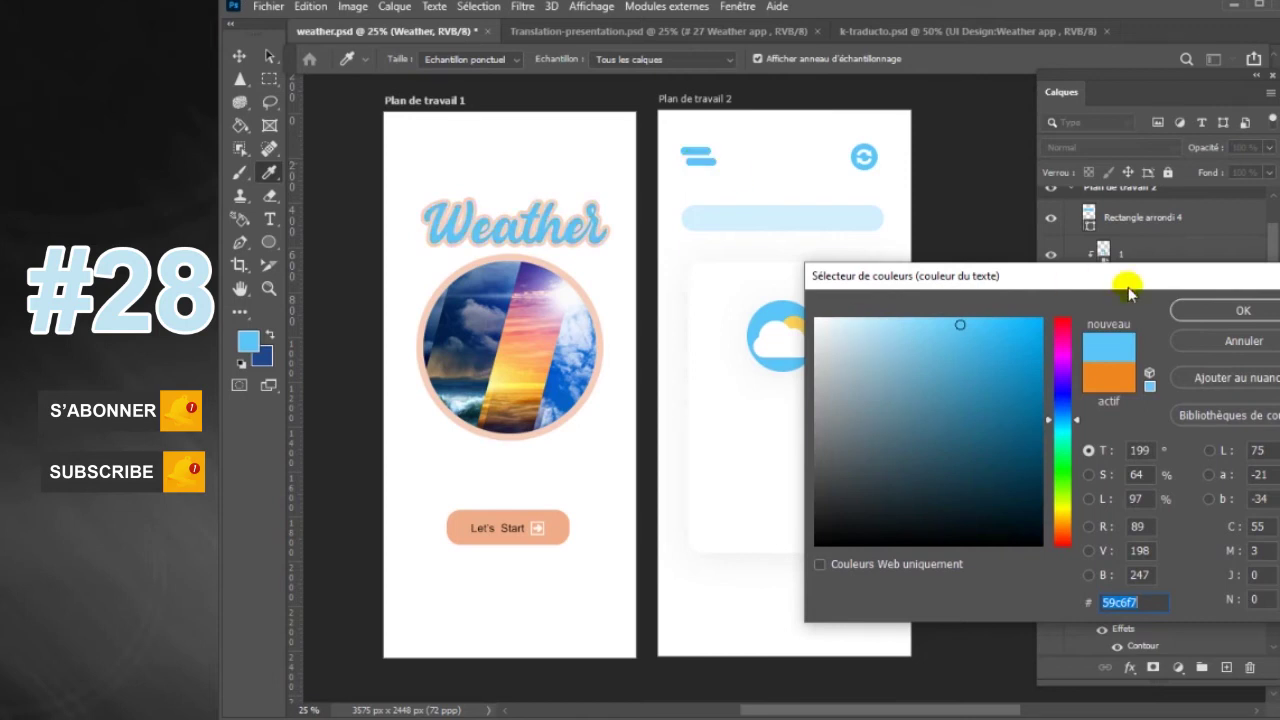
{"action": "left_click", "coordinate": [832, 531]}
{"action": "left_click", "coordinate": [825, 214]}
{"action": "left_click", "coordinate": [779, 314]}
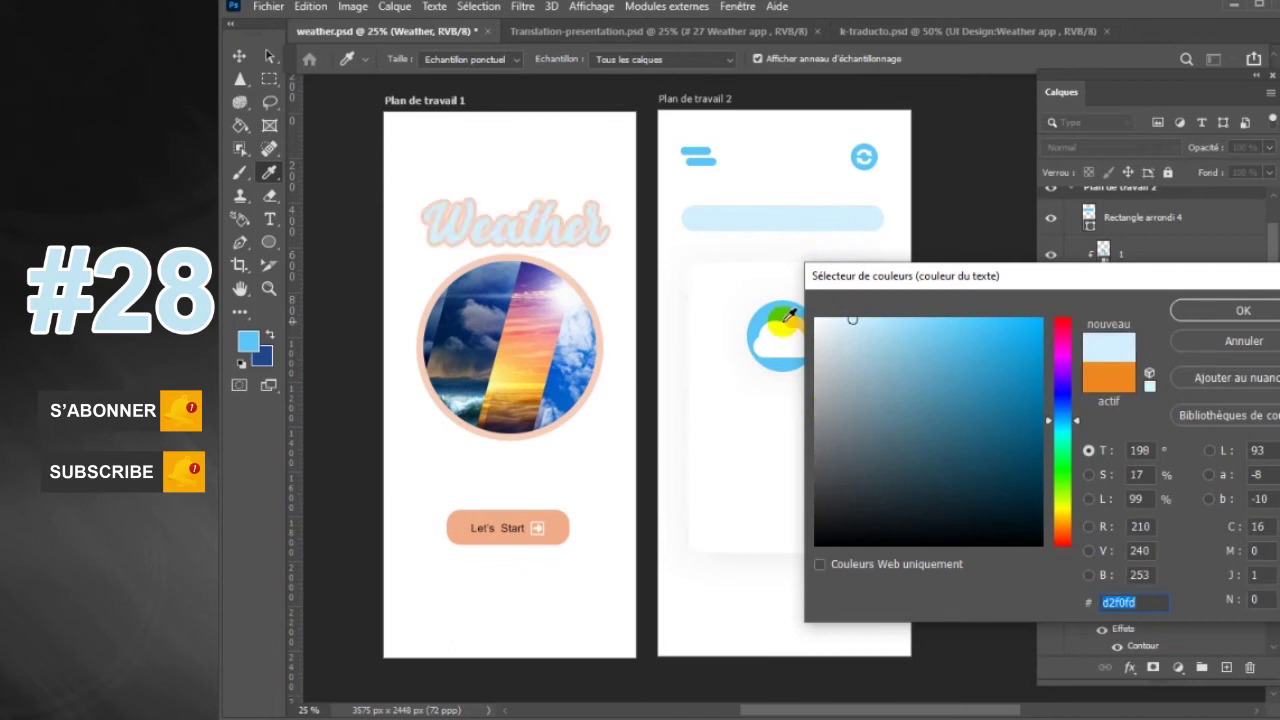
{"action": "left_click", "coordinate": [1219, 315]}
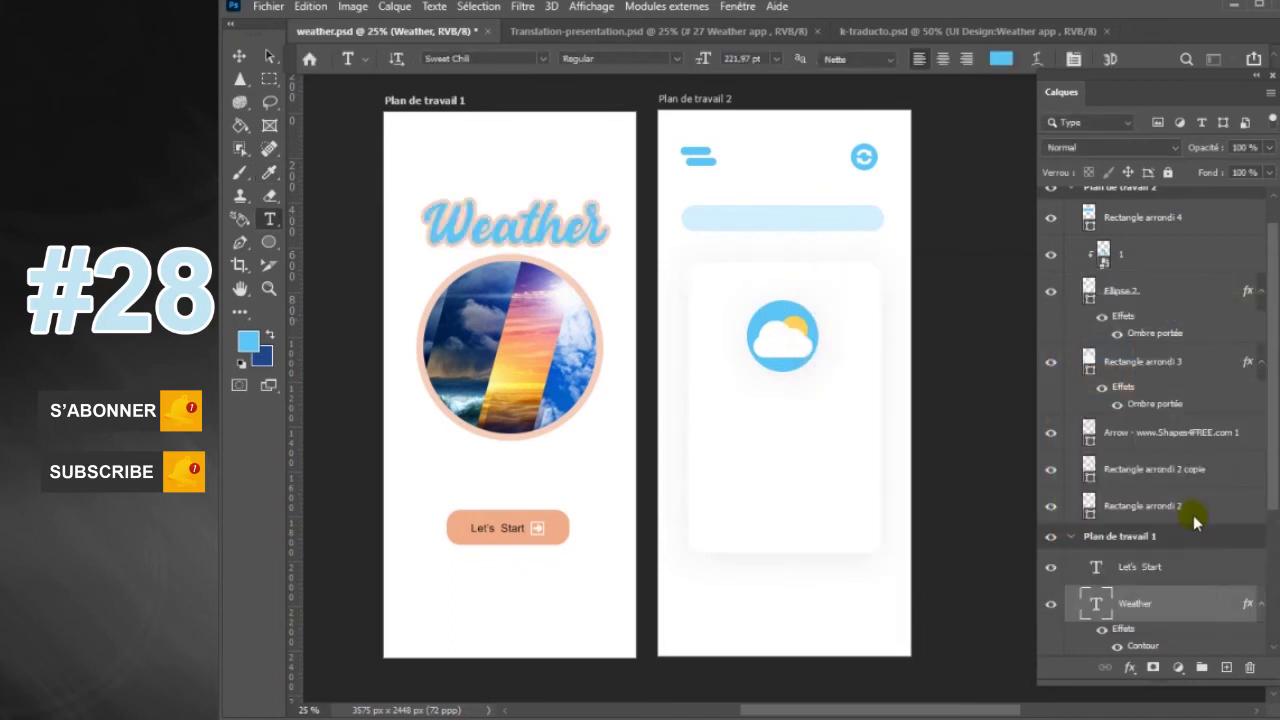
- Add a blue 59c6f7 Contour stroke to the Weather title's layer style
{"action": "double_click", "coordinate": [1203, 599]}
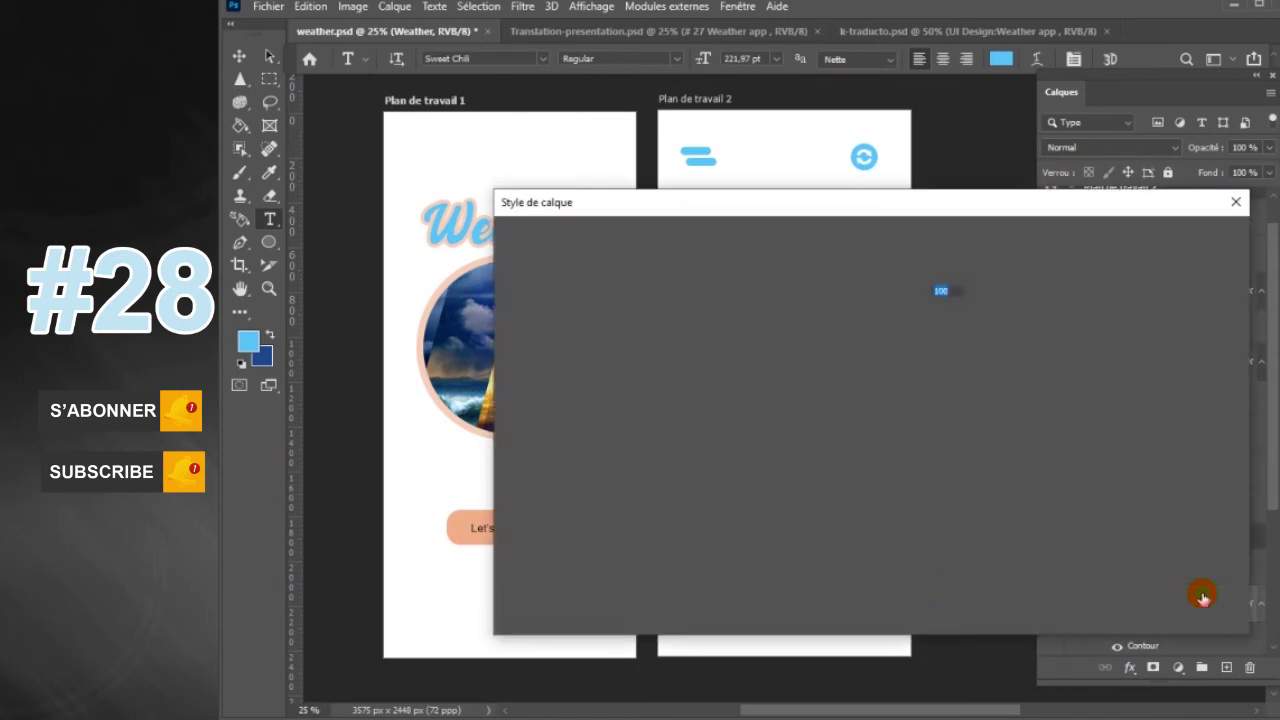
{"action": "left_click", "coordinate": [571, 357]}
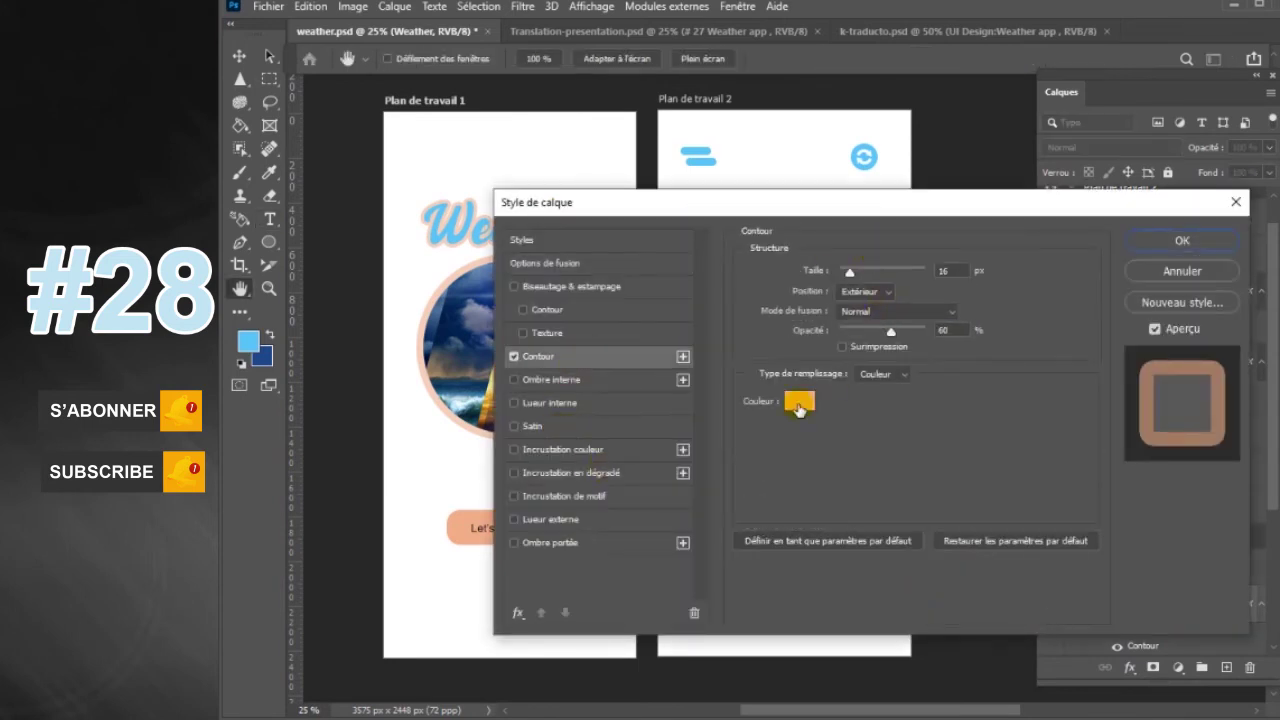
{"action": "left_click", "coordinate": [799, 404]}
{"action": "left_click", "coordinate": [698, 156]}
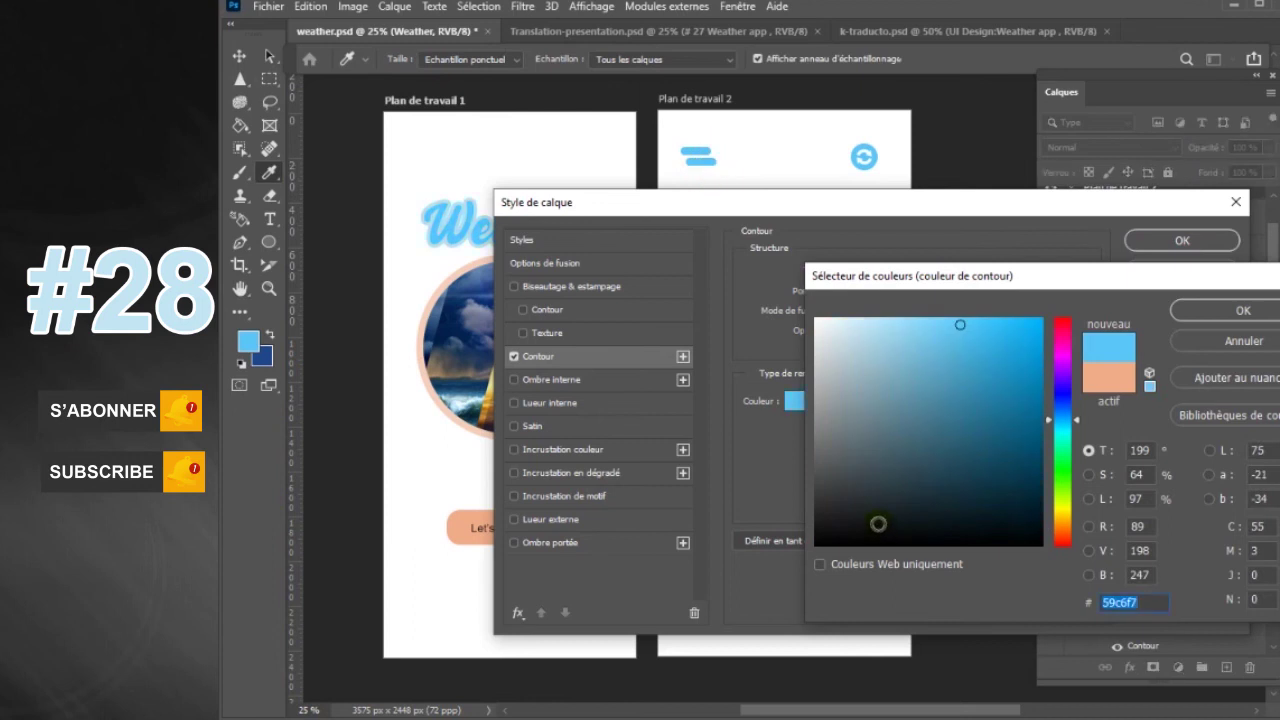
{"action": "left_click", "coordinate": [1238, 314]}
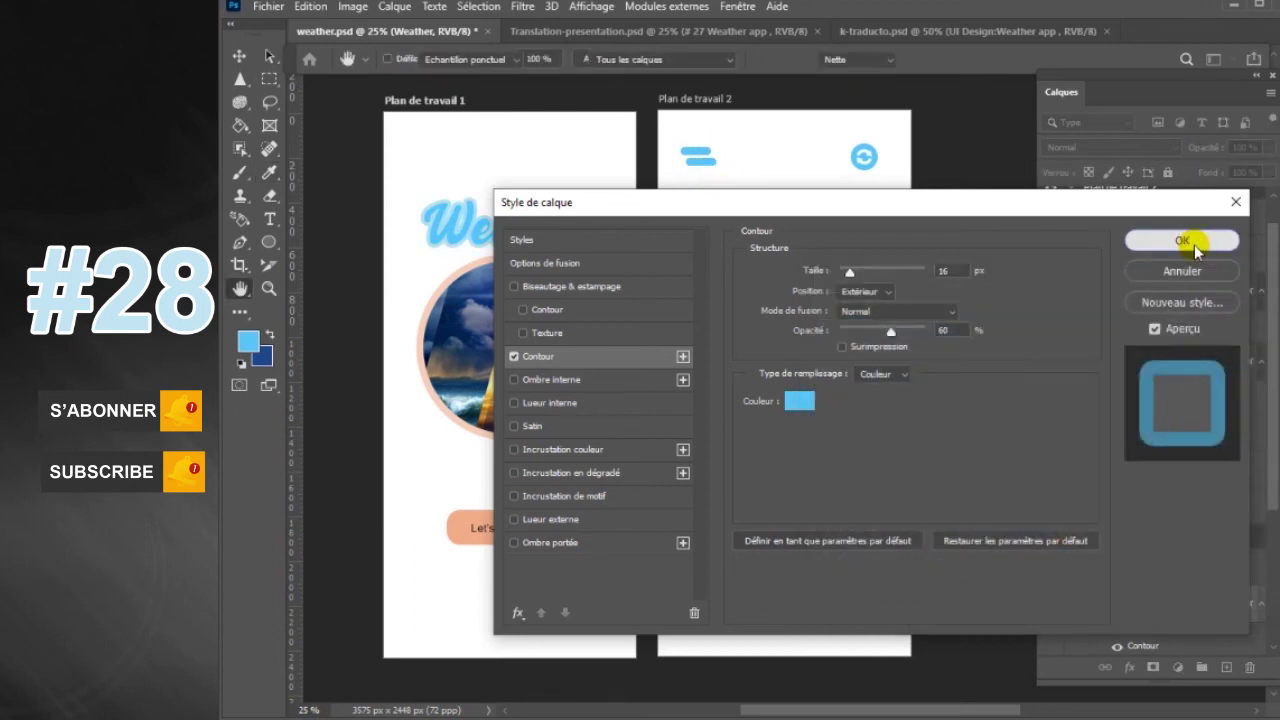
{"action": "left_click", "coordinate": [1182, 240]}
{"action": "left_click", "coordinate": [556, 536]}
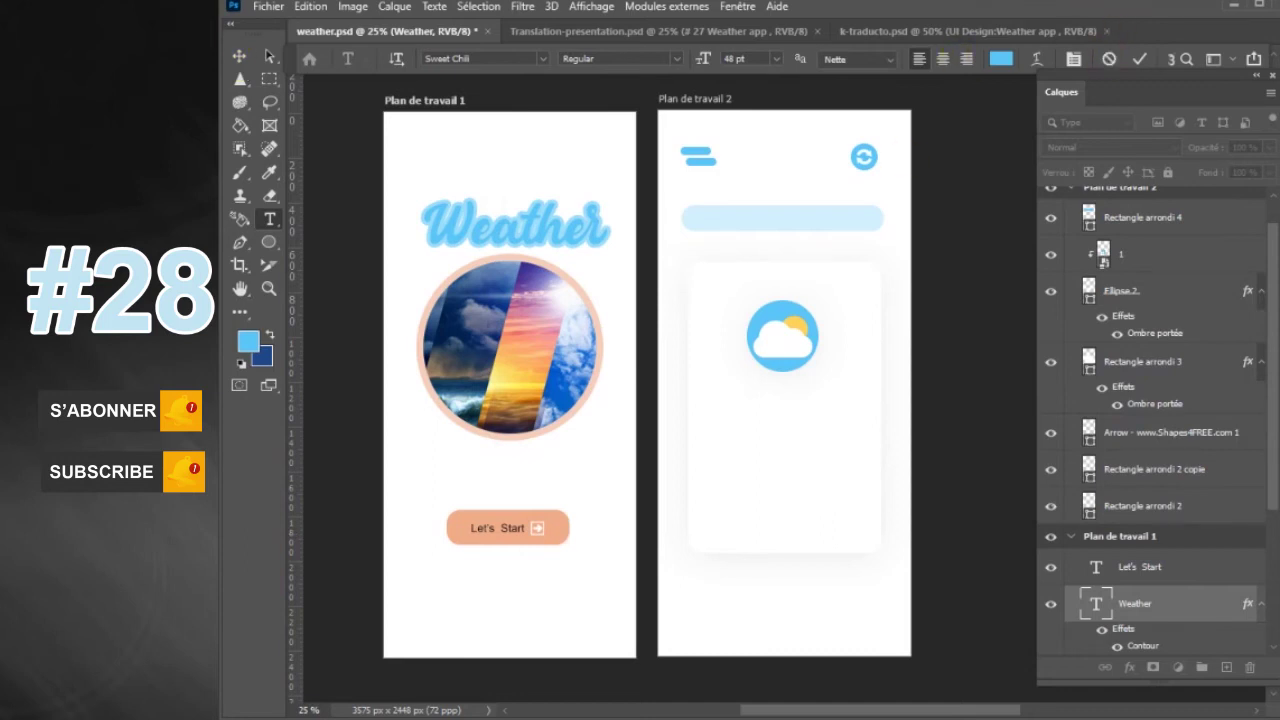
{"action": "left_click", "coordinate": [739, 400]}
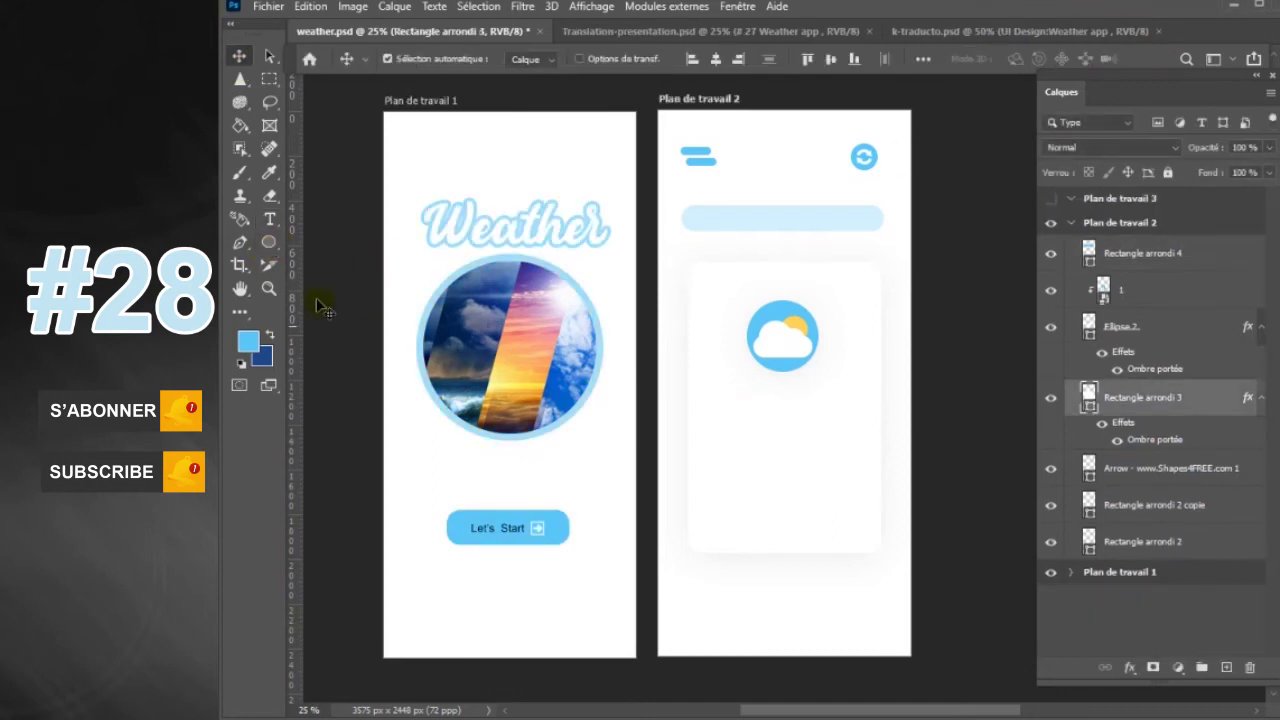
- Draw a small rounded-rectangle tile with pasted drop shadow near the card's bottom
{"action": "right_click", "coordinate": [271, 243]}
{"action": "left_click", "coordinate": [334, 265]}
{"action": "left_click_drag", "start_coordinate": [748, 488], "coordinate": [813, 538]}
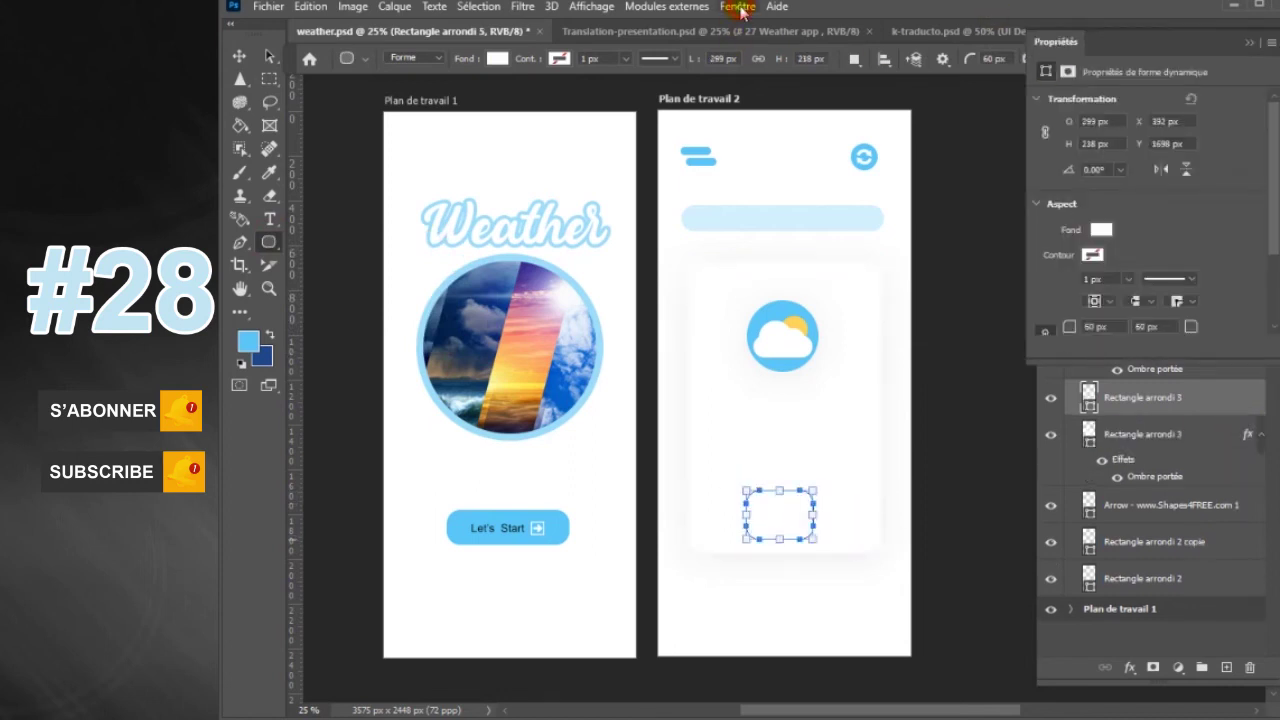
{"action": "left_click", "coordinate": [739, 7]}
{"action": "left_click", "coordinate": [752, 487]}
{"action": "right_click", "coordinate": [1211, 398]}
{"action": "left_click", "coordinate": [1245, 381]}
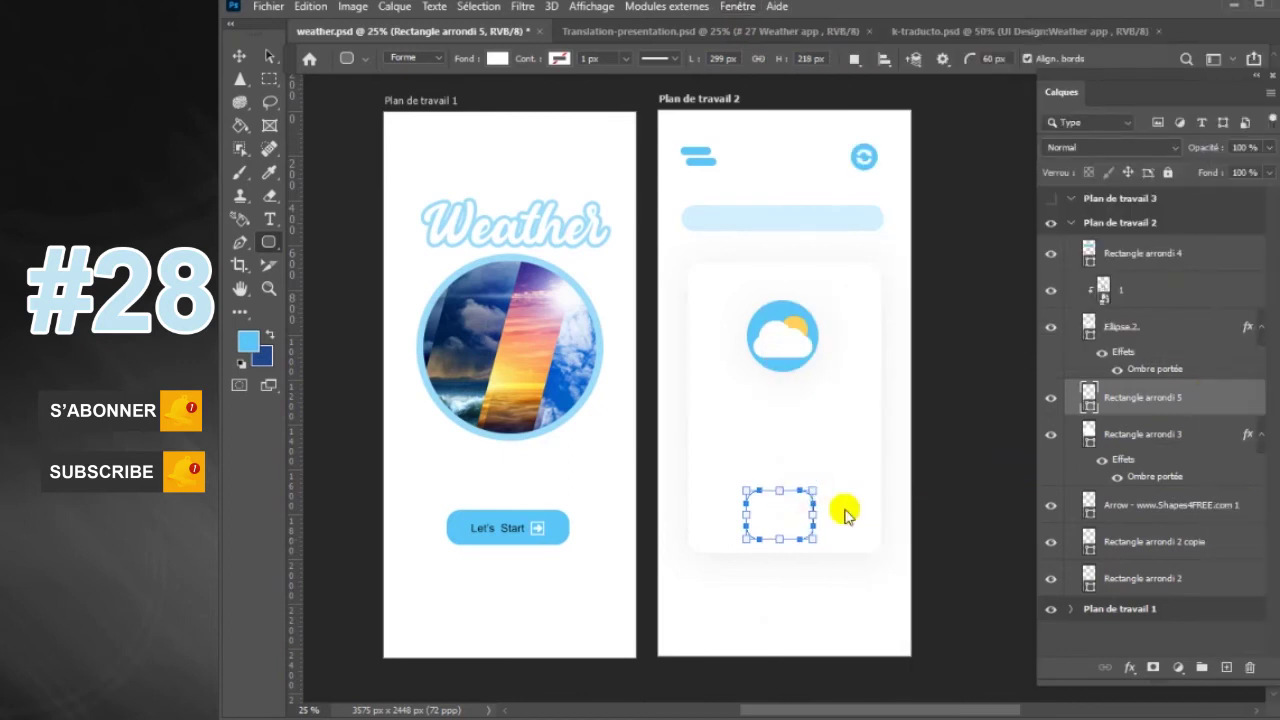
{"action": "left_click", "coordinate": [240, 58]}
{"action": "left_click_drag", "start_coordinate": [786, 466], "coordinate": [808, 528]}
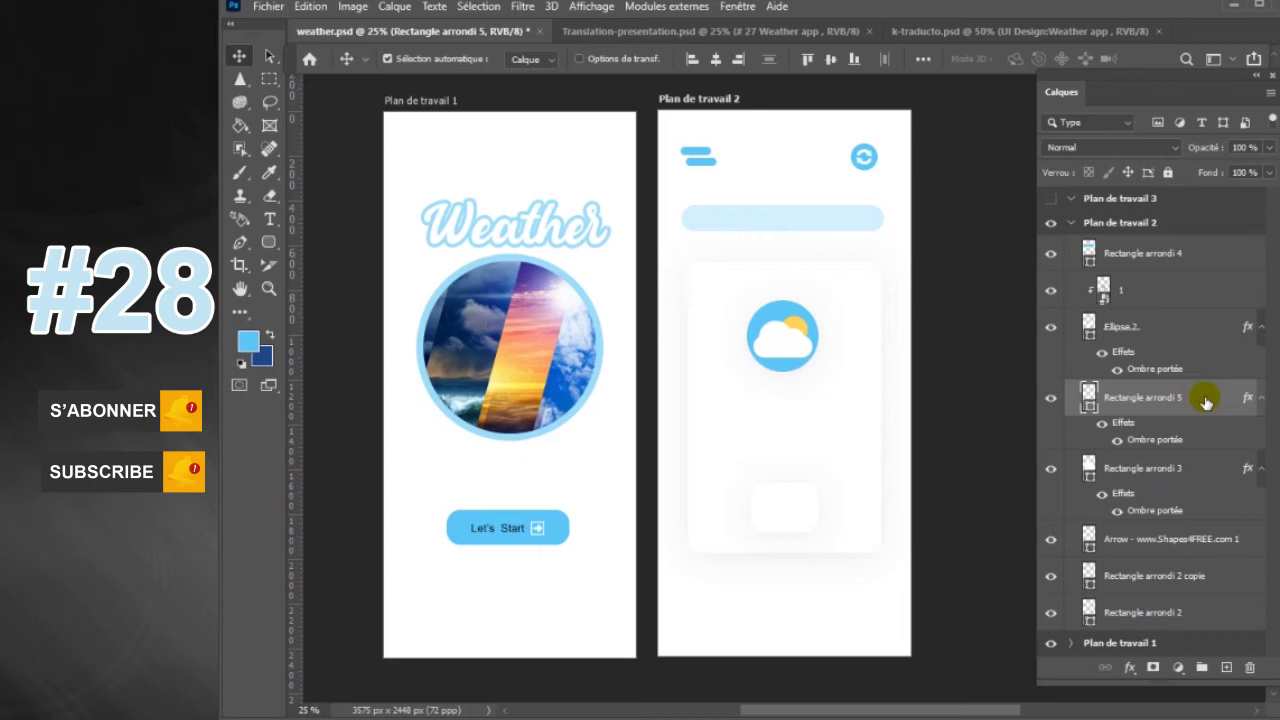
- Give the tile a Contour outline in the sampled blue
{"action": "double_click", "coordinate": [1205, 402]}
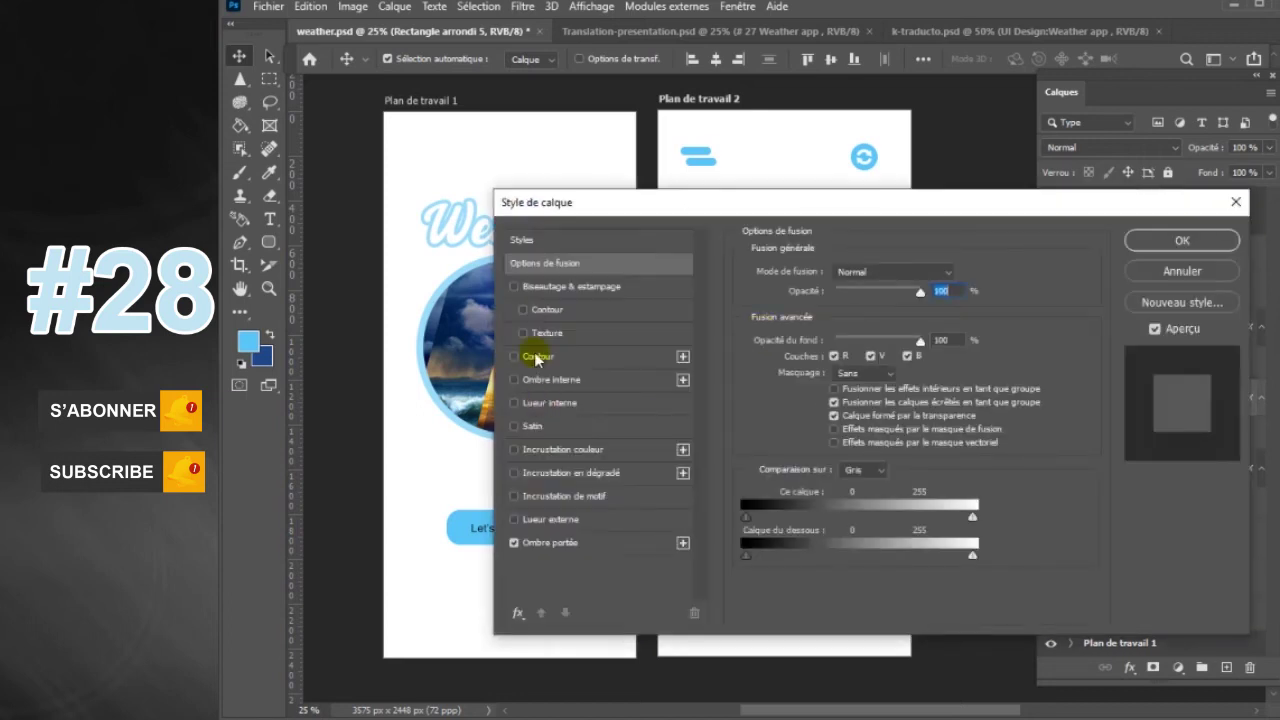
{"action": "left_click", "coordinate": [545, 357]}
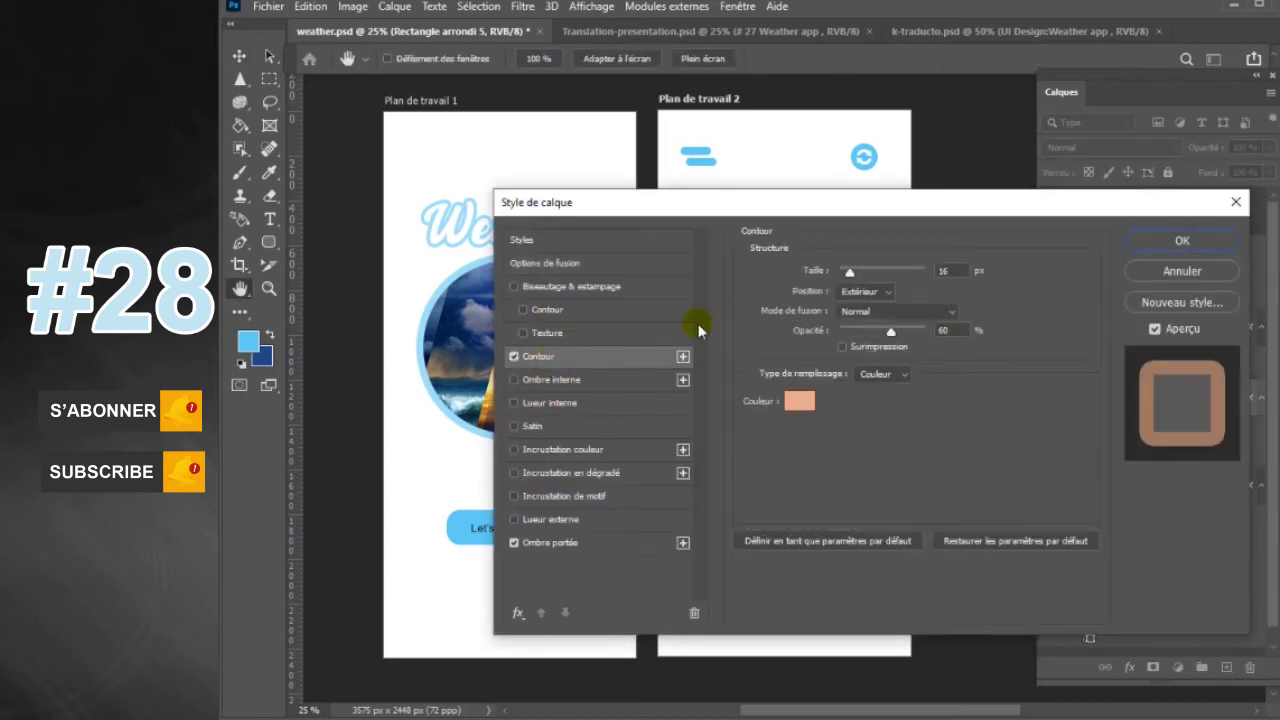
{"action": "left_click", "coordinate": [797, 401]}
{"action": "left_click", "coordinate": [698, 155]}
{"action": "left_click", "coordinate": [1232, 308]}
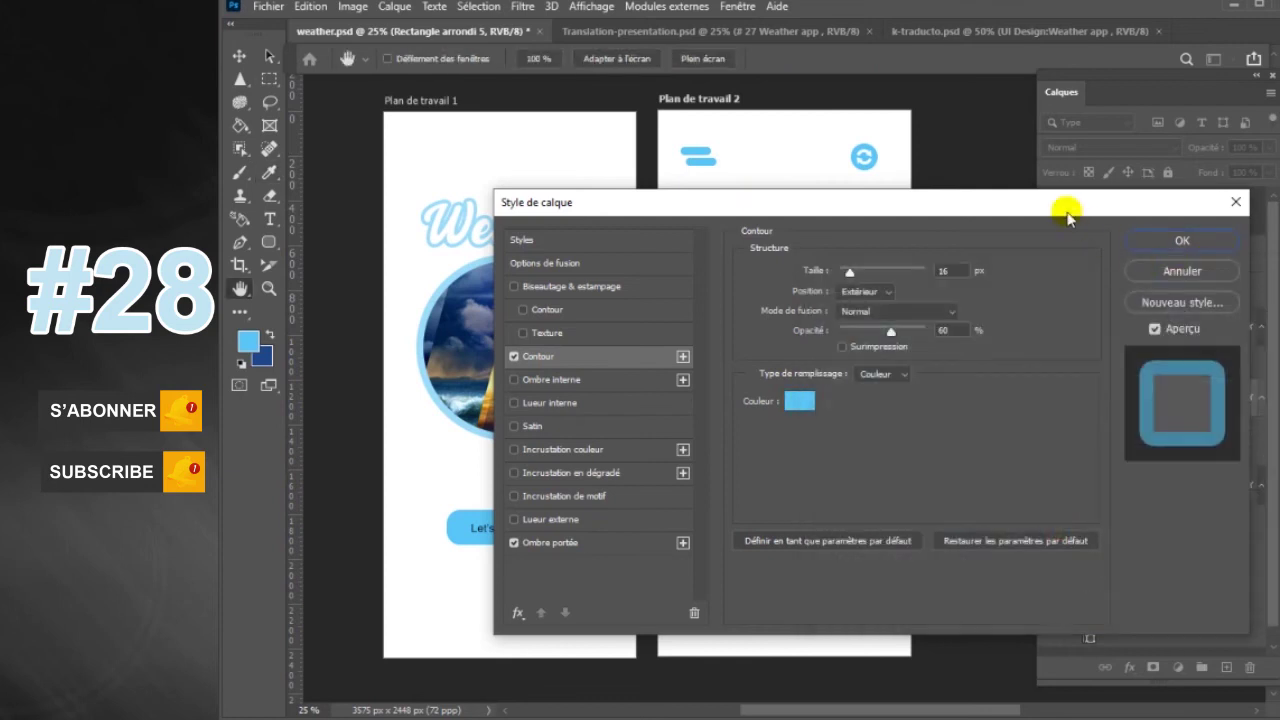
{"action": "left_click_drag", "start_coordinate": [1067, 215], "coordinate": [1025, 231]}
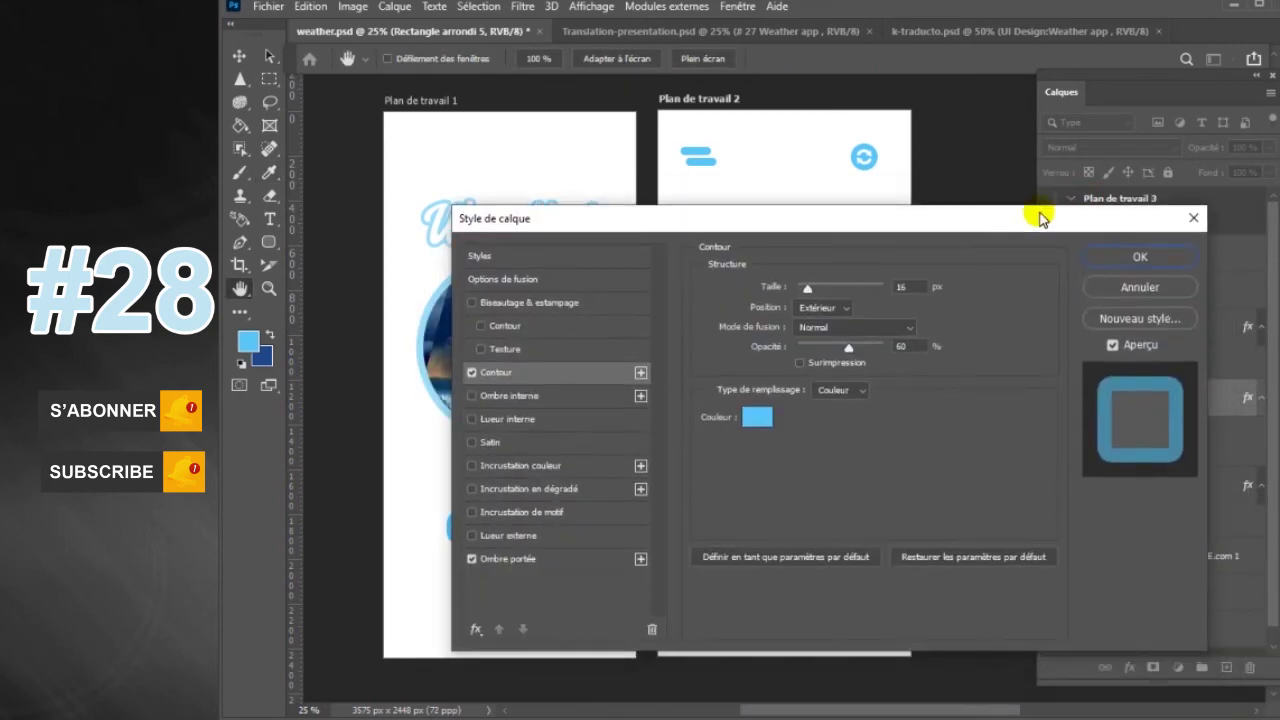
{"action": "left_click", "coordinate": [1141, 258]}
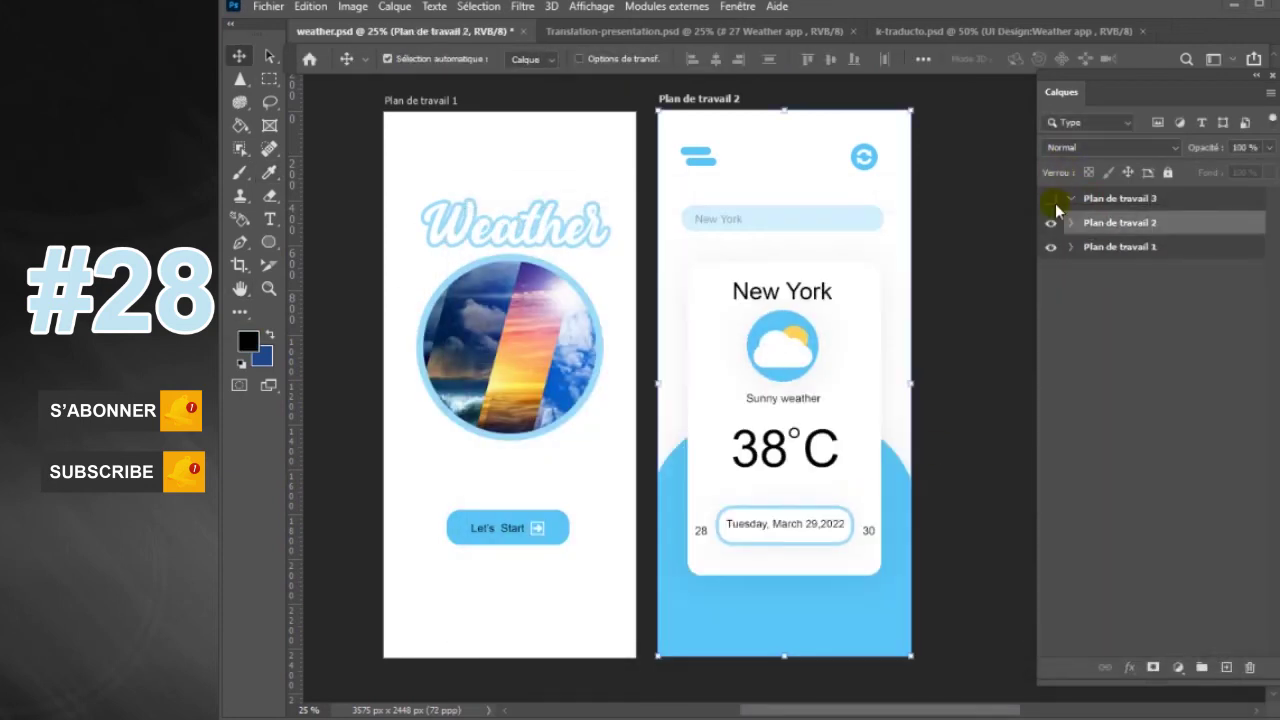
- Draw a tall rounded rectangle with enlarged top-corner rounding on Plan de travail 3
{"action": "left_click", "coordinate": [1050, 206]}
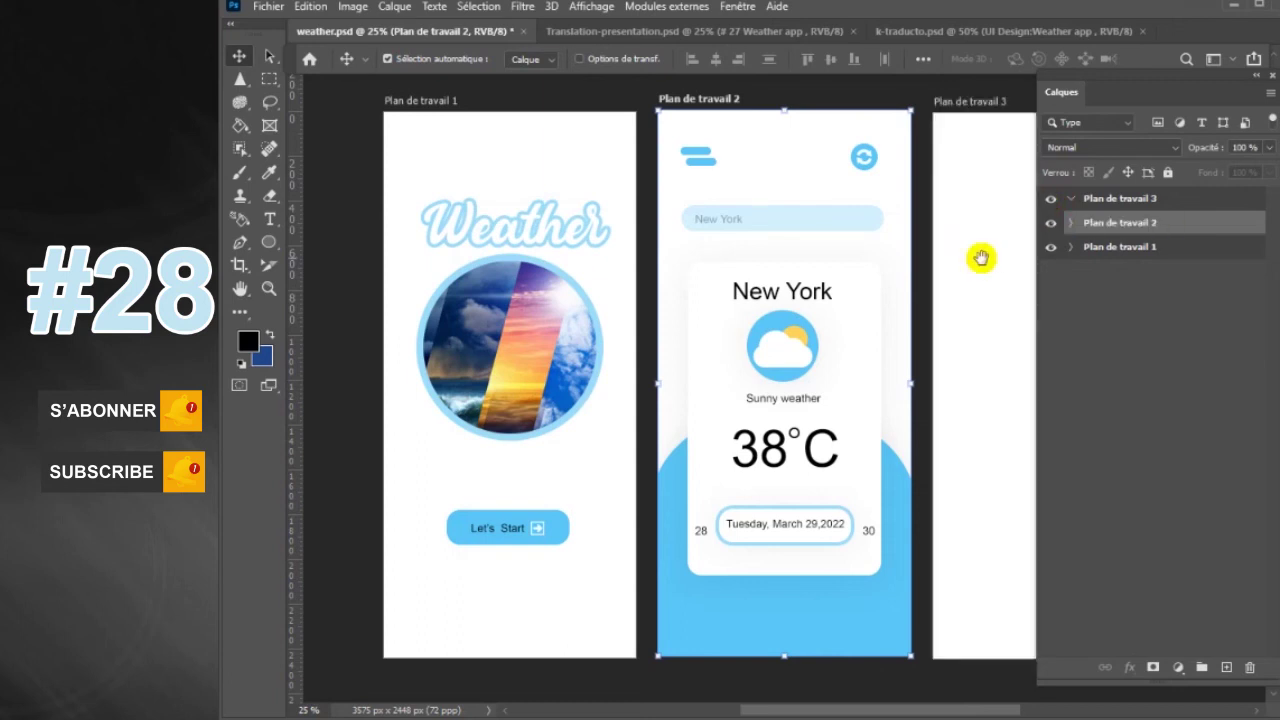
{"action": "key", "text": "h"}
{"action": "left_click_drag", "start_coordinate": [986, 277], "coordinate": [809, 279]}
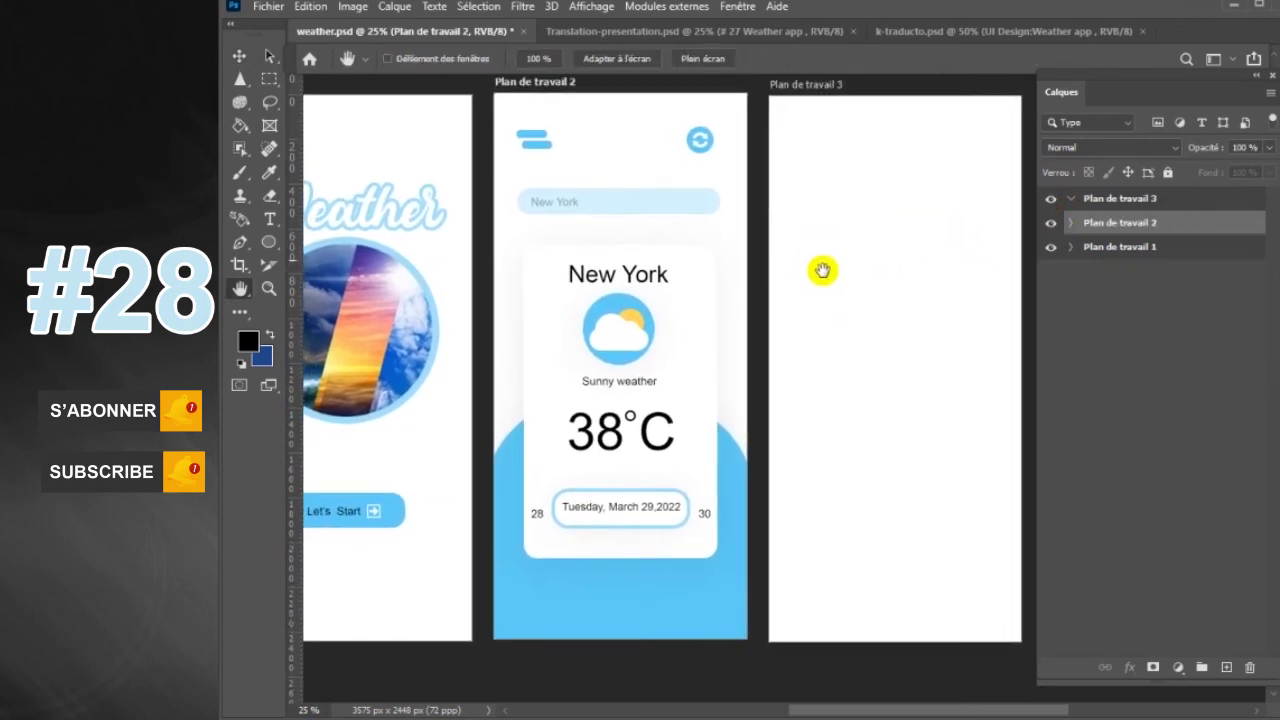
{"action": "key", "text": "v"}
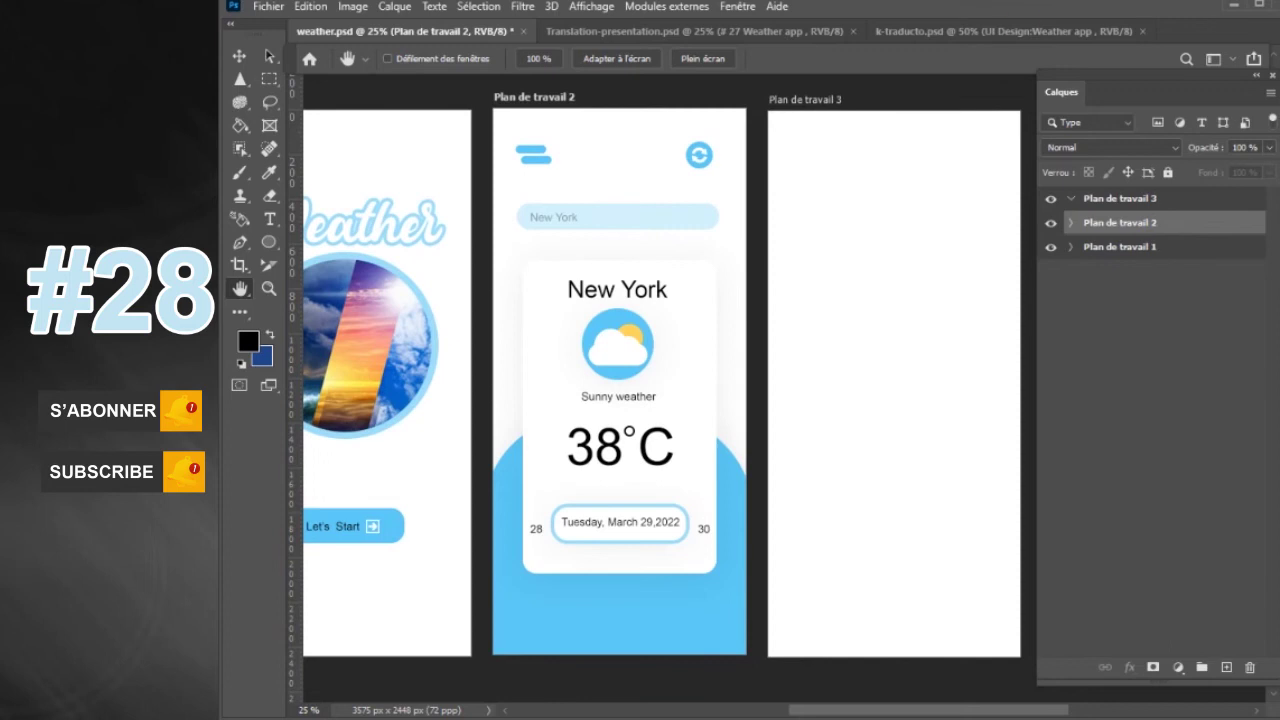
{"action": "left_click", "coordinate": [912, 322]}
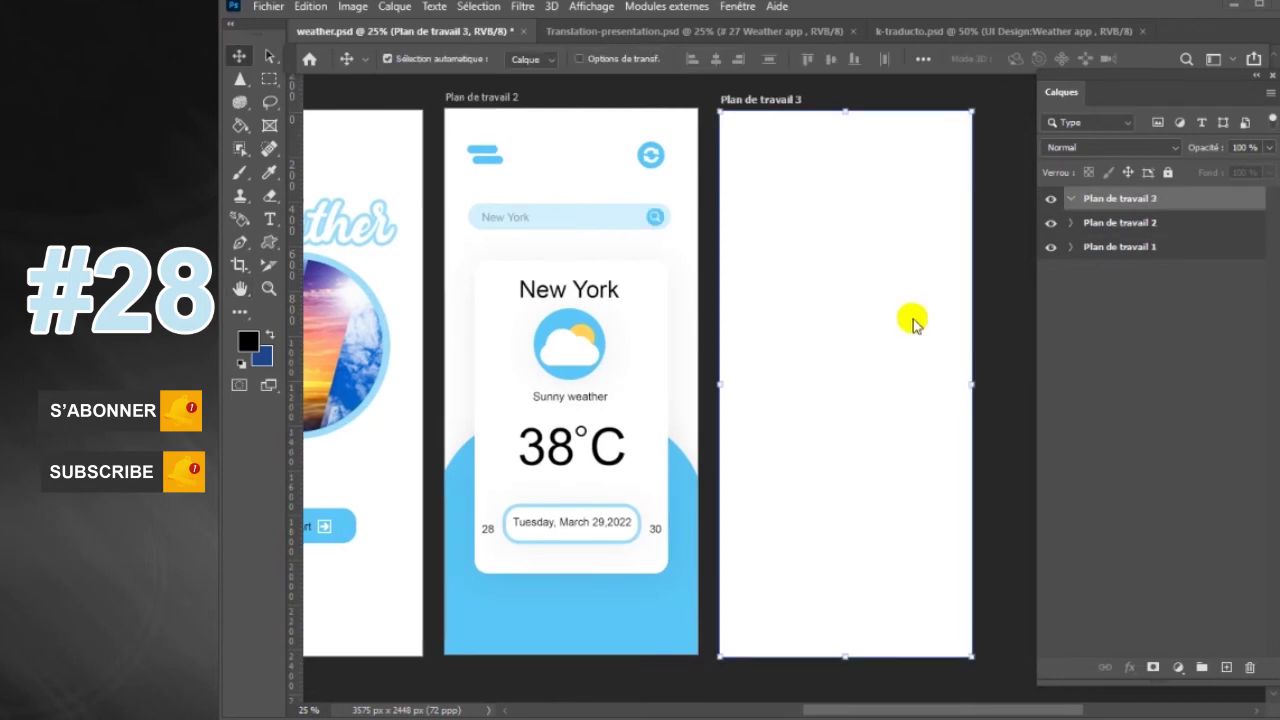
{"action": "left_click", "coordinate": [269, 242]}
{"action": "left_click", "coordinate": [345, 259]}
{"action": "mouse_move", "coordinate": [700, 162]}
{"action": "left_mouse_down"}
{"action": "mouse_move", "coordinate": [940, 706]}
{"action": "mouse_move", "coordinate": [990, 687]}
{"action": "left_mouse_up"}
{"action": "left_click_drag", "start_coordinate": [971, 177], "coordinate": [921, 237]}
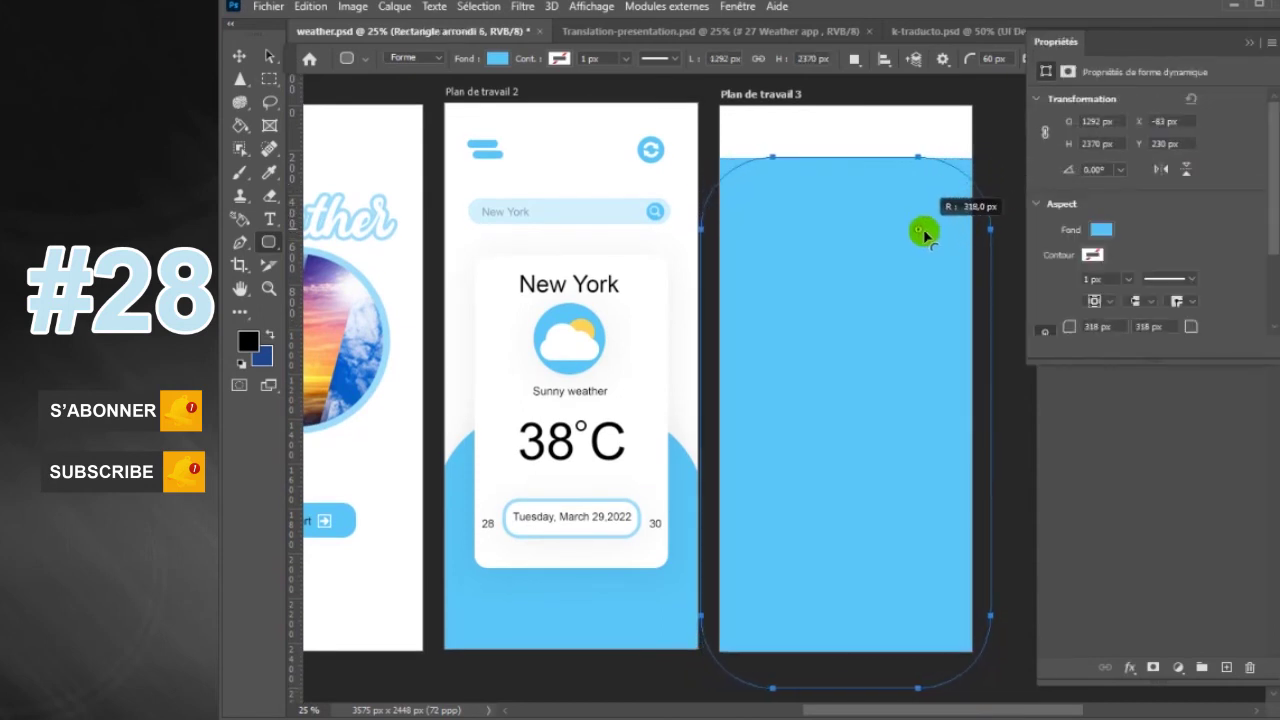
{"action": "key", "text": "Return"}
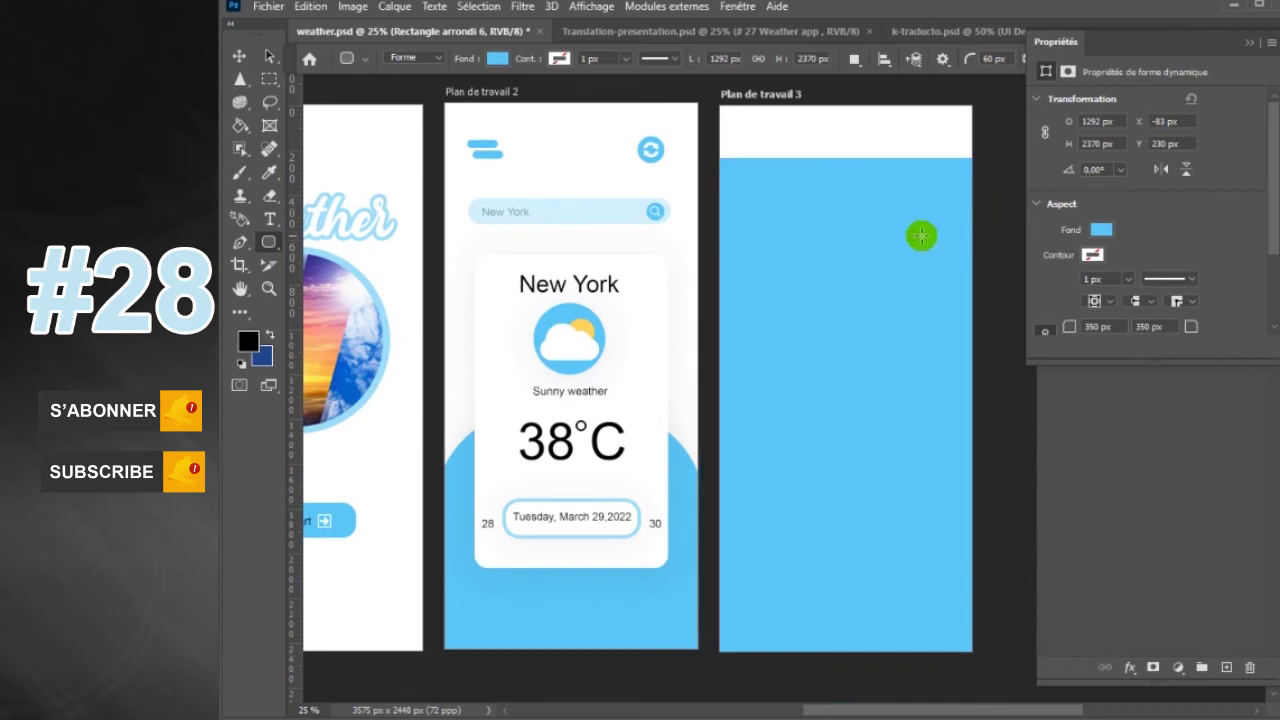
{"action": "left_click", "coordinate": [737, 7]}
{"action": "left_click", "coordinate": [850, 486]}
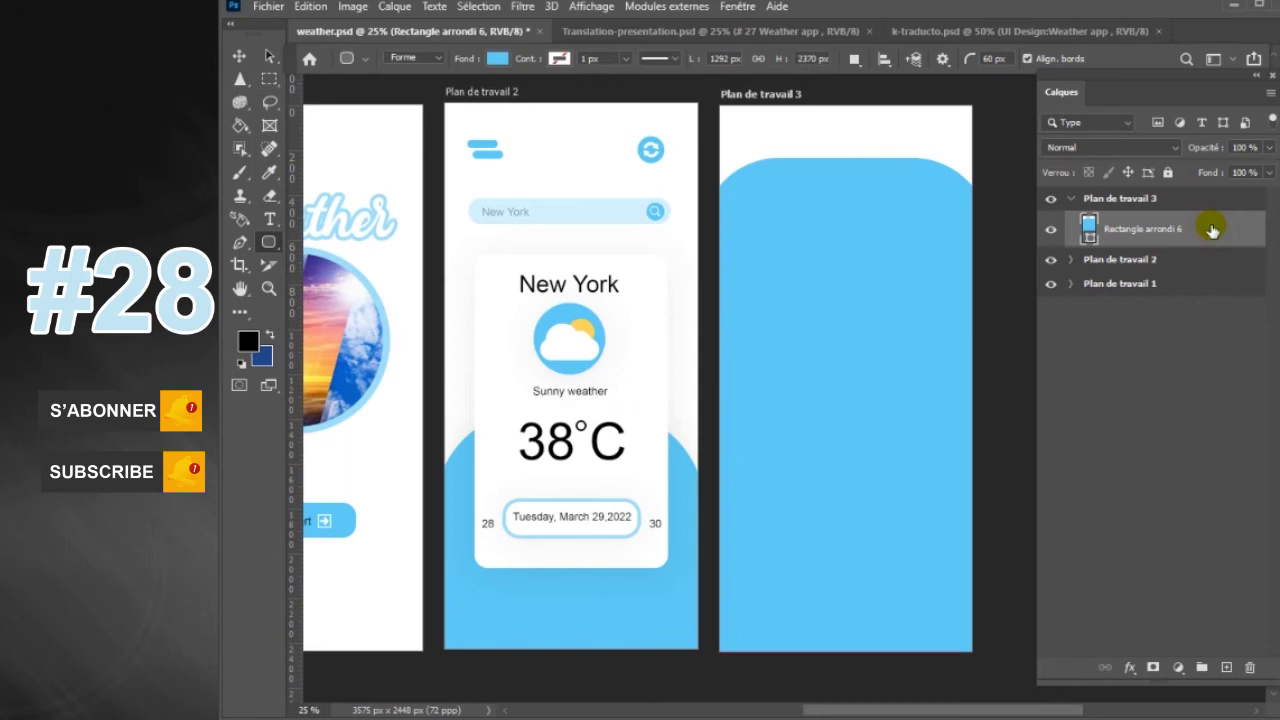
- Paste the drop-shadow style onto the rectangle and set its fill to white
{"action": "double_click", "coordinate": [1220, 236]}
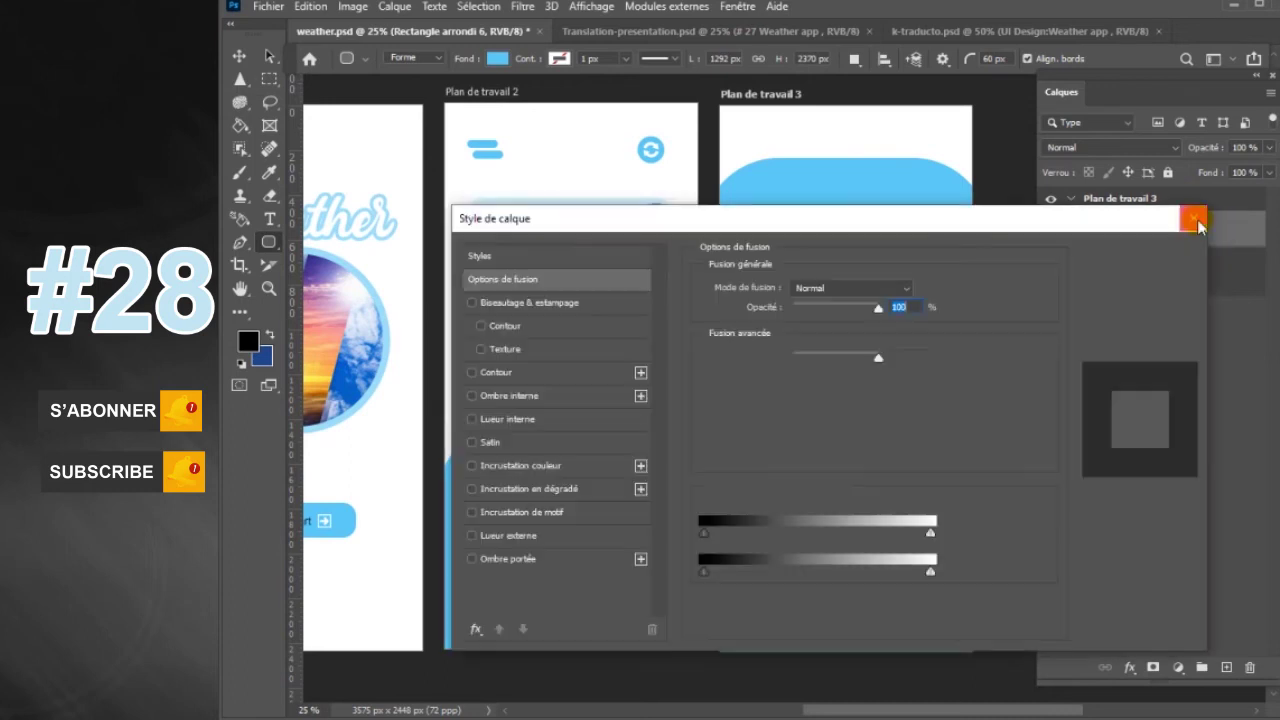
{"action": "left_click", "coordinate": [1204, 228]}
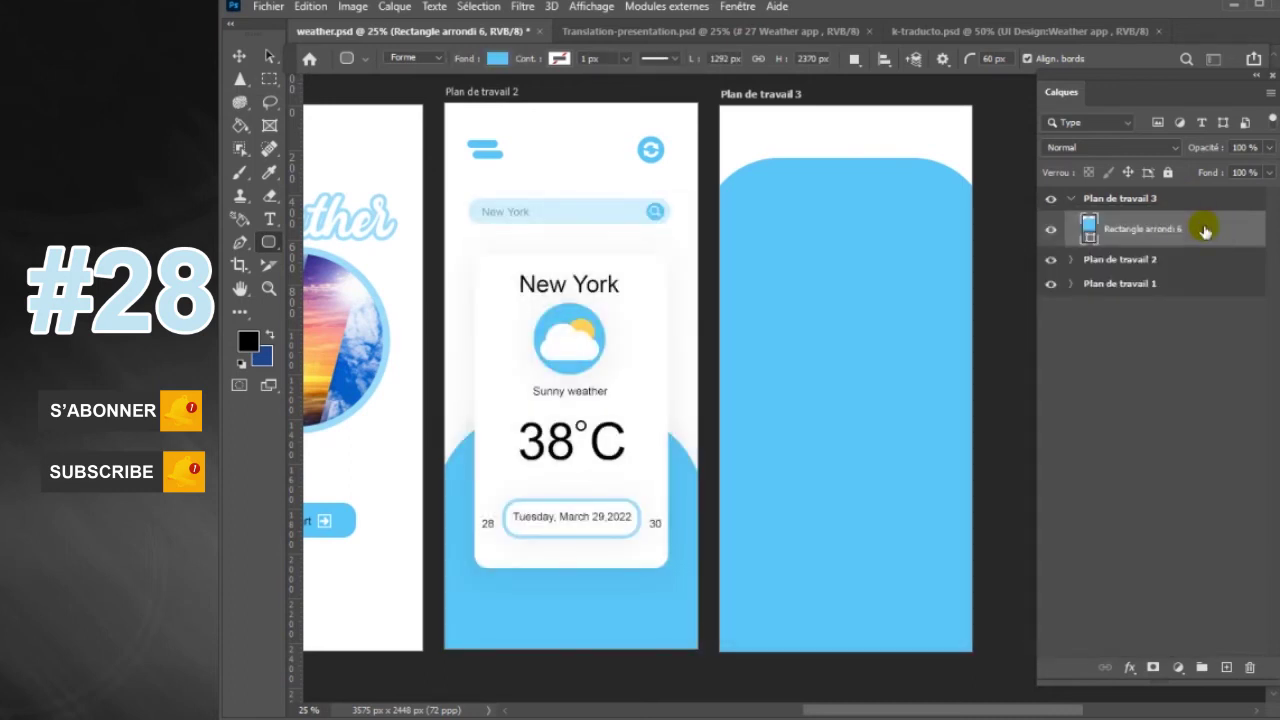
{"action": "right_click", "coordinate": [1204, 231]}
{"action": "left_click", "coordinate": [1232, 392]}
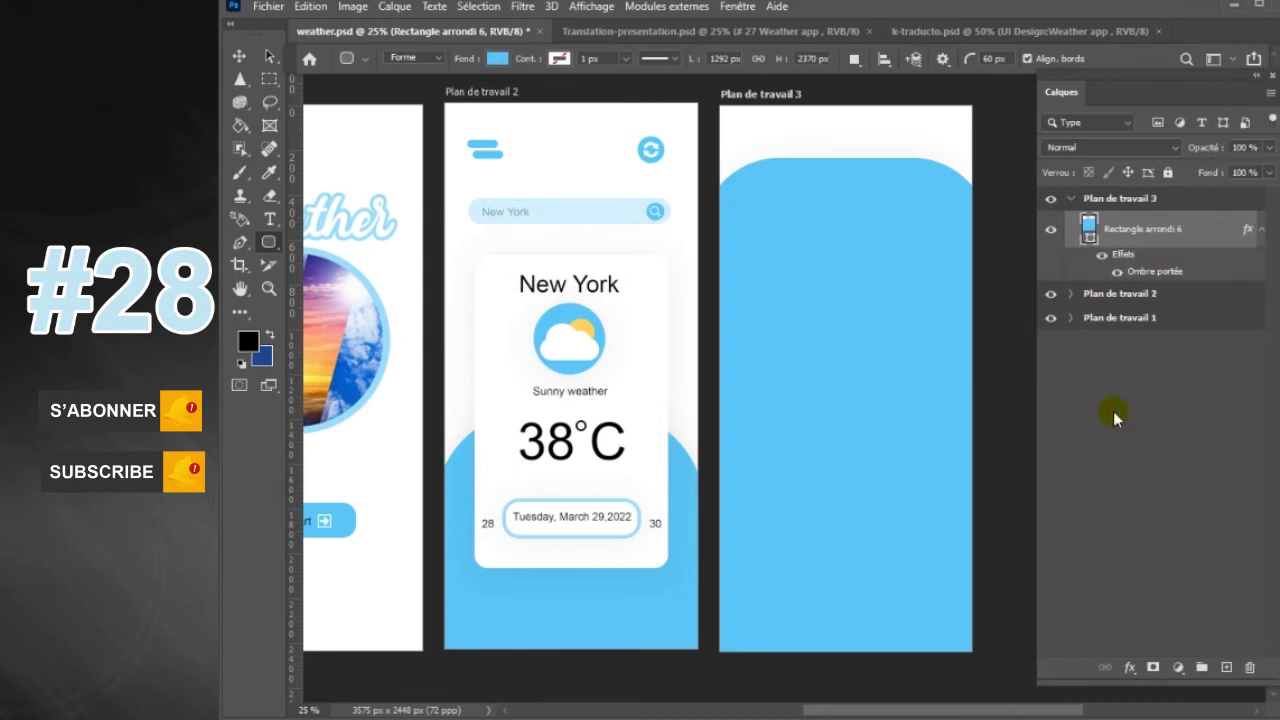
{"action": "left_click", "coordinate": [497, 60]}
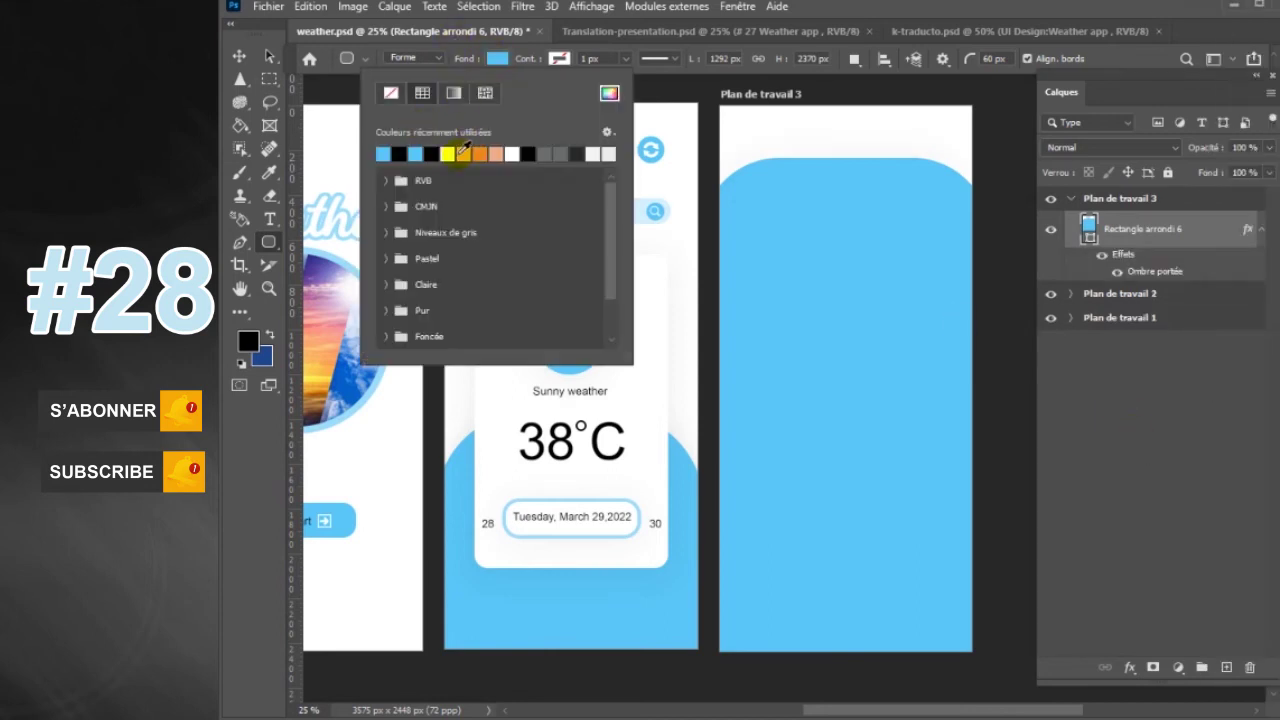
{"action": "left_click", "coordinate": [512, 153]}
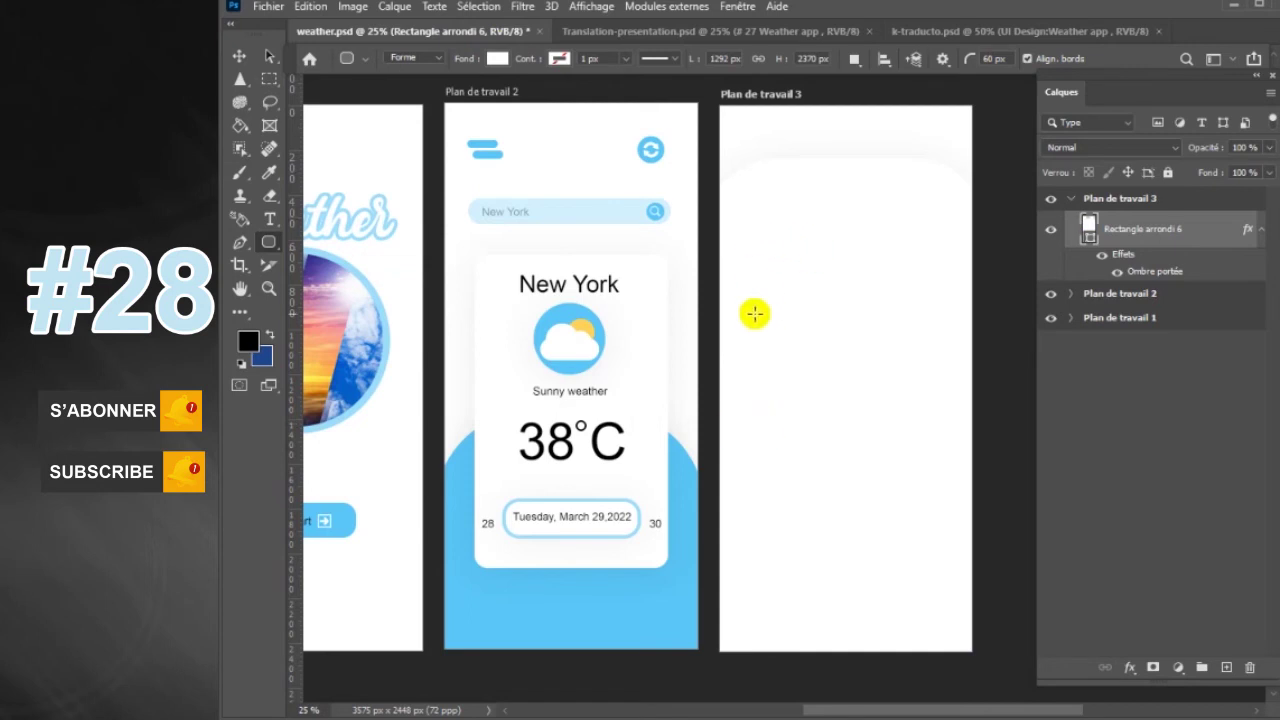
- Alt-drag a duplicate of Rectangle arrondi 6 down to the lower part of the artboard
{"action": "left_click", "coordinate": [239, 58]}
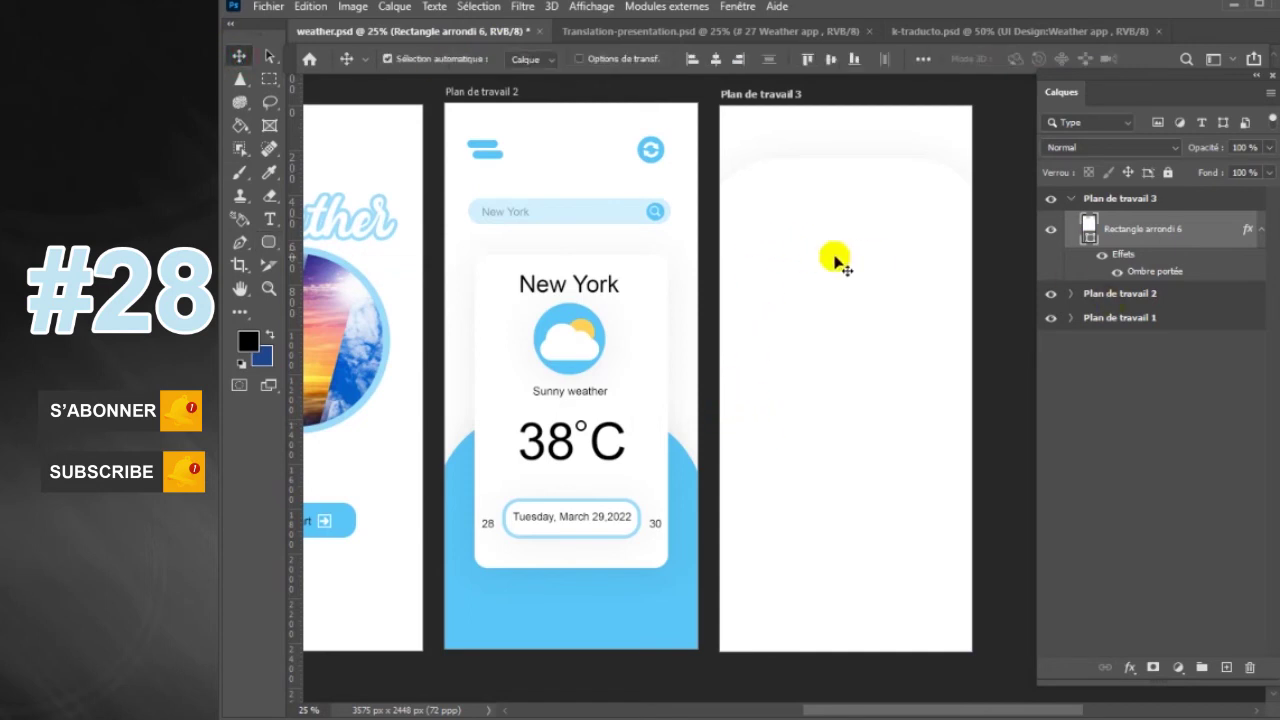
{"action": "left_click_drag", "start_coordinate": [863, 262], "coordinate": [858, 385]}
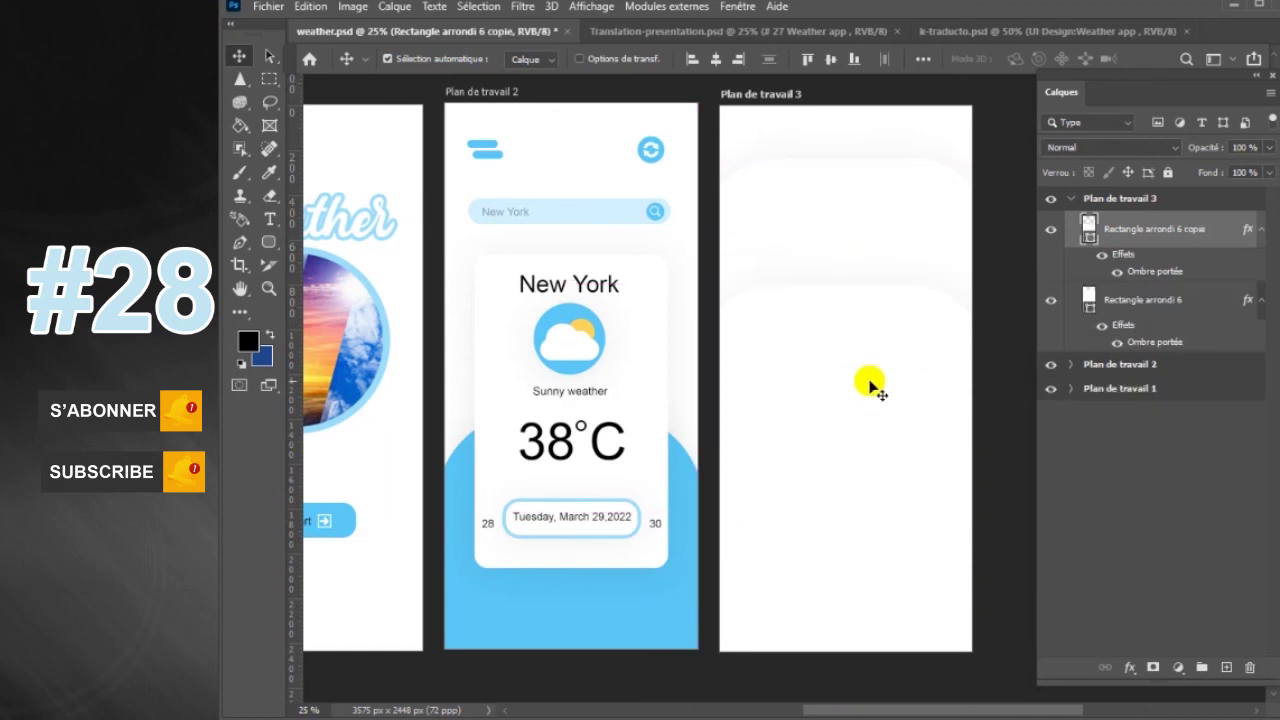
{"action": "left_click_drag", "start_coordinate": [860, 385], "coordinate": [868, 465]}
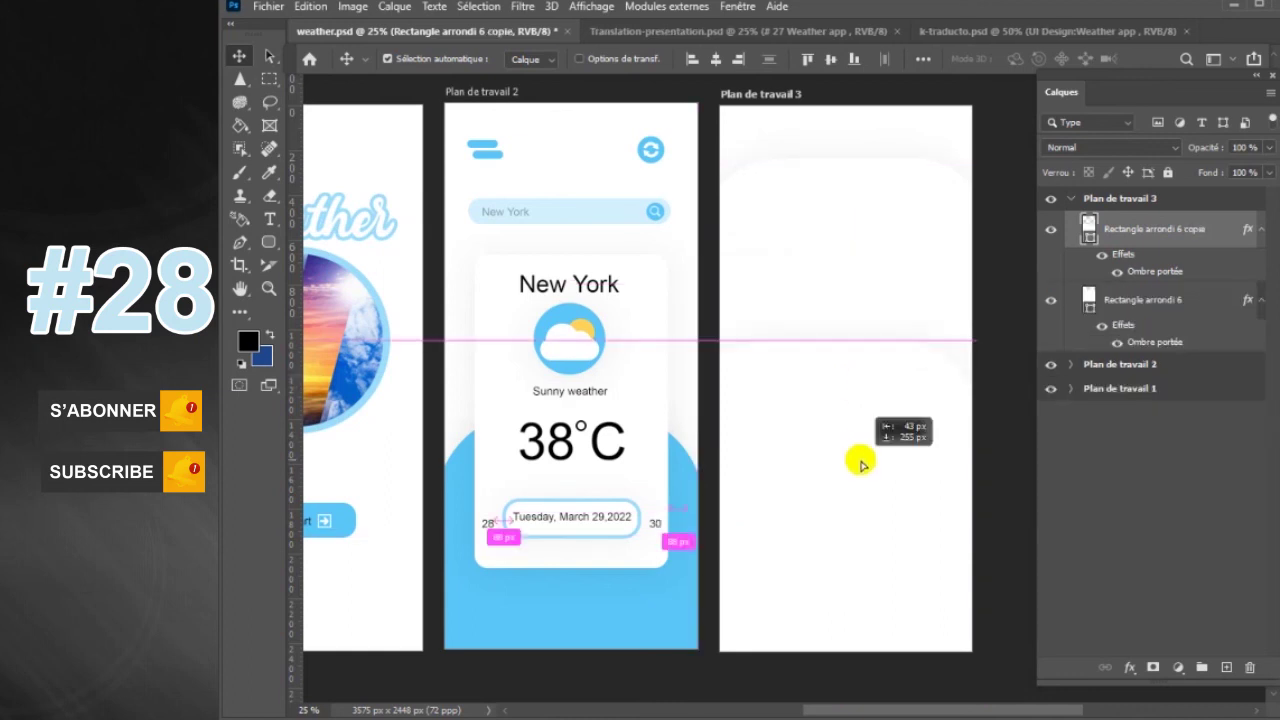
{"action": "left_click_drag", "start_coordinate": [868, 465], "coordinate": [868, 465]}
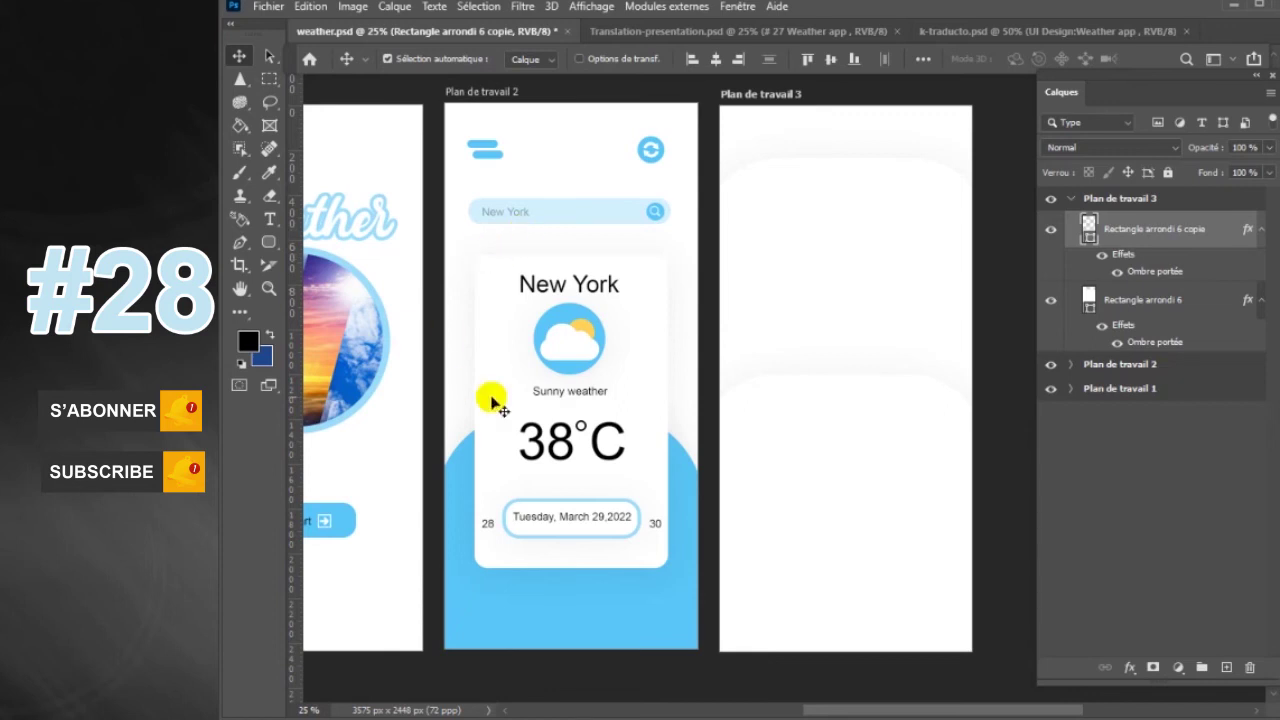
- Draw a small circle on the lower panel and paste the drop-shadow style onto it
{"action": "left_click_drag", "start_coordinate": [265, 244], "coordinate": [345, 293]}
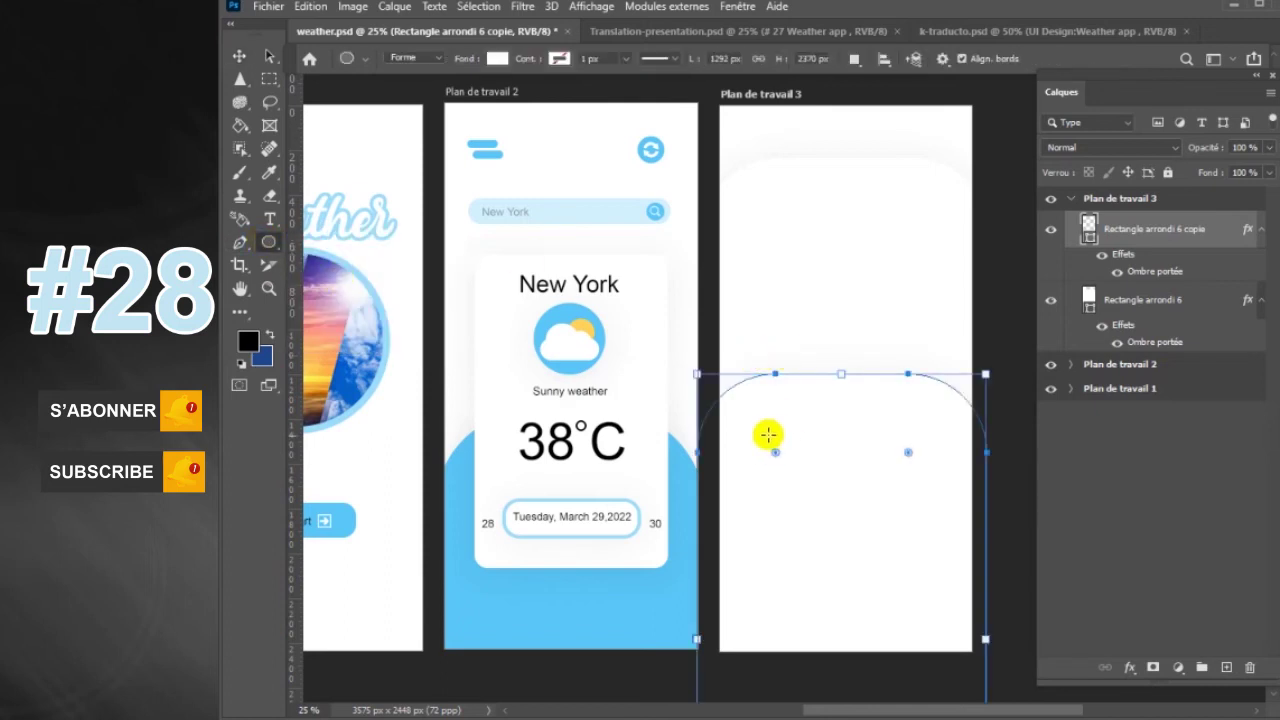
{"action": "left_click_drag", "start_coordinate": [763, 436], "coordinate": [796, 478]}
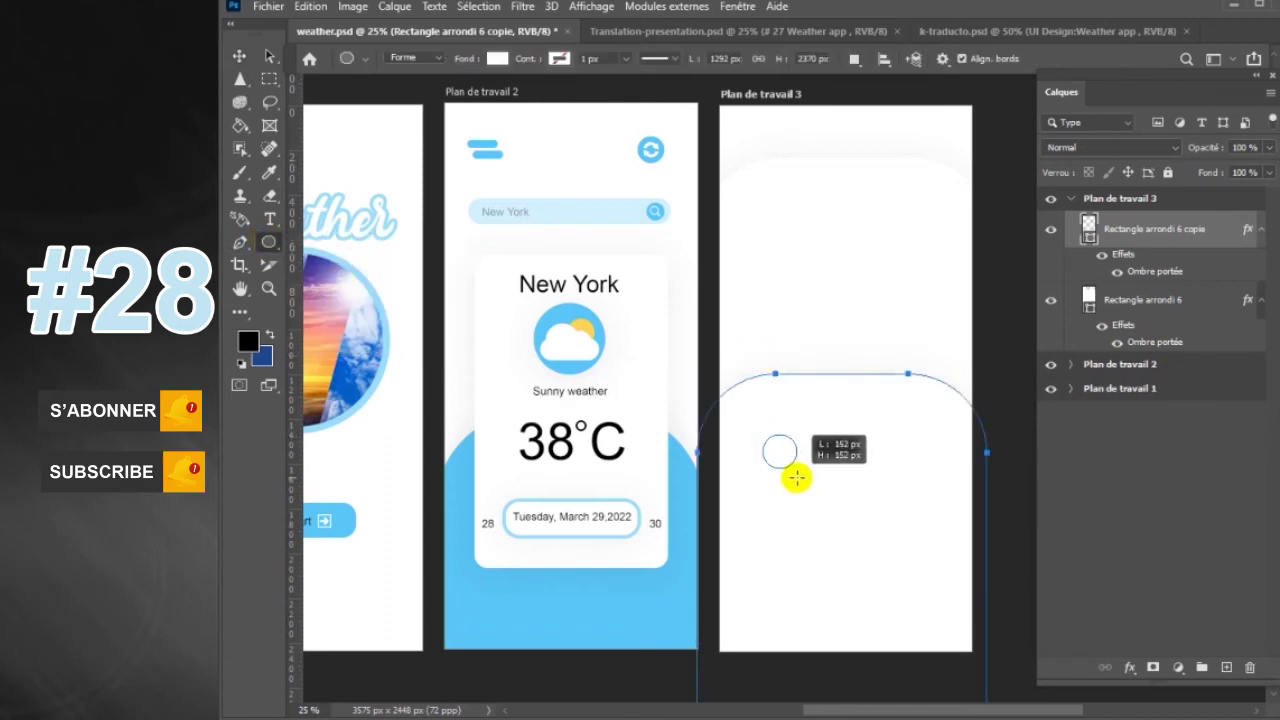
{"action": "left_click_drag", "start_coordinate": [796, 478], "coordinate": [797, 477]}
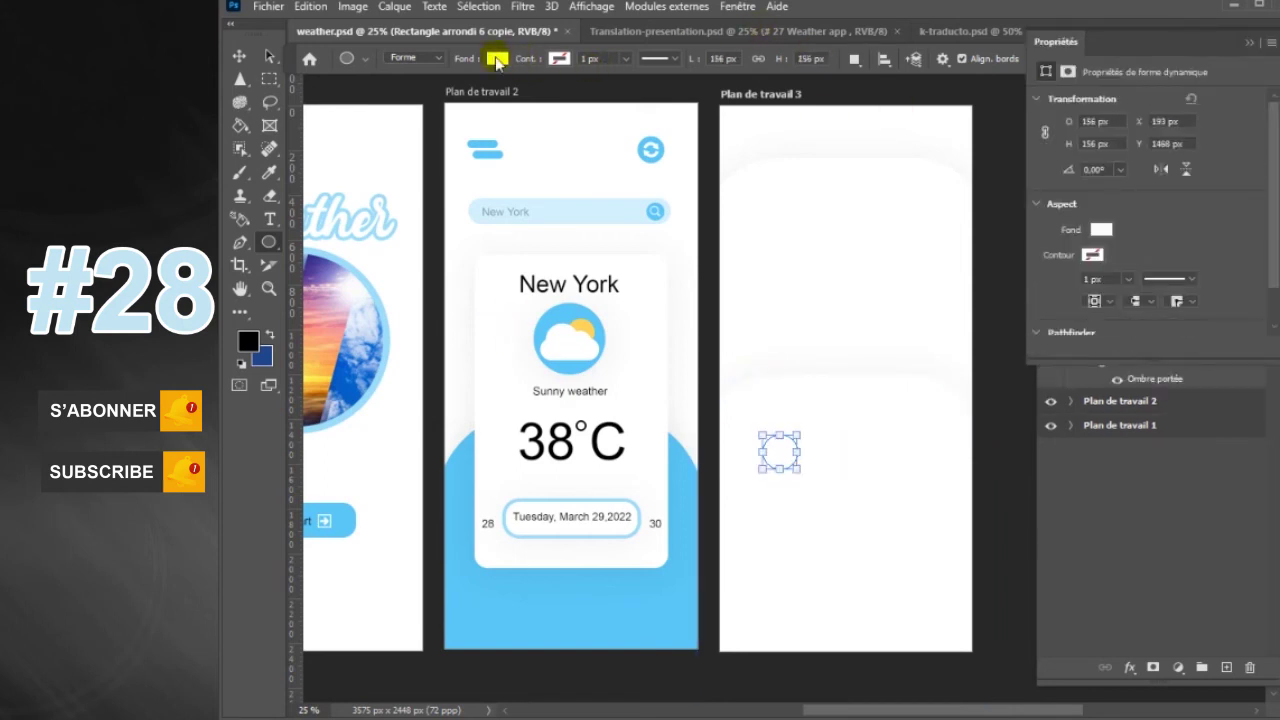
{"action": "left_click", "coordinate": [1250, 45]}
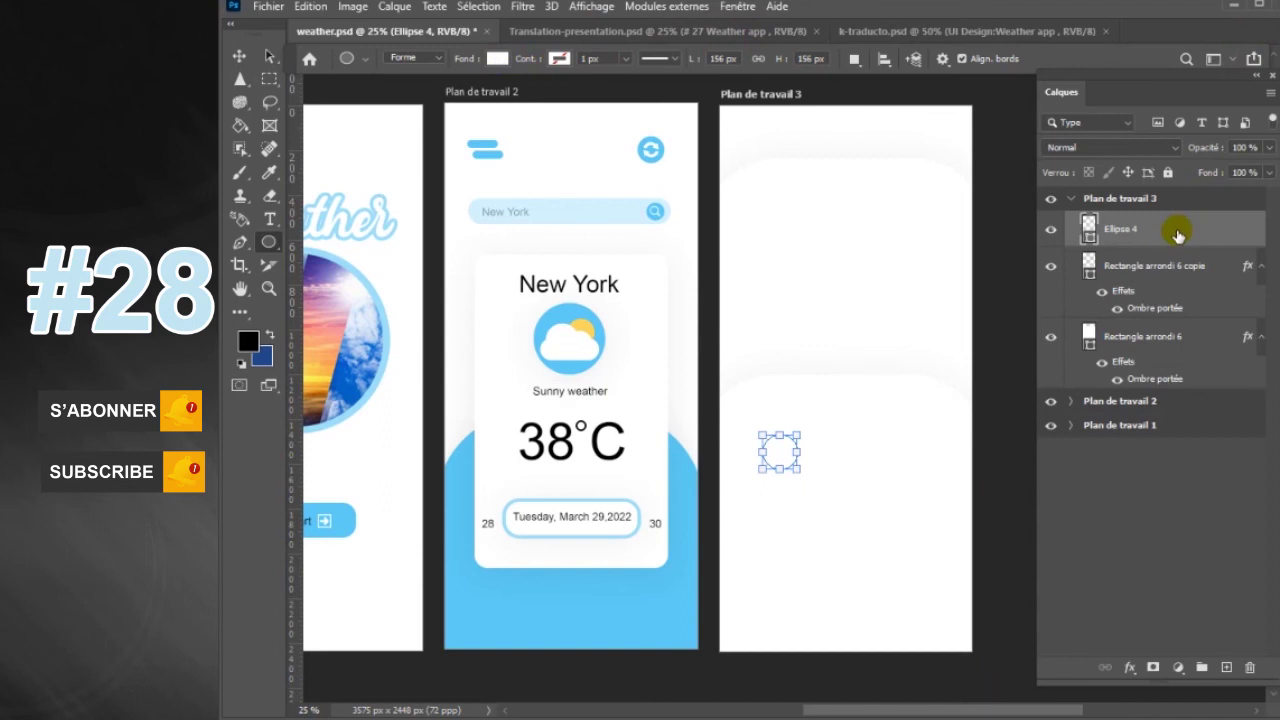
{"action": "right_click", "coordinate": [1172, 229]}
{"action": "left_click", "coordinate": [1237, 387]}
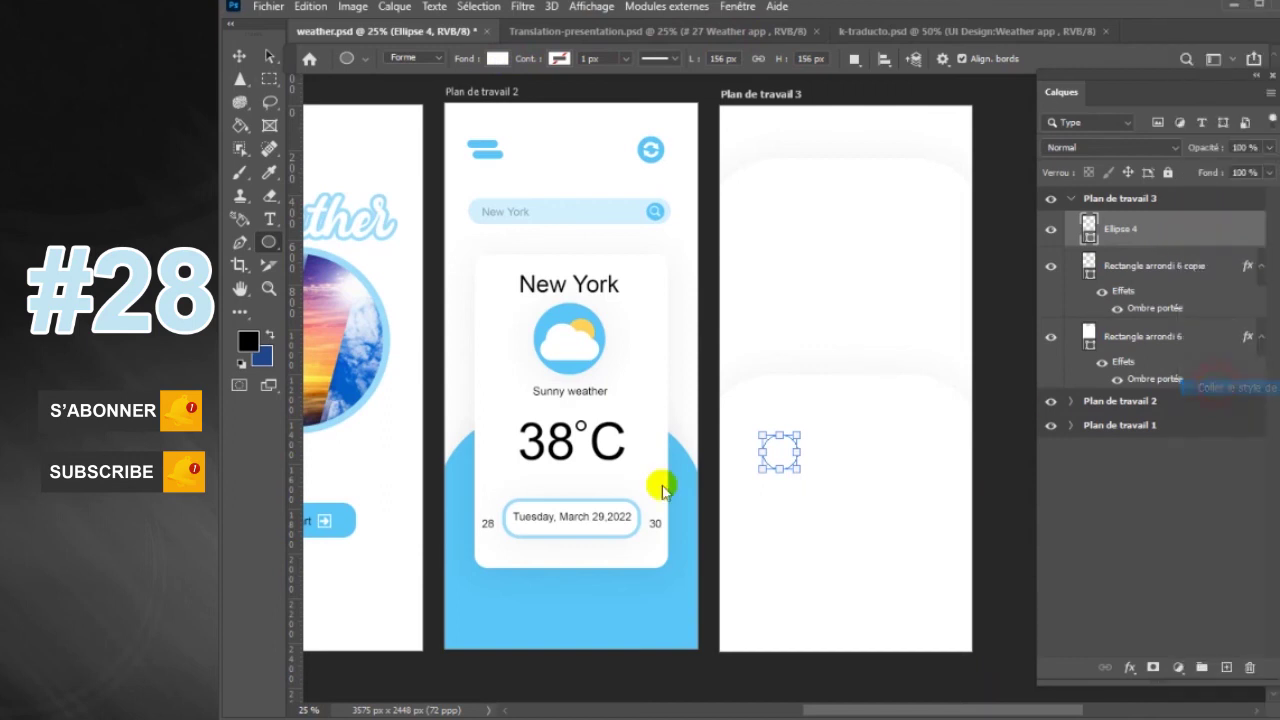
- Alt-drag two copies of the circle to the right to form a row of three
{"action": "left_click", "coordinate": [239, 56]}
{"action": "mouse_move", "coordinate": [771, 451]}
{"action": "left_mouse_down"}
{"action": "mouse_move", "coordinate": [768, 440]}
{"action": "mouse_move", "coordinate": [809, 429]}
{"action": "mouse_move", "coordinate": [905, 428]}
{"action": "left_mouse_up"}
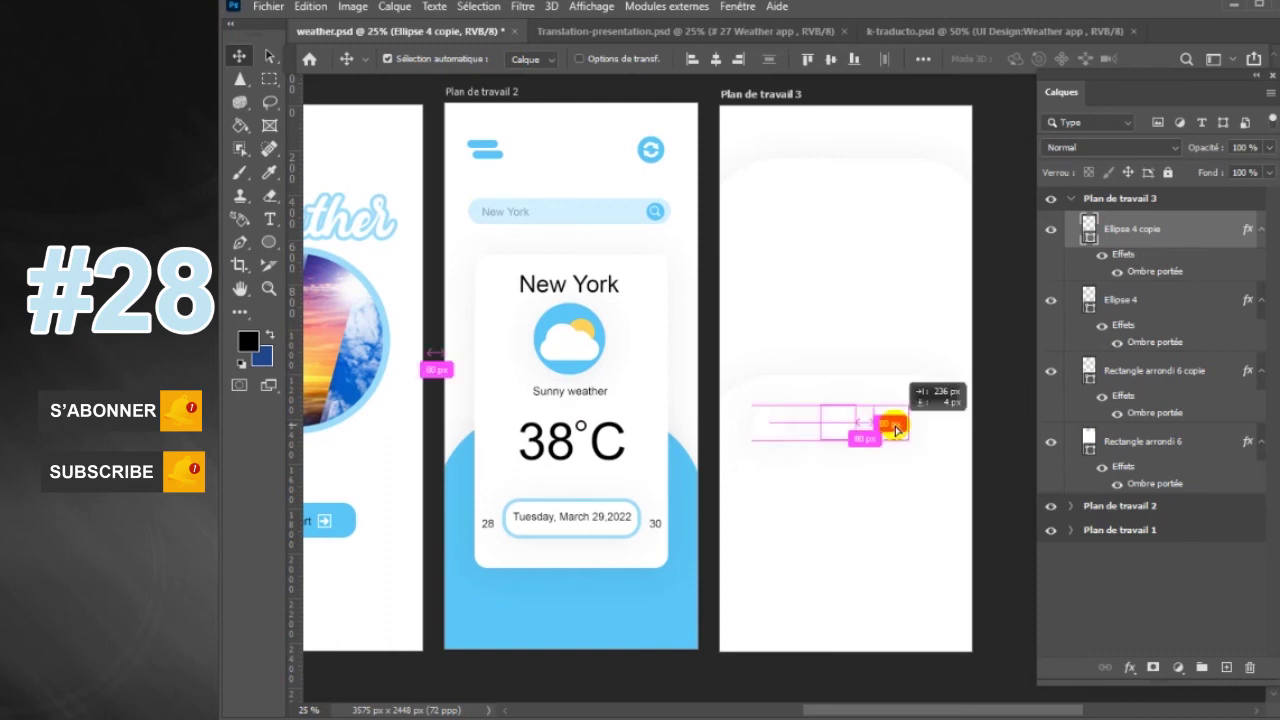
{"action": "left_click_drag", "start_coordinate": [905, 428], "coordinate": [908, 428]}
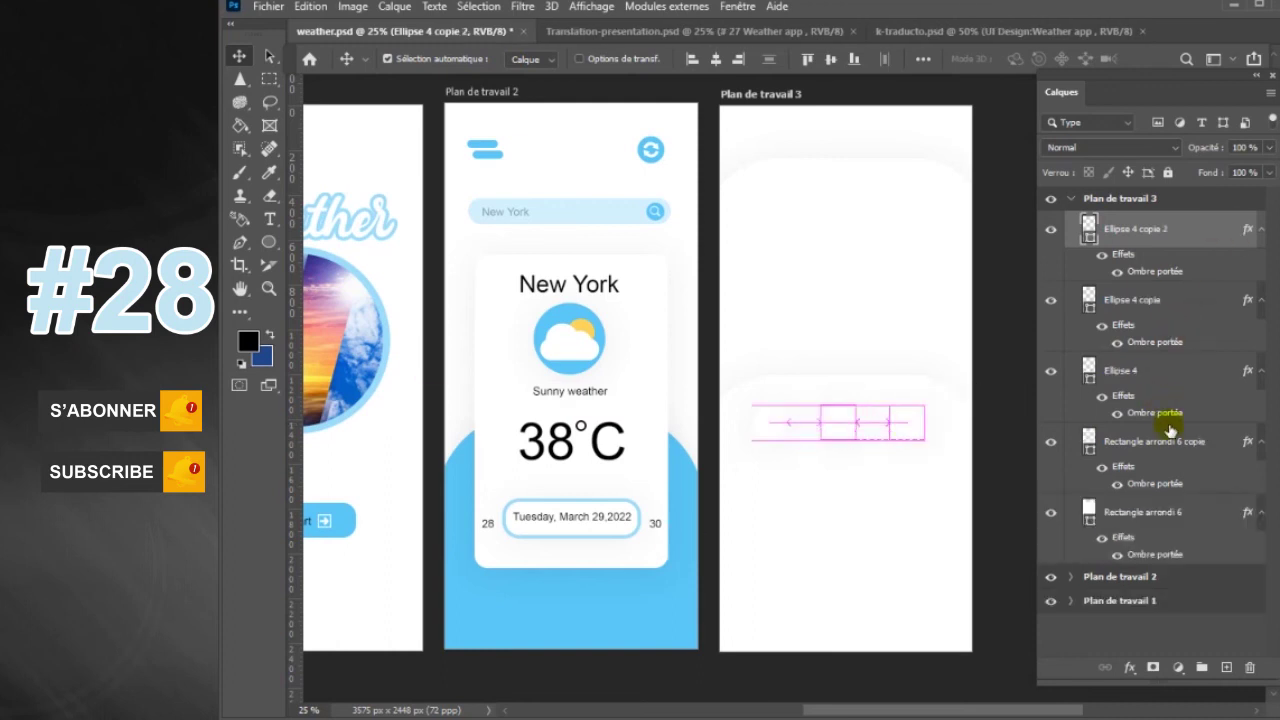
{"action": "left_click", "coordinate": [1180, 380]}
- Place the weather-icon-free-25 sheet as an embedded image over the first circle
{"action": "left_click", "coordinate": [1226, 667]}
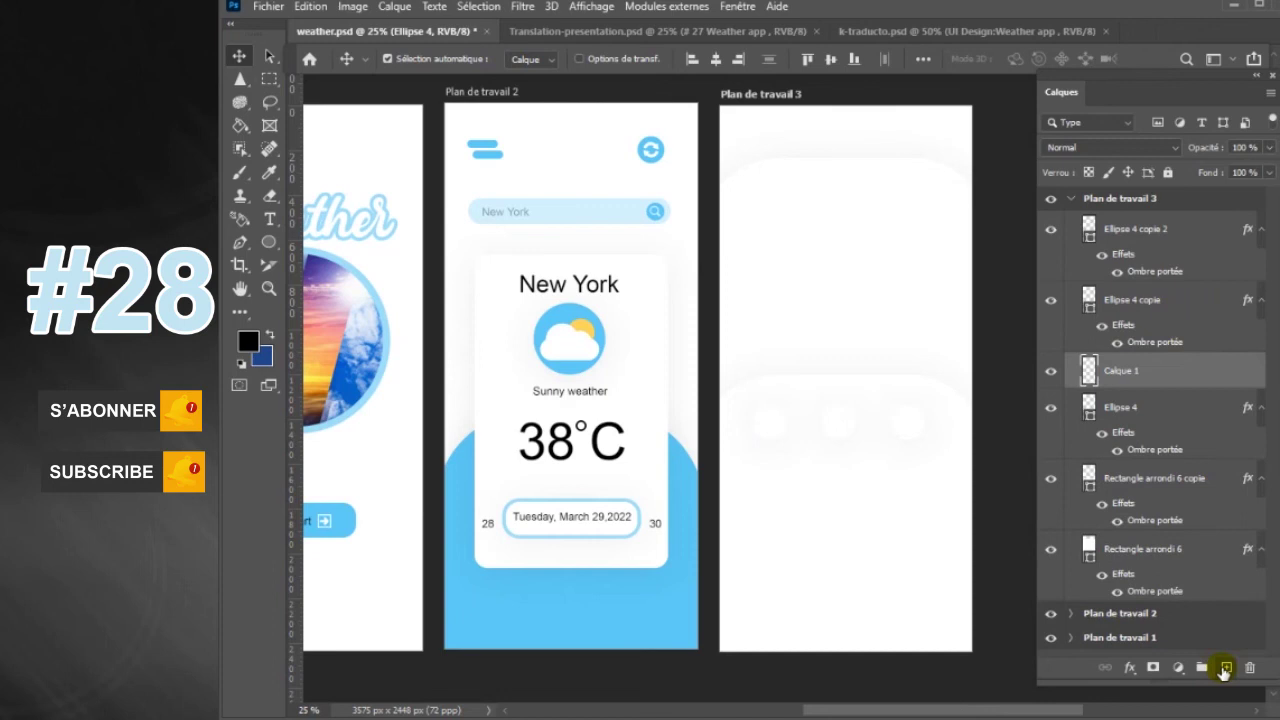
{"action": "left_click", "coordinate": [255, 7]}
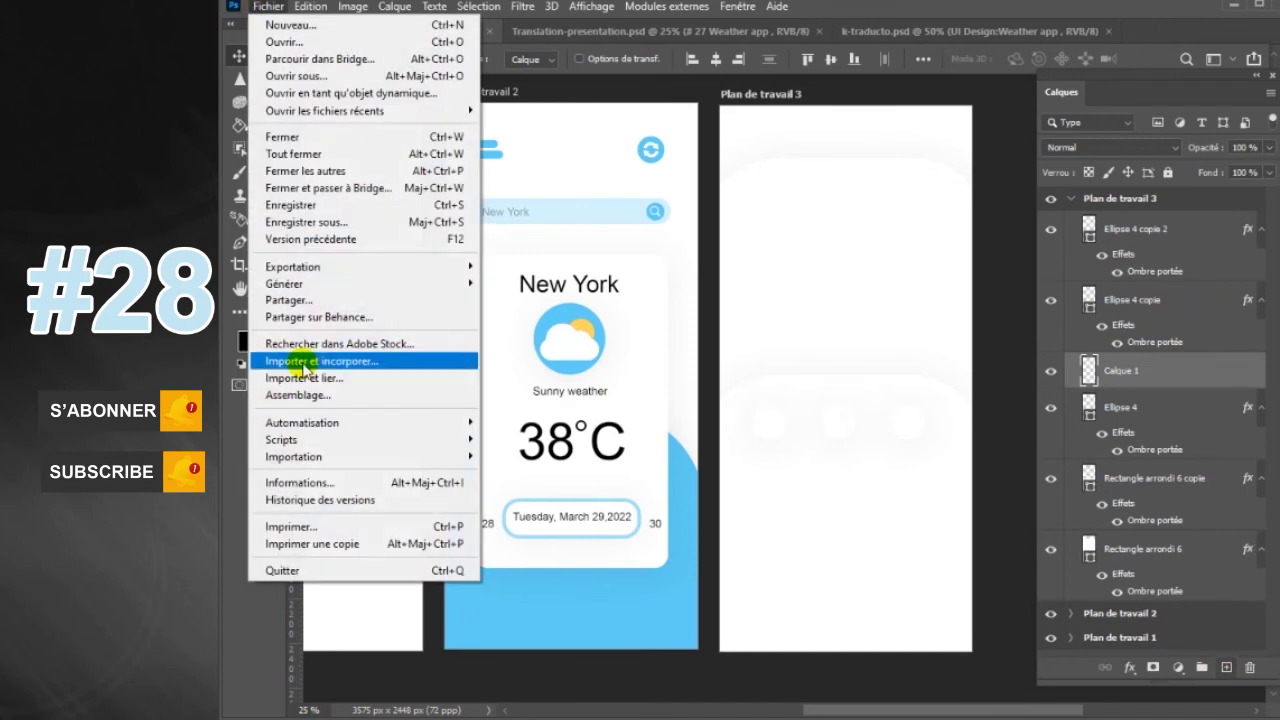
{"action": "left_click", "coordinate": [300, 358]}
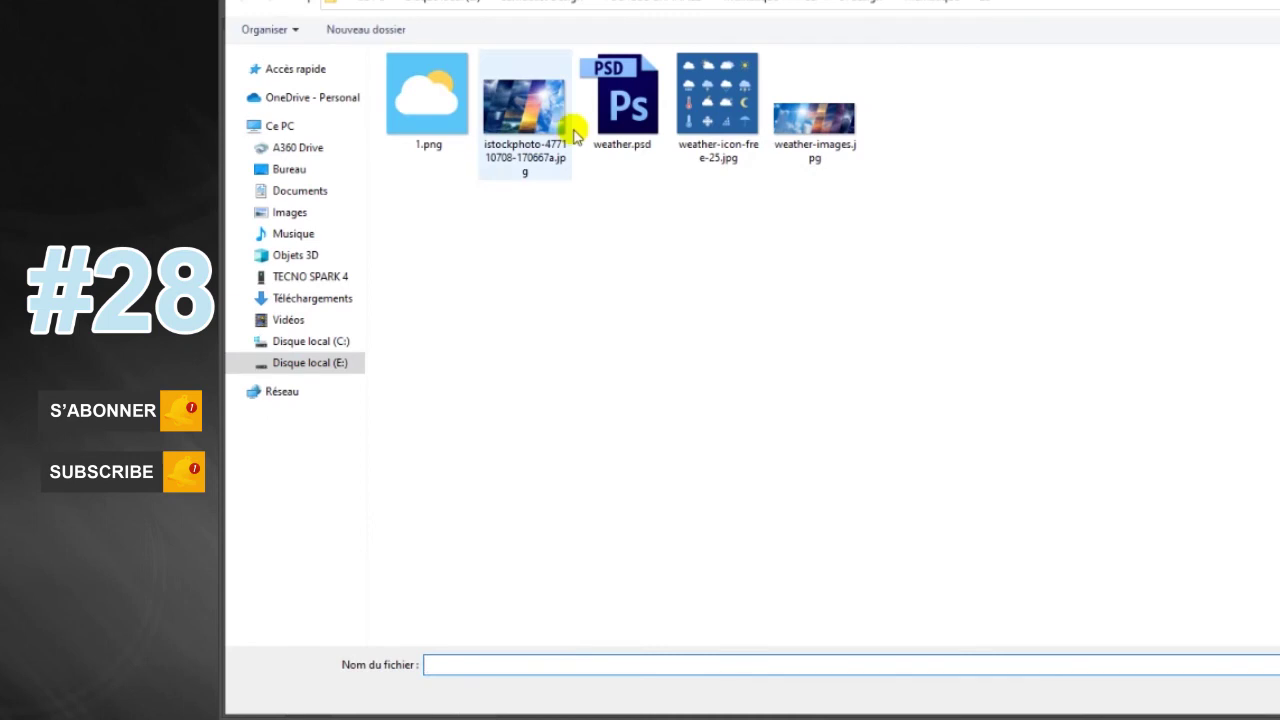
{"action": "double_click", "coordinate": [715, 120]}
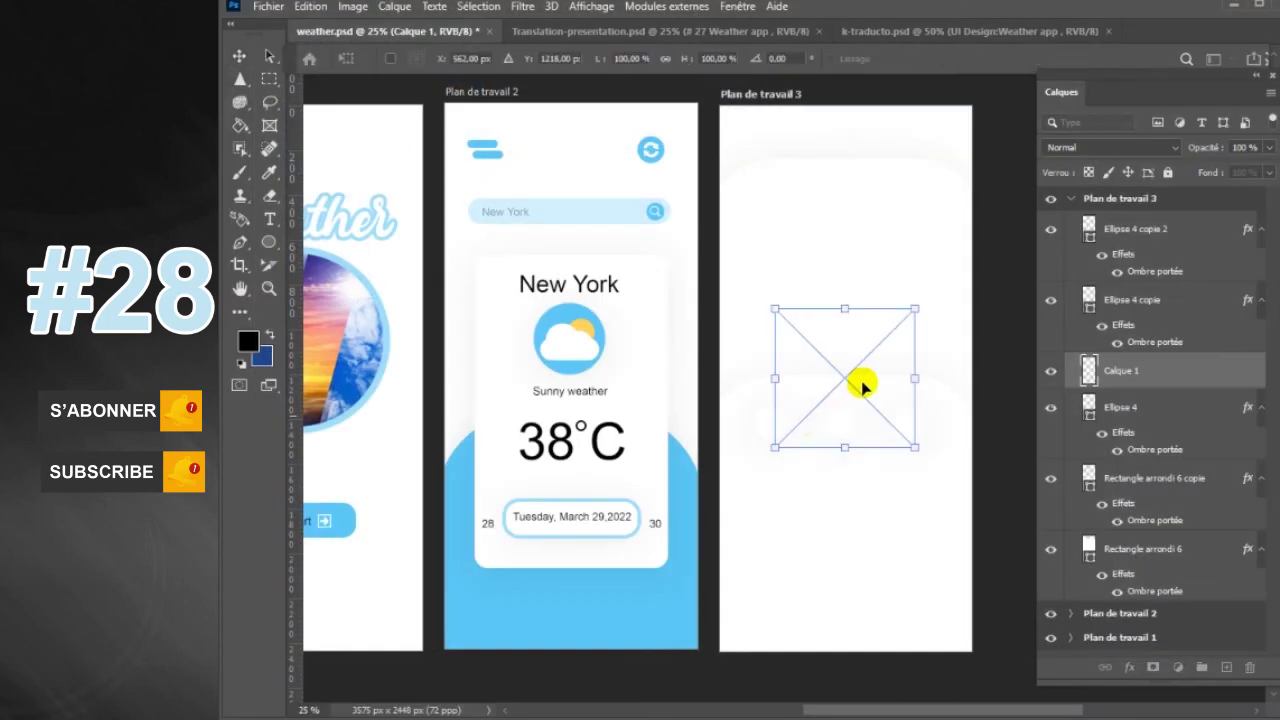
{"action": "left_click_drag", "start_coordinate": [862, 387], "coordinate": [829, 408]}
{"action": "key", "text": "Return"}
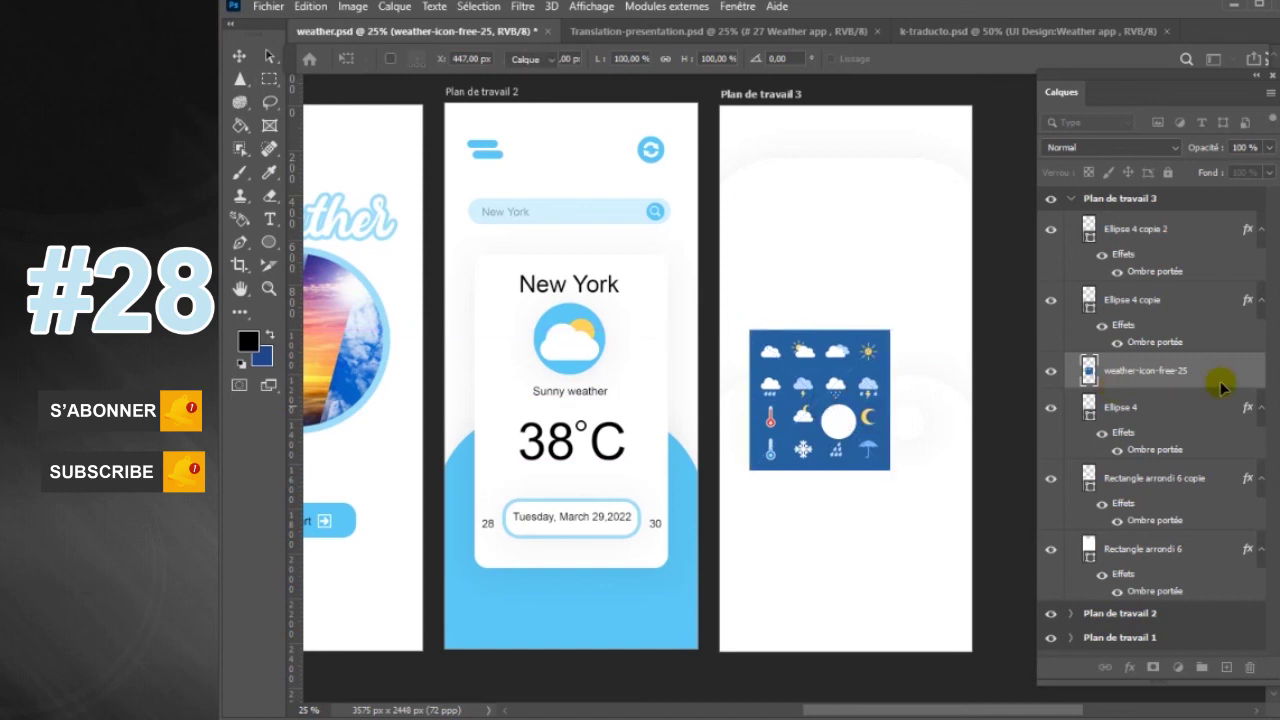
- Duplicate and hide the icon sheet copy, then clip the original to the first circle
{"action": "key", "text": "ctrl+j"}
{"action": "left_click", "coordinate": [1050, 371]}
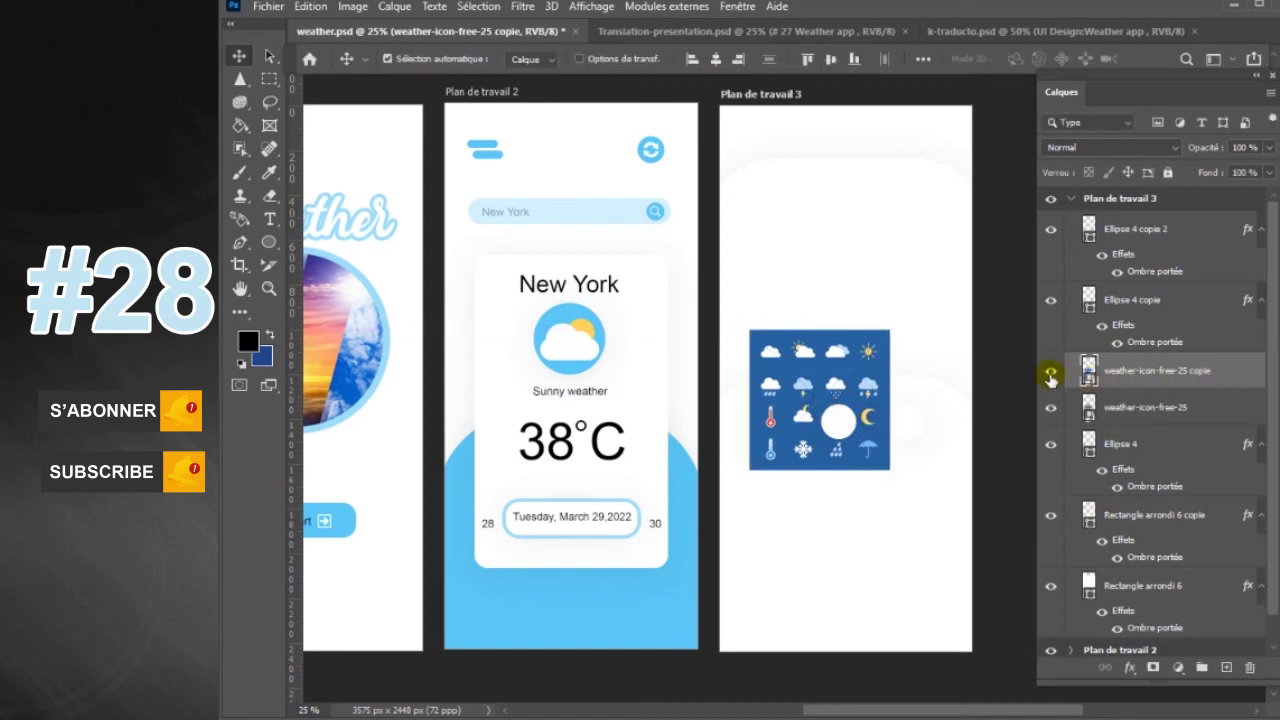
{"action": "left_click", "coordinate": [1210, 418]}
{"action": "right_click", "coordinate": [1202, 412]}
{"action": "left_click", "coordinate": [1245, 352]}
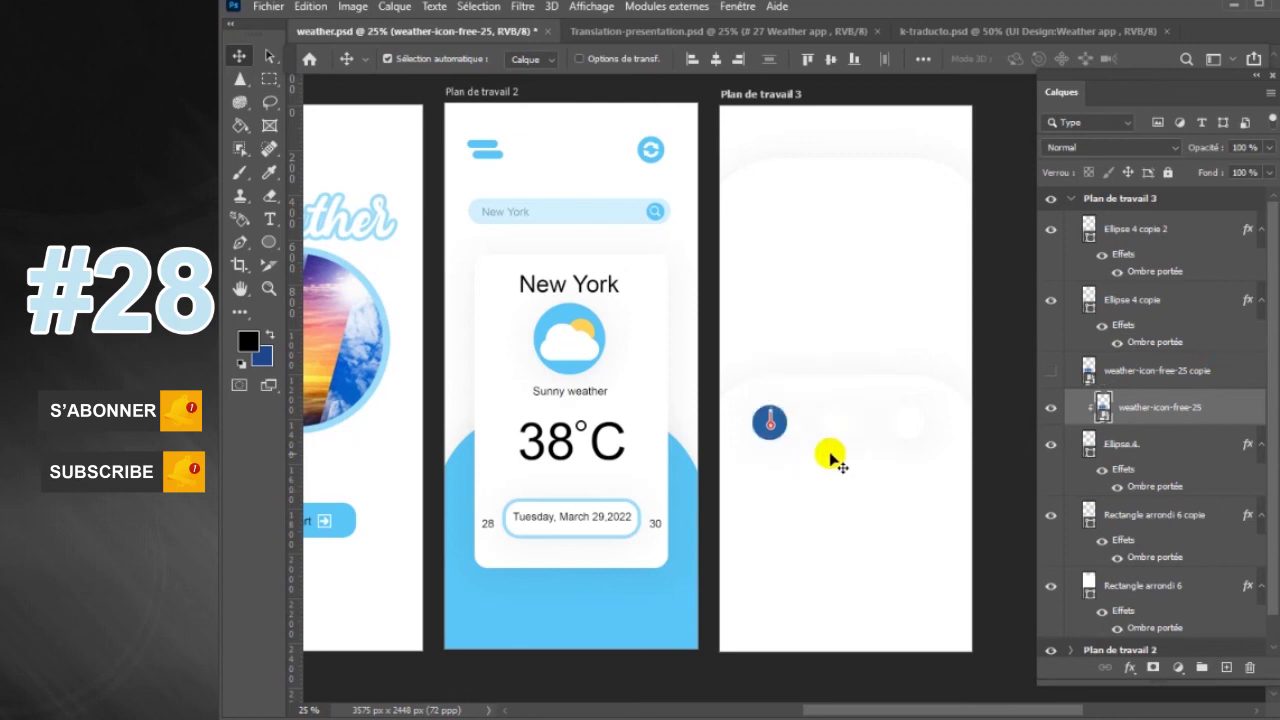
- Place a copy of the weather icon sheet over the second circle and clip it there to show the rain icon
{"action": "left_click", "coordinate": [1050, 371]}
{"action": "left_click", "coordinate": [1152, 376]}
{"action": "left_click_drag", "start_coordinate": [1152, 376], "coordinate": [1172, 302]}
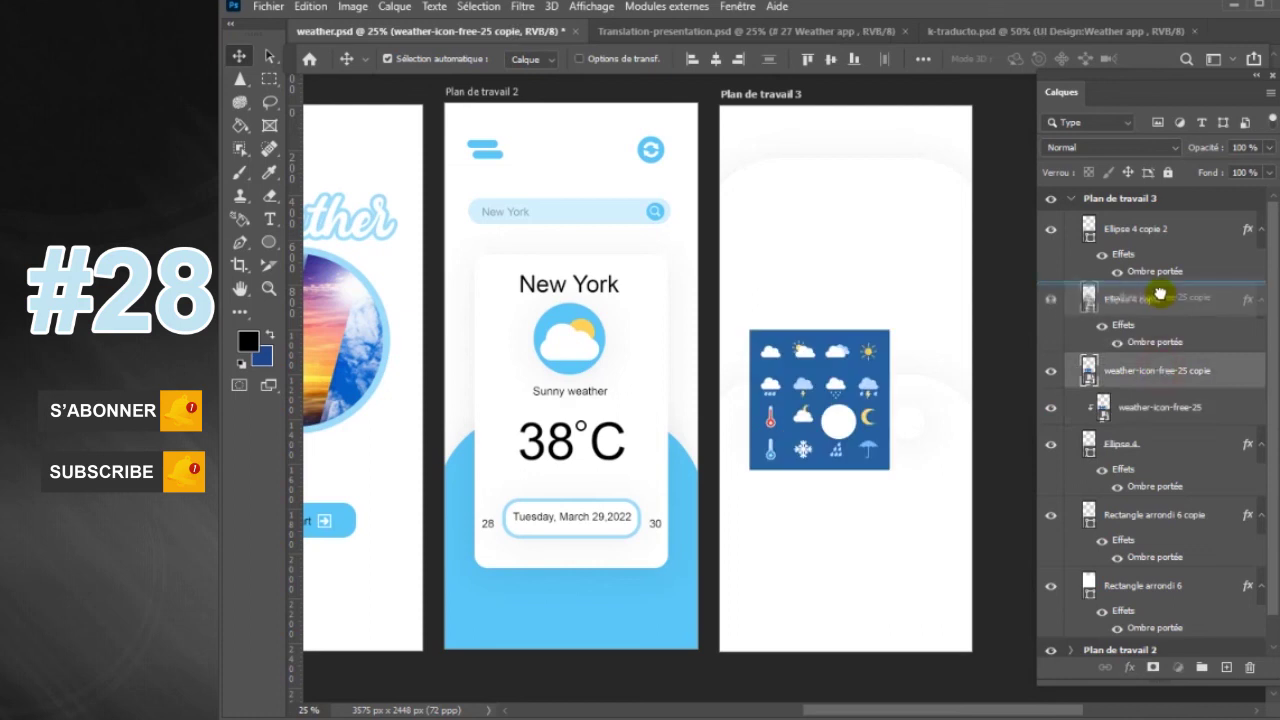
{"action": "mouse_move", "coordinate": [815, 383]}
{"action": "left_mouse_down"}
{"action": "mouse_move", "coordinate": [833, 352]}
{"action": "mouse_move", "coordinate": [833, 376]}
{"action": "left_mouse_up"}
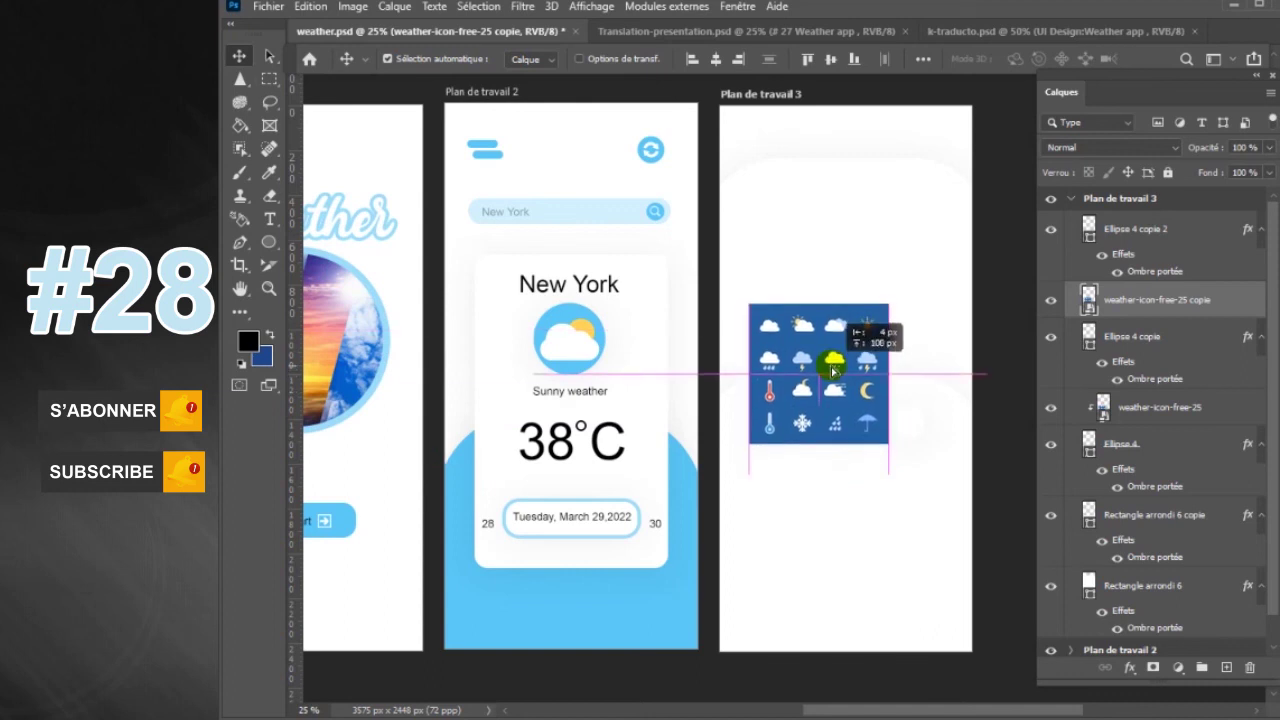
{"action": "left_click_drag", "start_coordinate": [833, 376], "coordinate": [831, 362]}
{"action": "right_click", "coordinate": [1240, 300]}
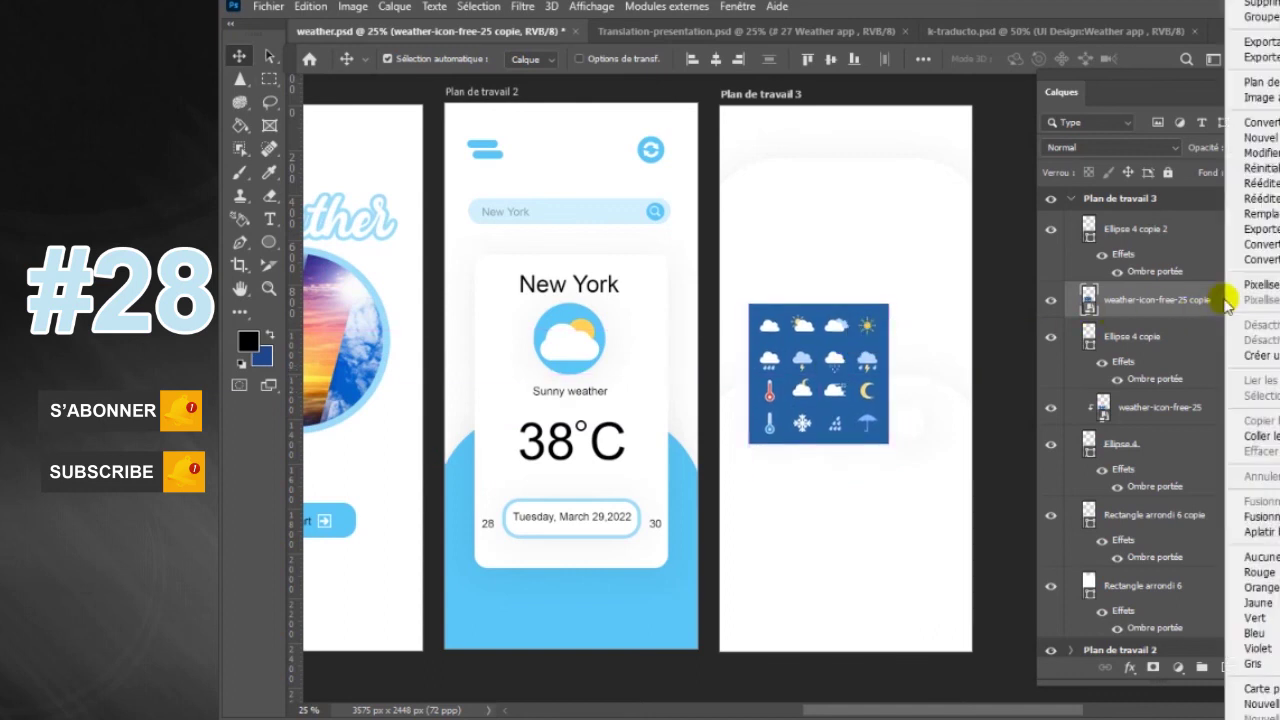
{"action": "left_click", "coordinate": [1250, 356]}
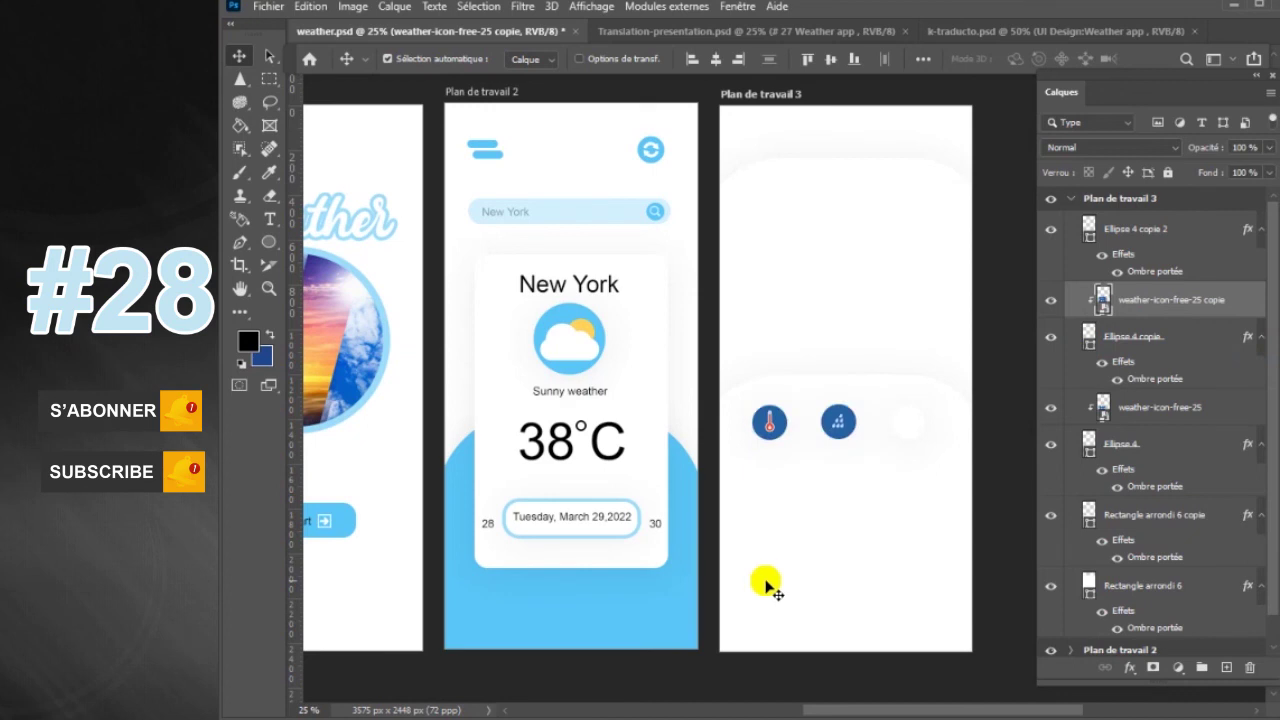
- Duplicate the icon sheet into the third circle showing the cloud-with-sun icon at 63% opacity
{"action": "mouse_move", "coordinate": [1155, 290]}
{"action": "left_mouse_down"}
{"action": "mouse_move", "coordinate": [1200, 308]}
{"action": "mouse_move", "coordinate": [1185, 215]}
{"action": "left_mouse_up"}
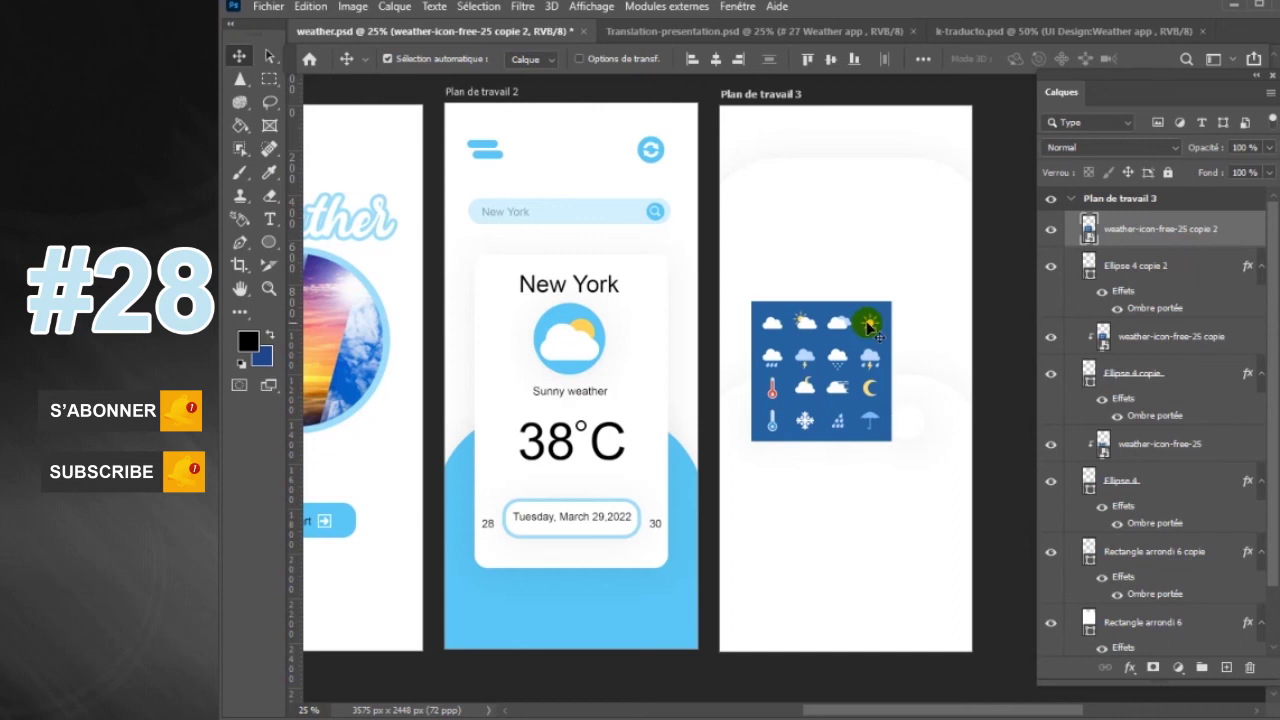
{"action": "left_click_drag", "start_coordinate": [828, 358], "coordinate": [915, 459]}
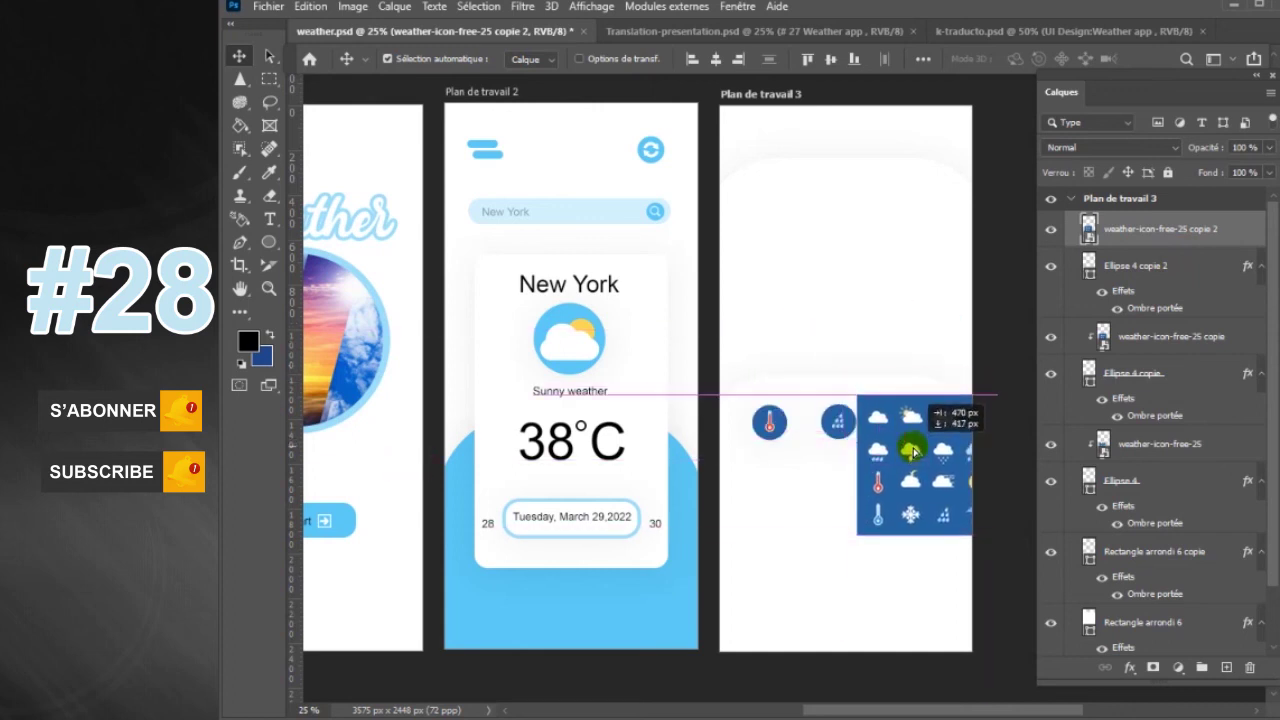
{"action": "right_click", "coordinate": [1238, 230]}
{"action": "left_click", "coordinate": [1258, 356]}
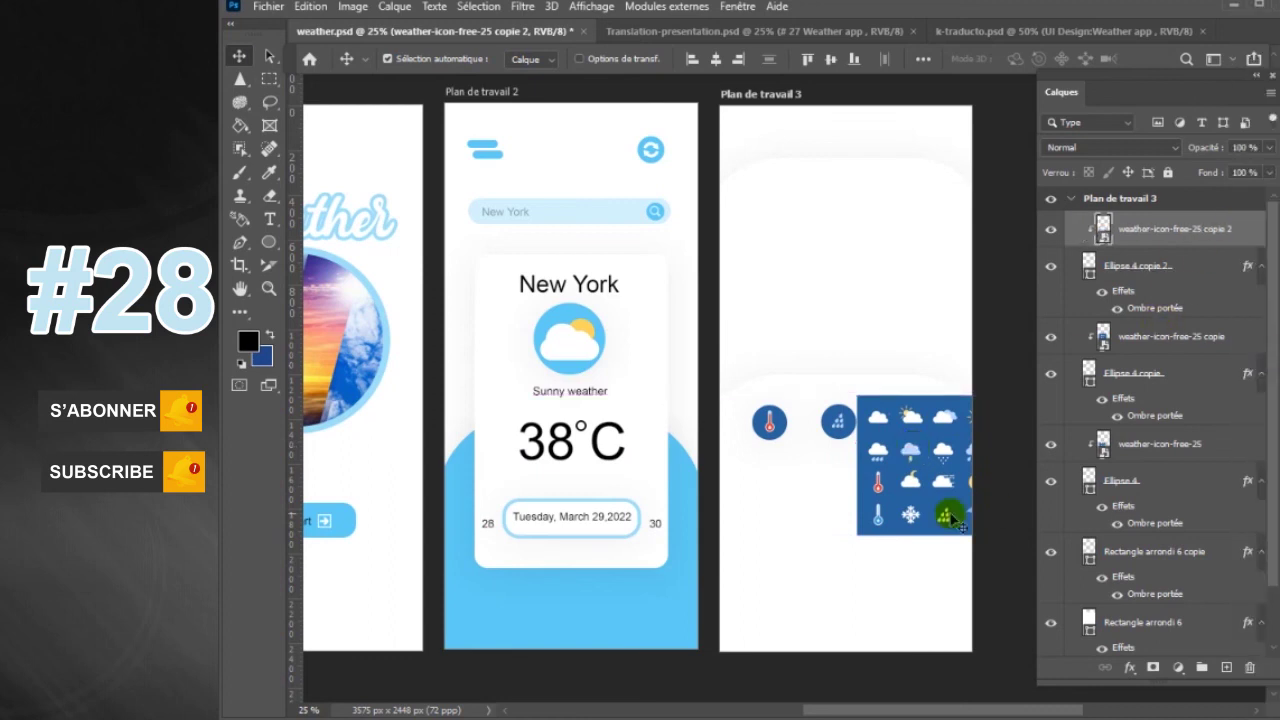
{"action": "left_click_drag", "start_coordinate": [951, 514], "coordinate": [915, 420]}
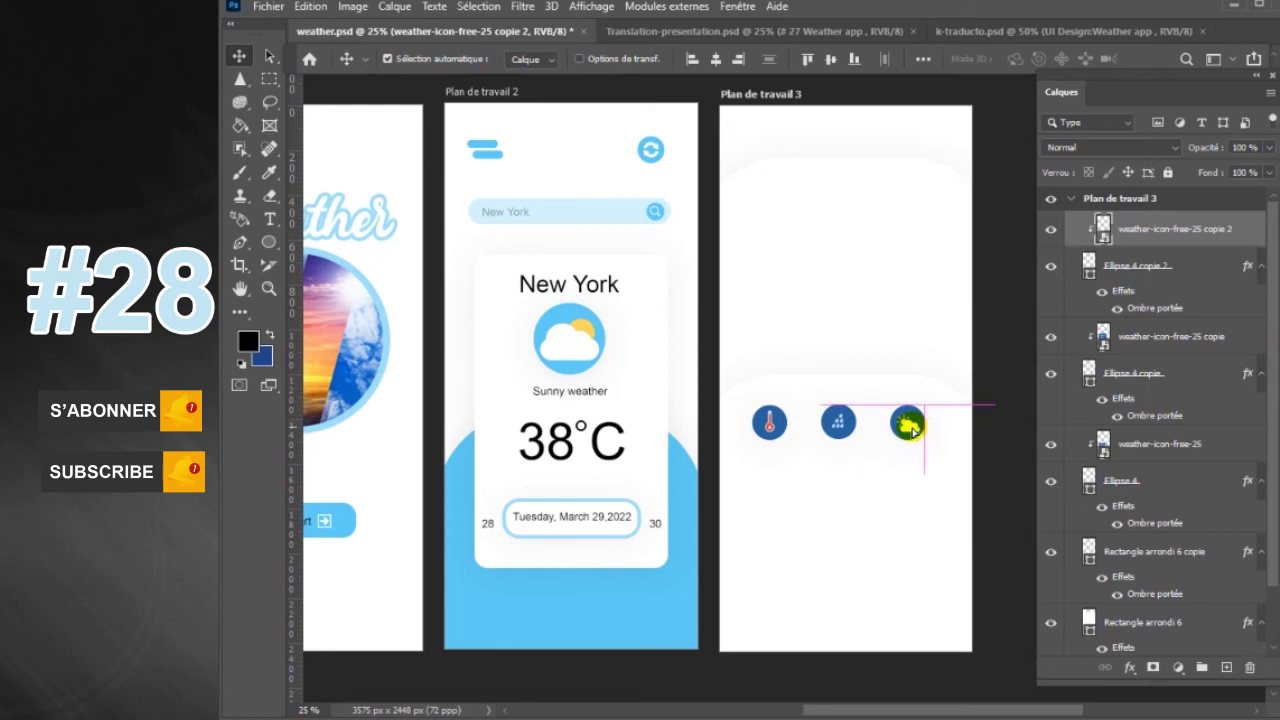
{"action": "left_click_drag", "start_coordinate": [924, 436], "coordinate": [914, 429]}
{"action": "left_click", "coordinate": [1268, 147]}
{"action": "left_click_drag", "start_coordinate": [1266, 170], "coordinate": [1238, 173]}
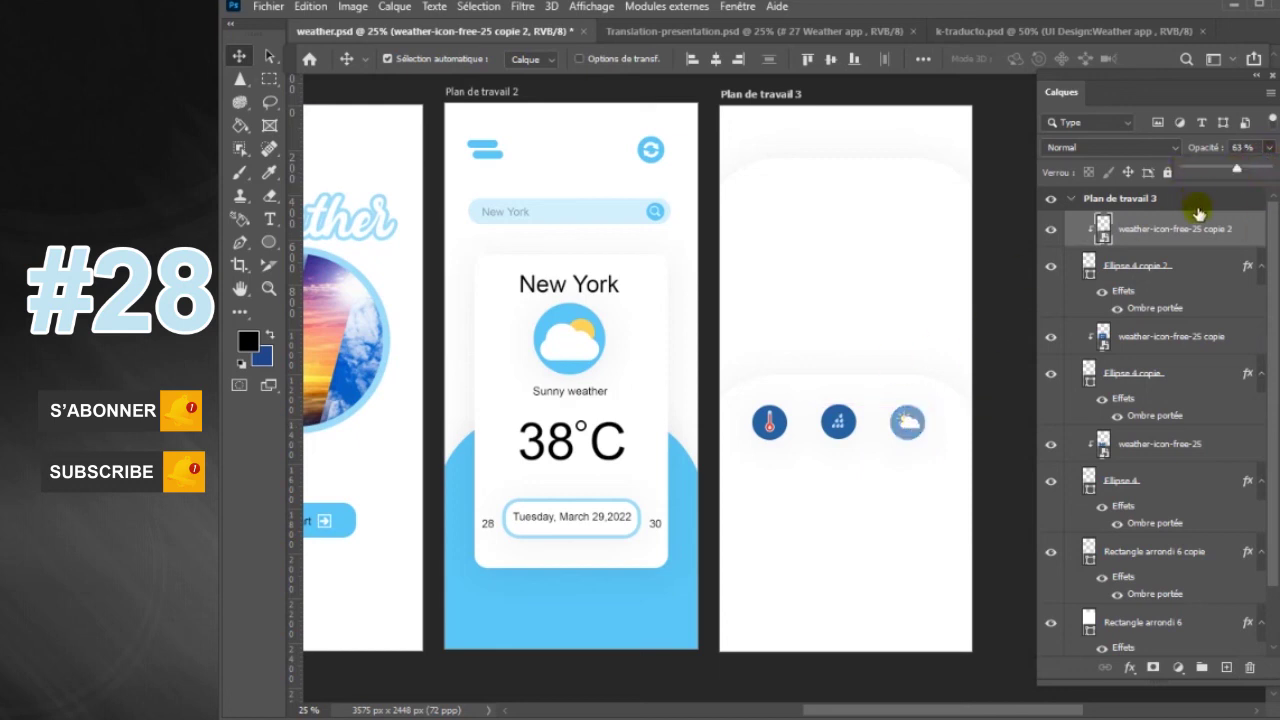
- Set the rain and thermometer icon layers to 63% opacity, then select all icon and circle layers
{"action": "left_click", "coordinate": [1203, 348]}
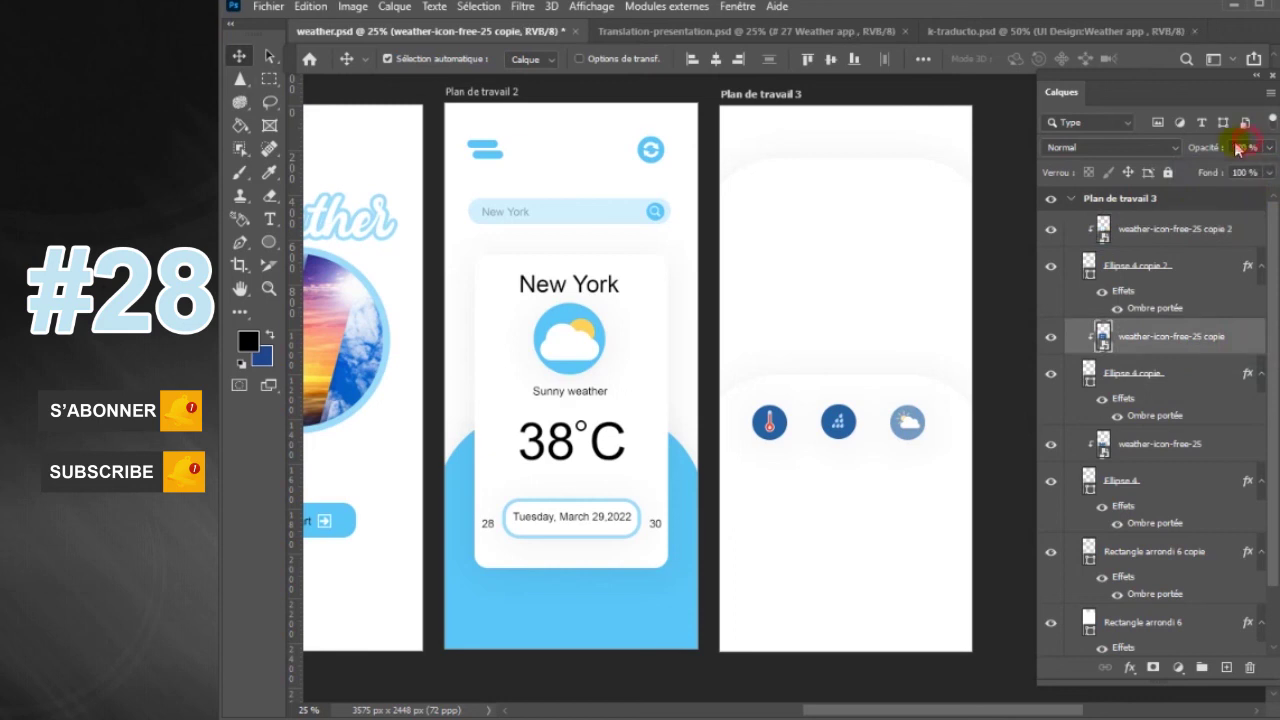
{"action": "type", "text": "63"}
{"action": "key", "text": "Tab"}
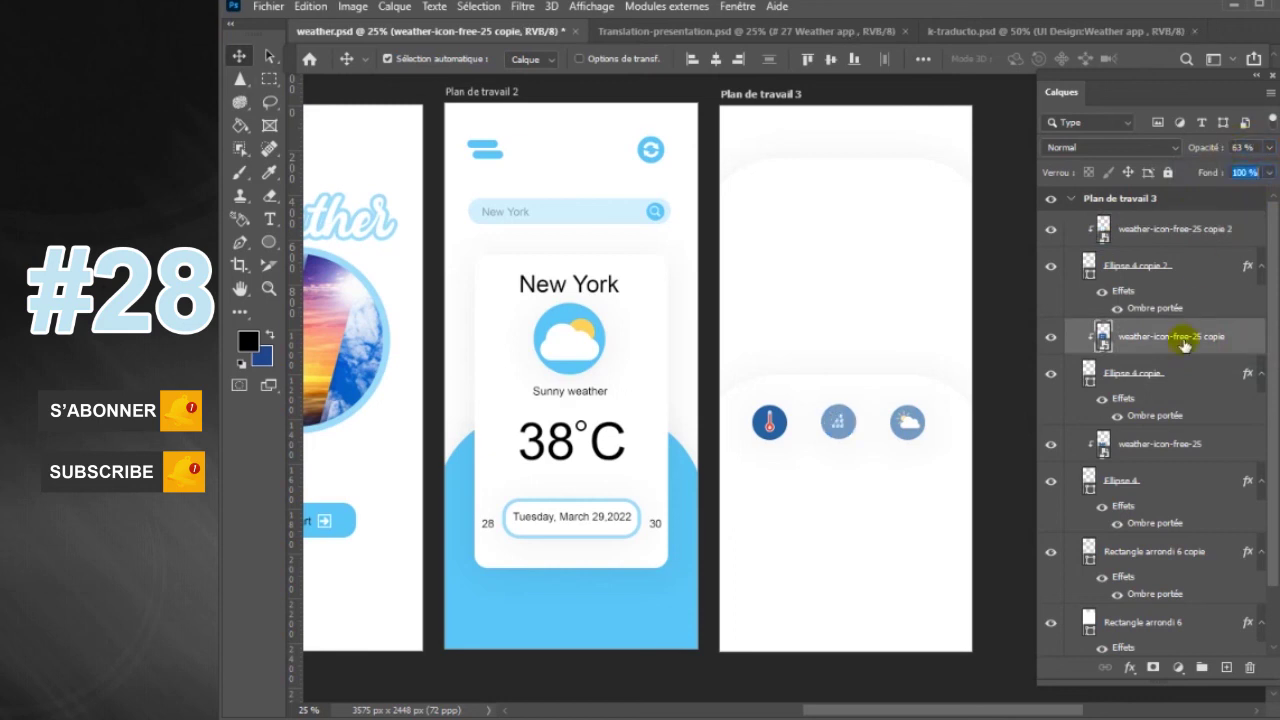
{"action": "left_click", "coordinate": [1194, 443]}
{"action": "left_click", "coordinate": [1232, 148]}
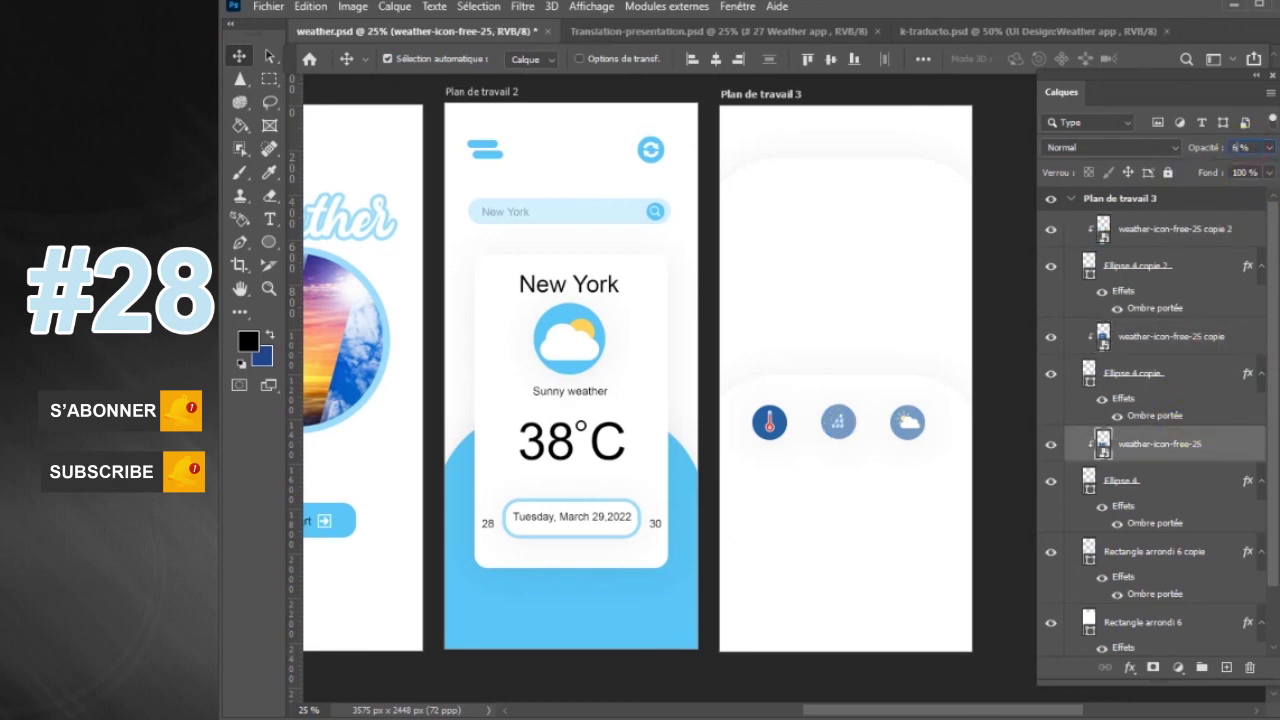
{"action": "type", "text": "63"}
{"action": "key", "text": "Return"}
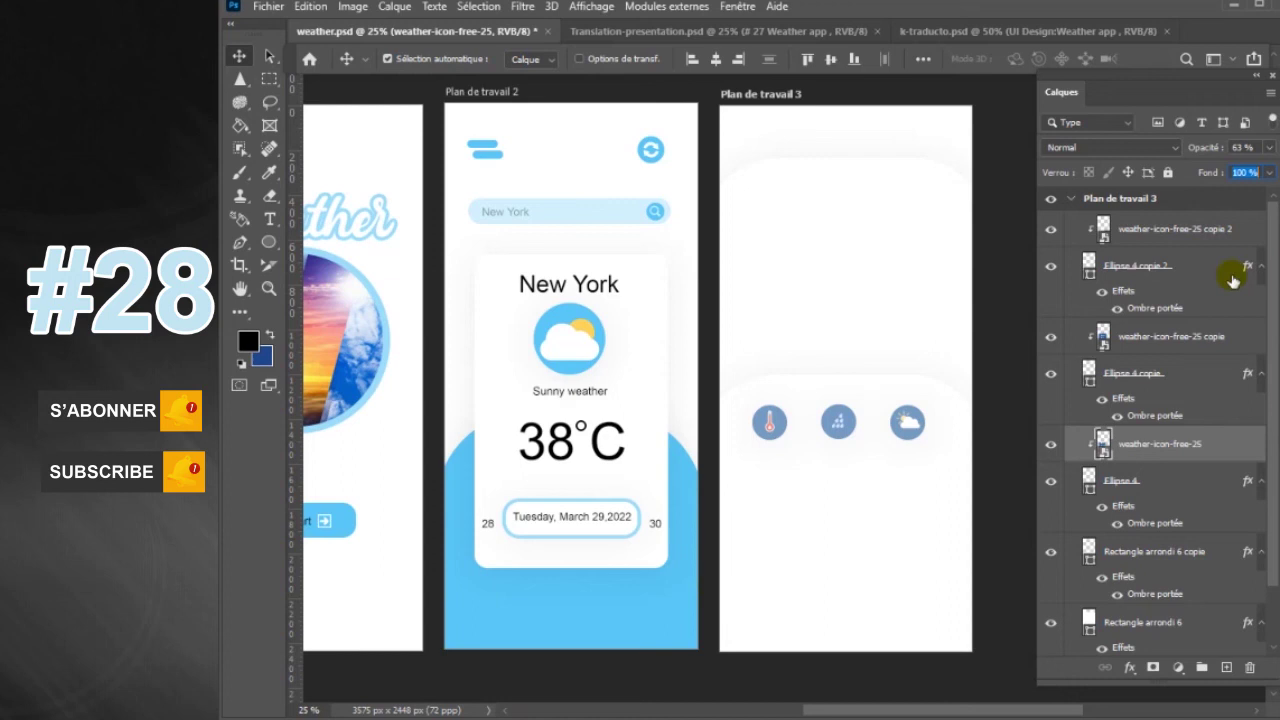
{"action": "left_click", "coordinate": [1194, 228]}
{"action": "left_click", "coordinate": [1184, 503], "text": "shift"}
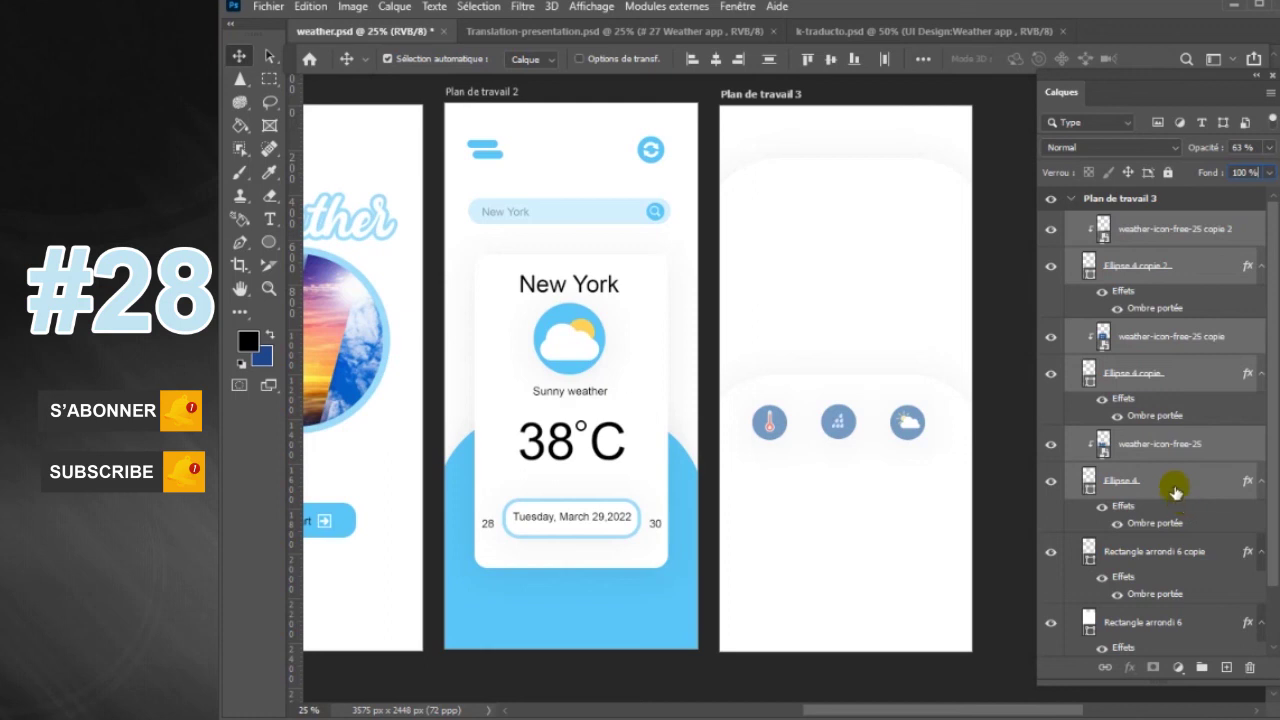
- Nudge the selected icons and circles to the right with Free Transform
{"action": "key", "text": "ctrl+t"}
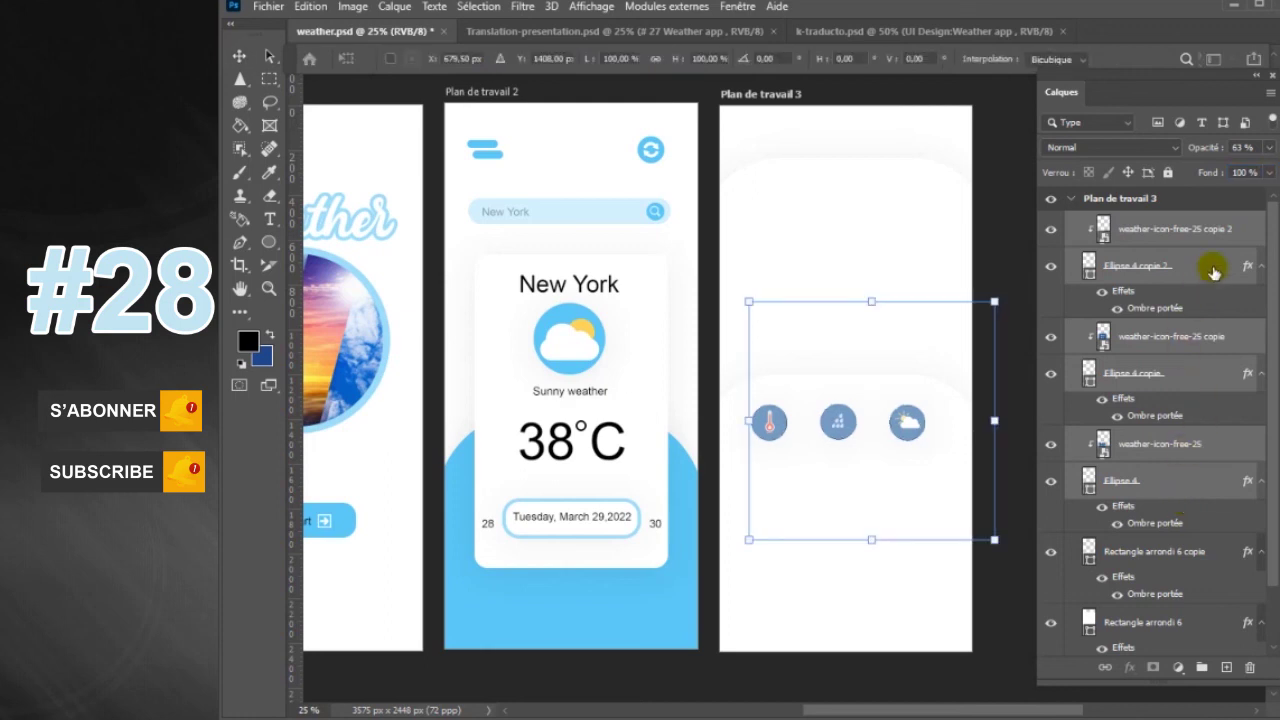
{"action": "key", "text": "shift+Right"}
{"action": "key", "text": "shift+Right"}
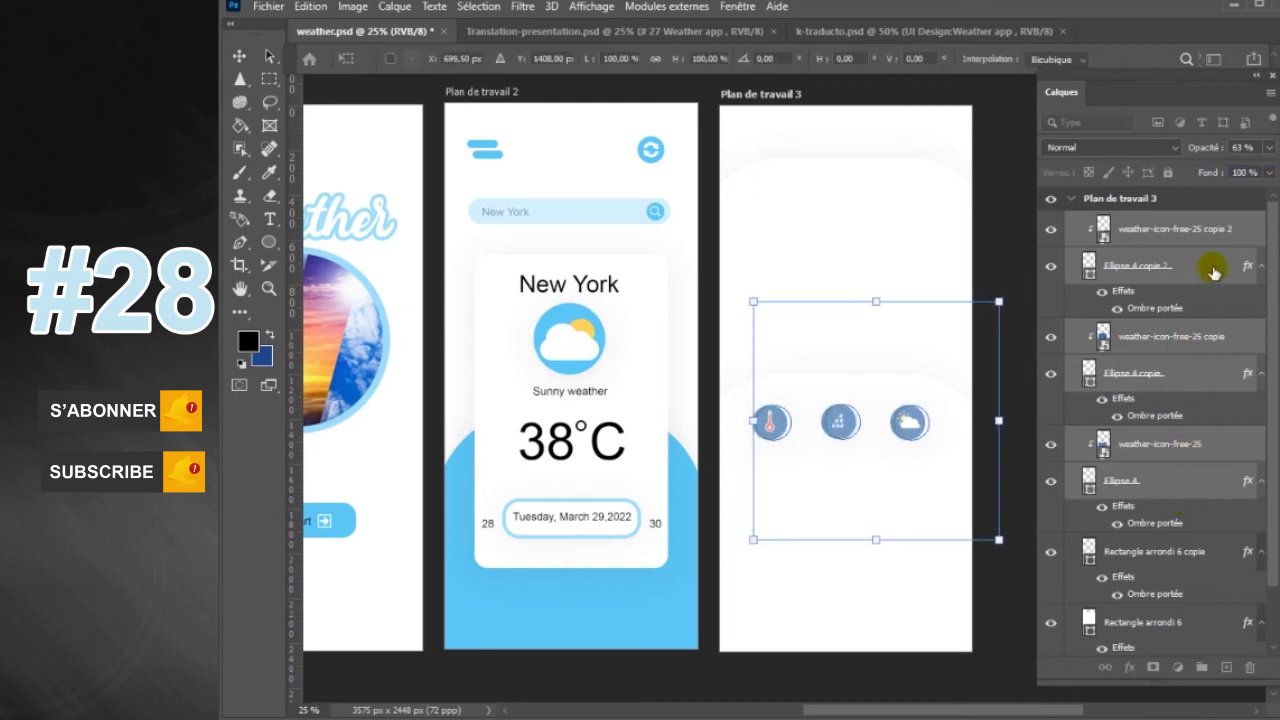
{"action": "key", "text": "Return"}
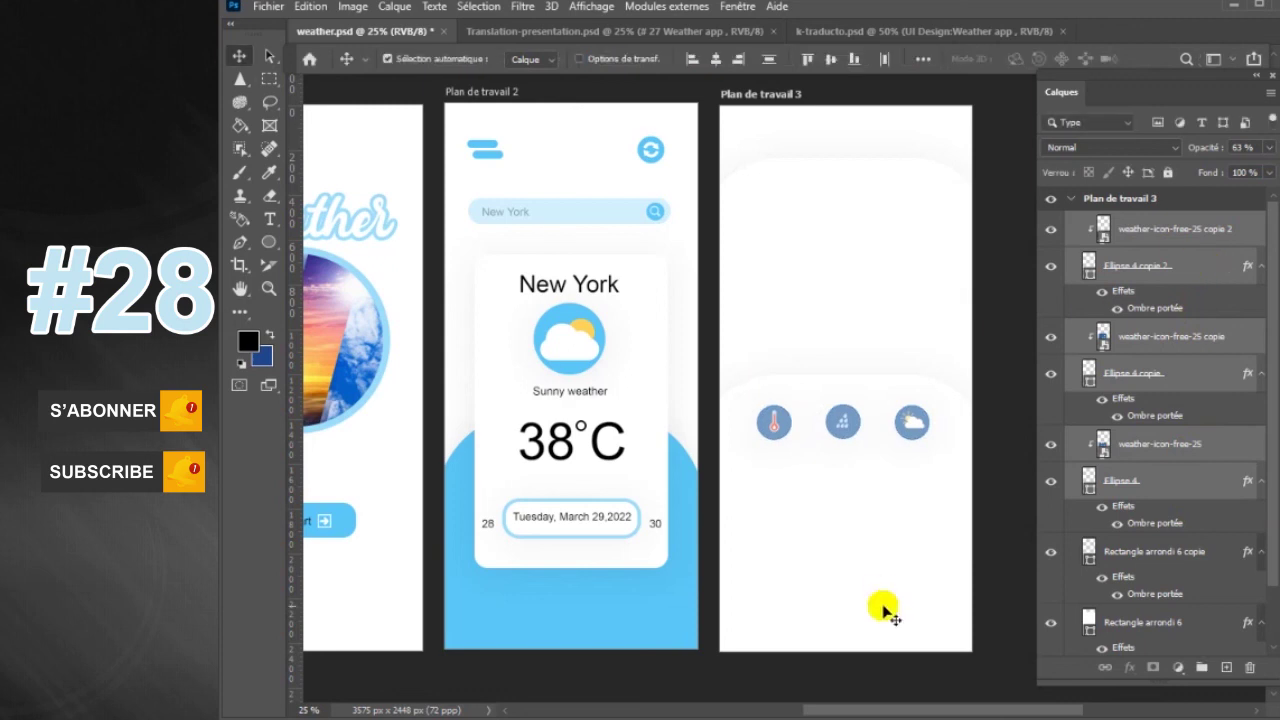
- Edit the 38°C temperature text and collapse the artboard 2 and 3 layer groups
{"action": "left_click", "coordinate": [269, 218]}
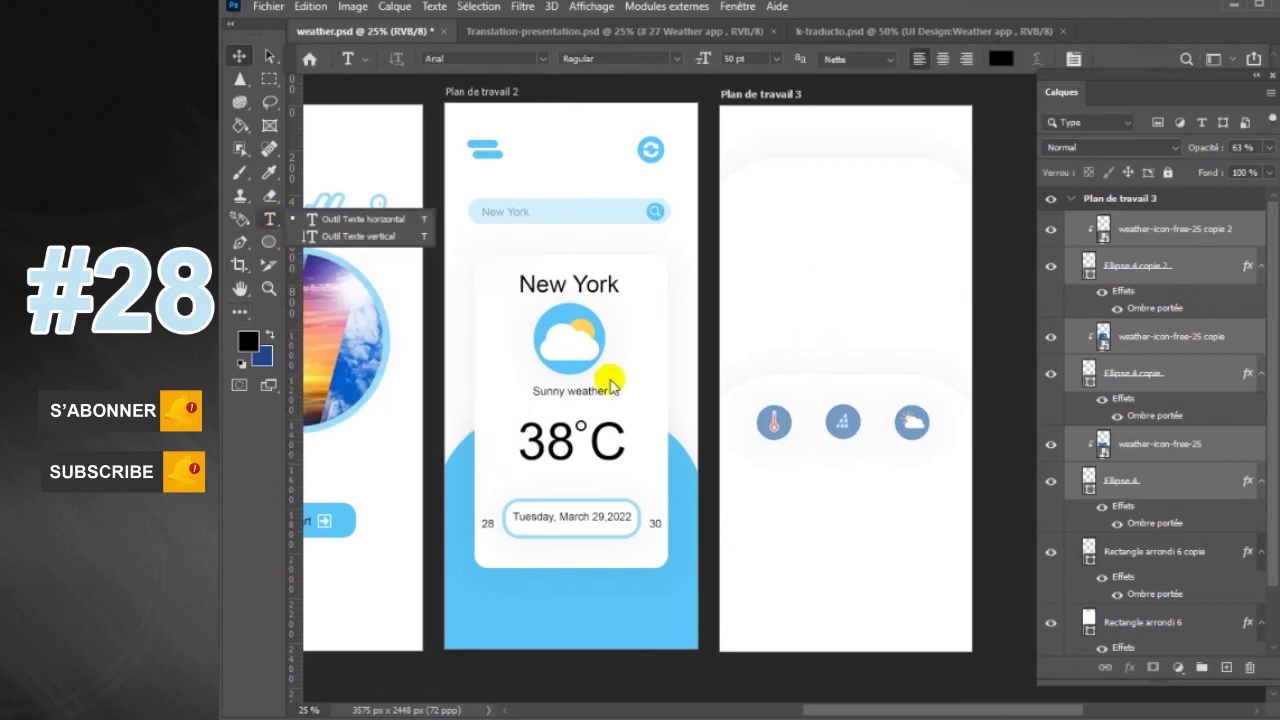
{"action": "left_click", "coordinate": [590, 442]}
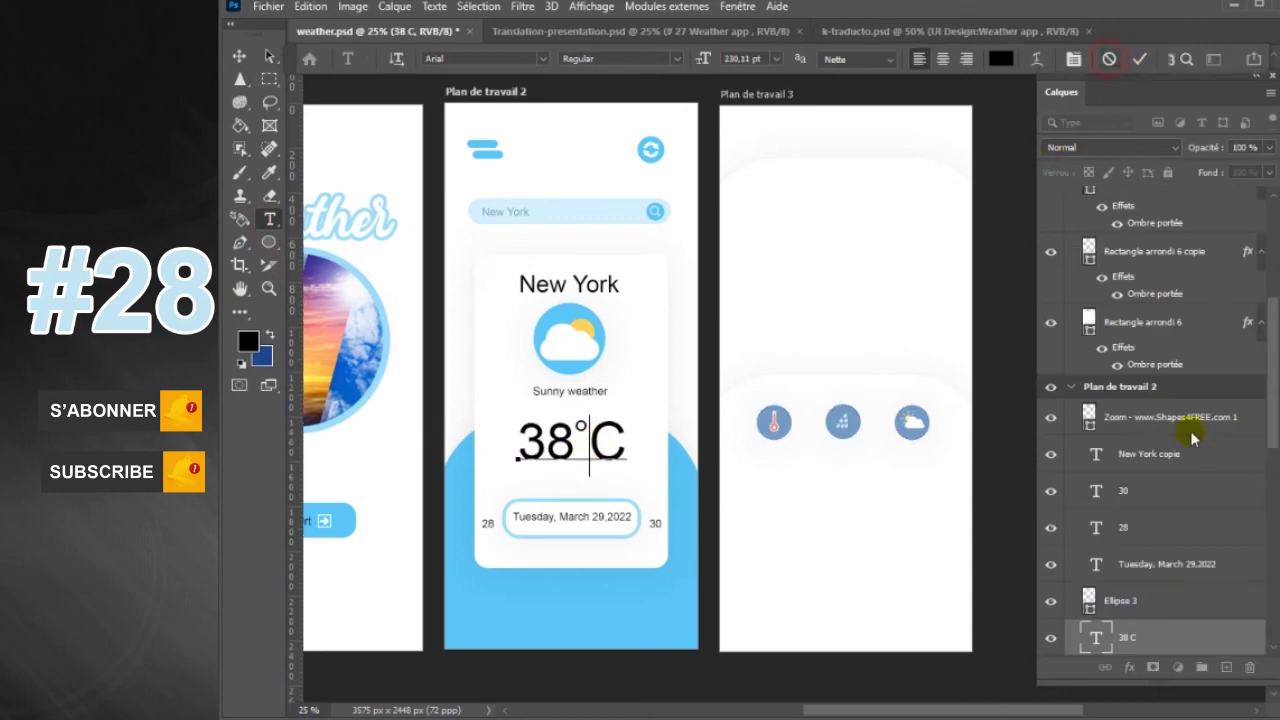
{"action": "left_click", "coordinate": [1071, 388]}
{"action": "left_click_drag", "start_coordinate": [1272, 310], "coordinate": [1271, 246]}
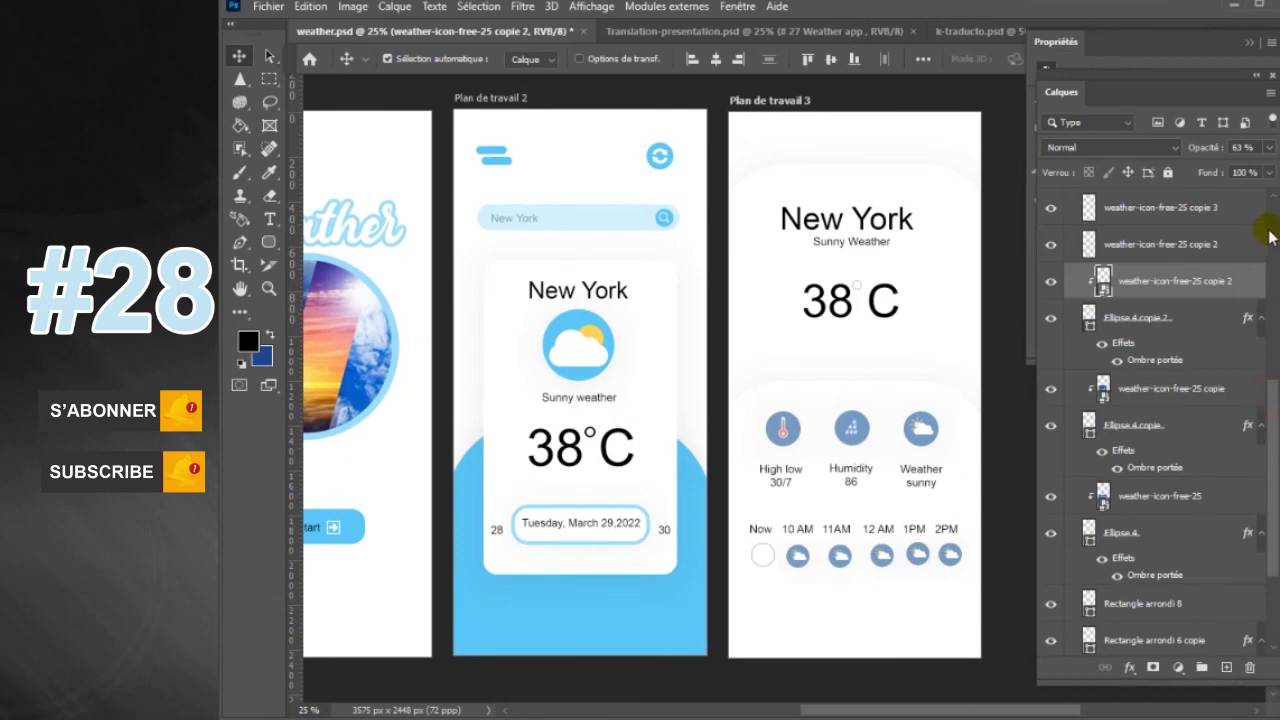
{"action": "left_click_drag", "start_coordinate": [1273, 387], "coordinate": [1271, 200]}
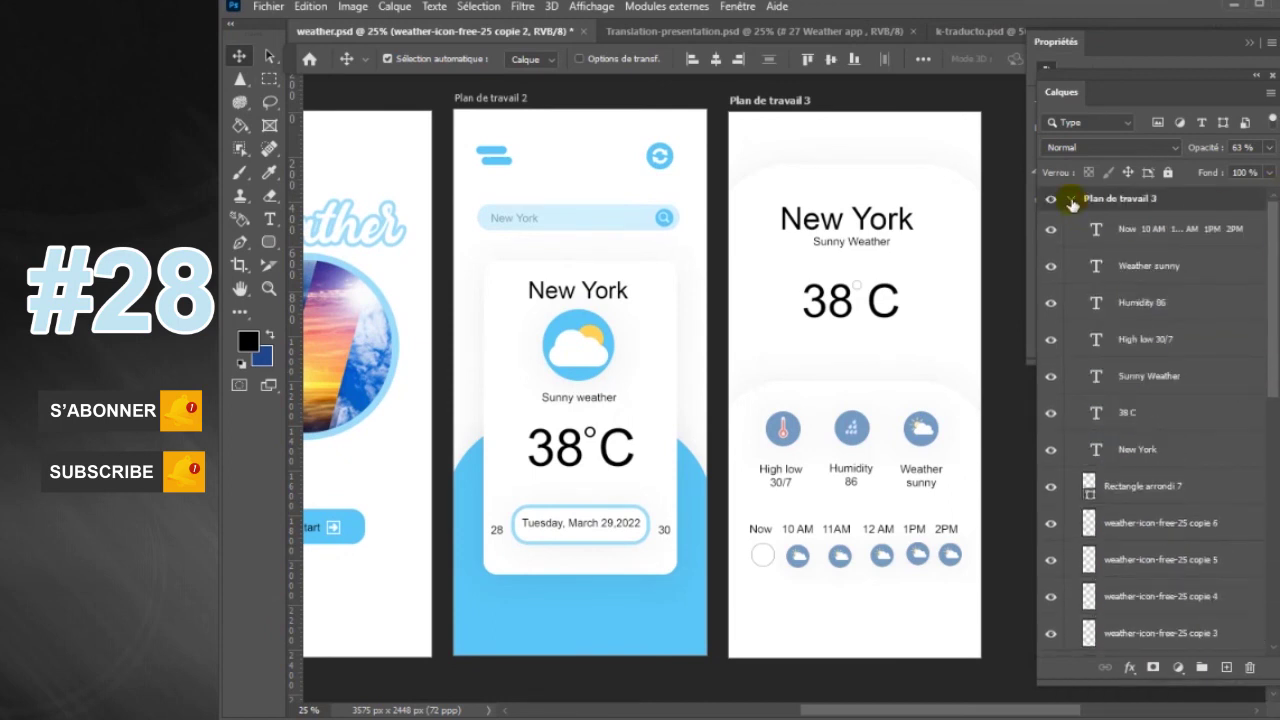
{"action": "left_click", "coordinate": [1071, 203]}
{"action": "scroll", "coordinate": [860, 470], "scroll_direction": "down", "scroll_amount": 1}
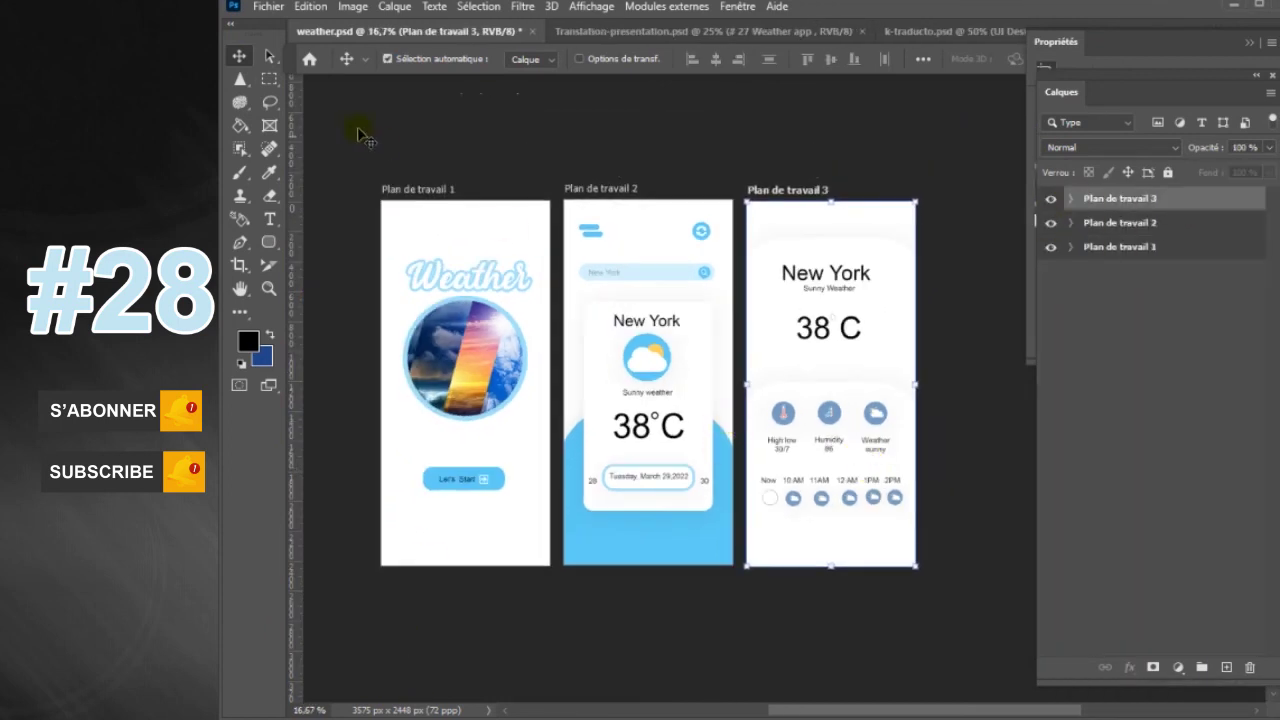
{"action": "left_click", "coordinate": [494, 482]}
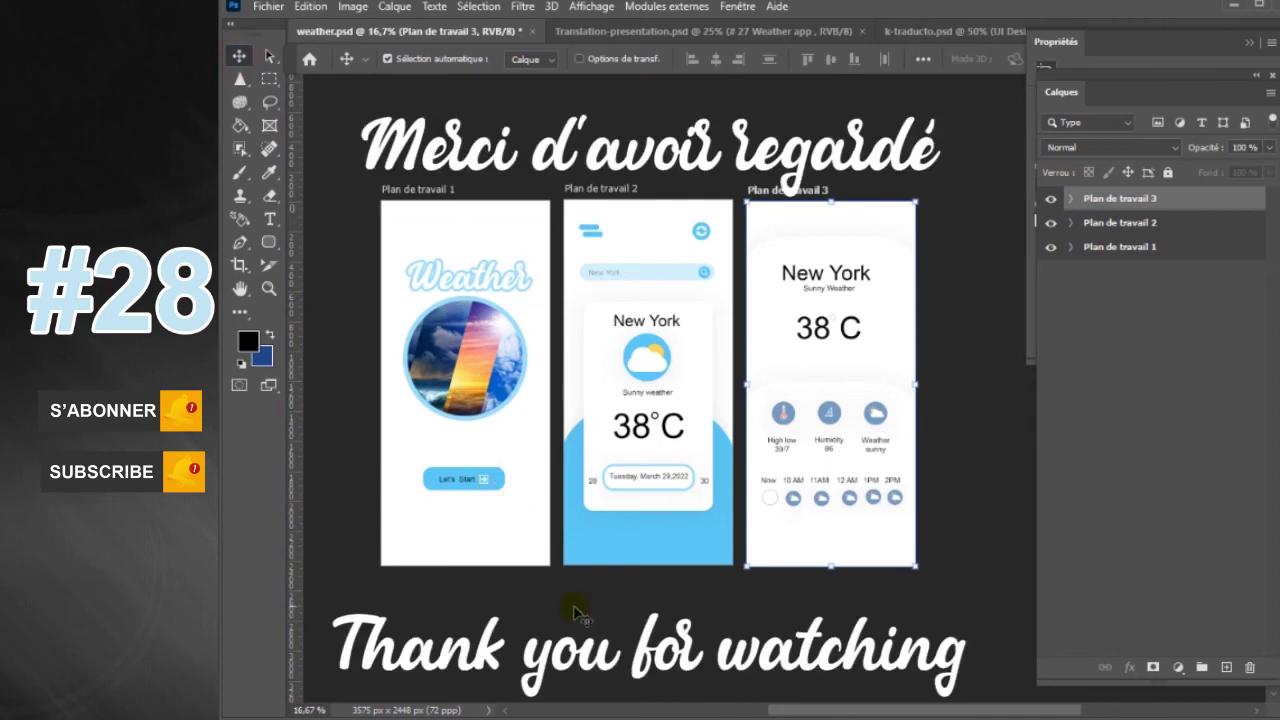
{"action": "left_click", "coordinate": [990, 483]}
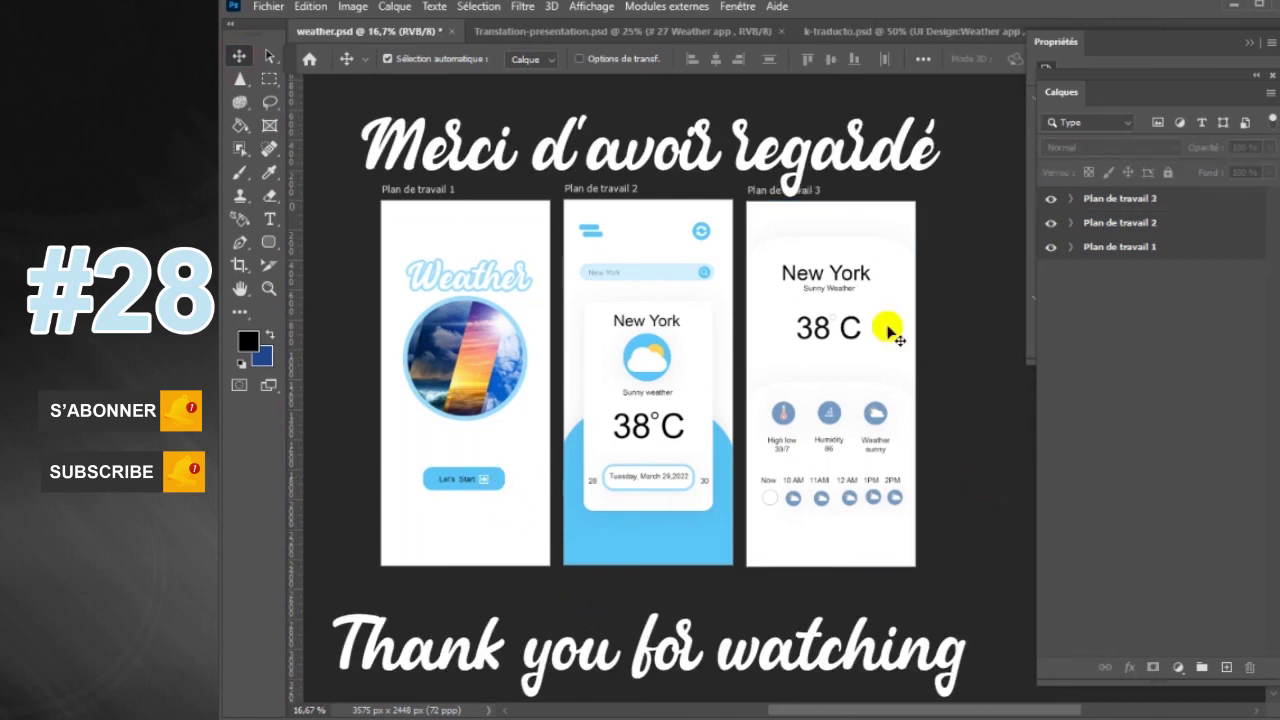